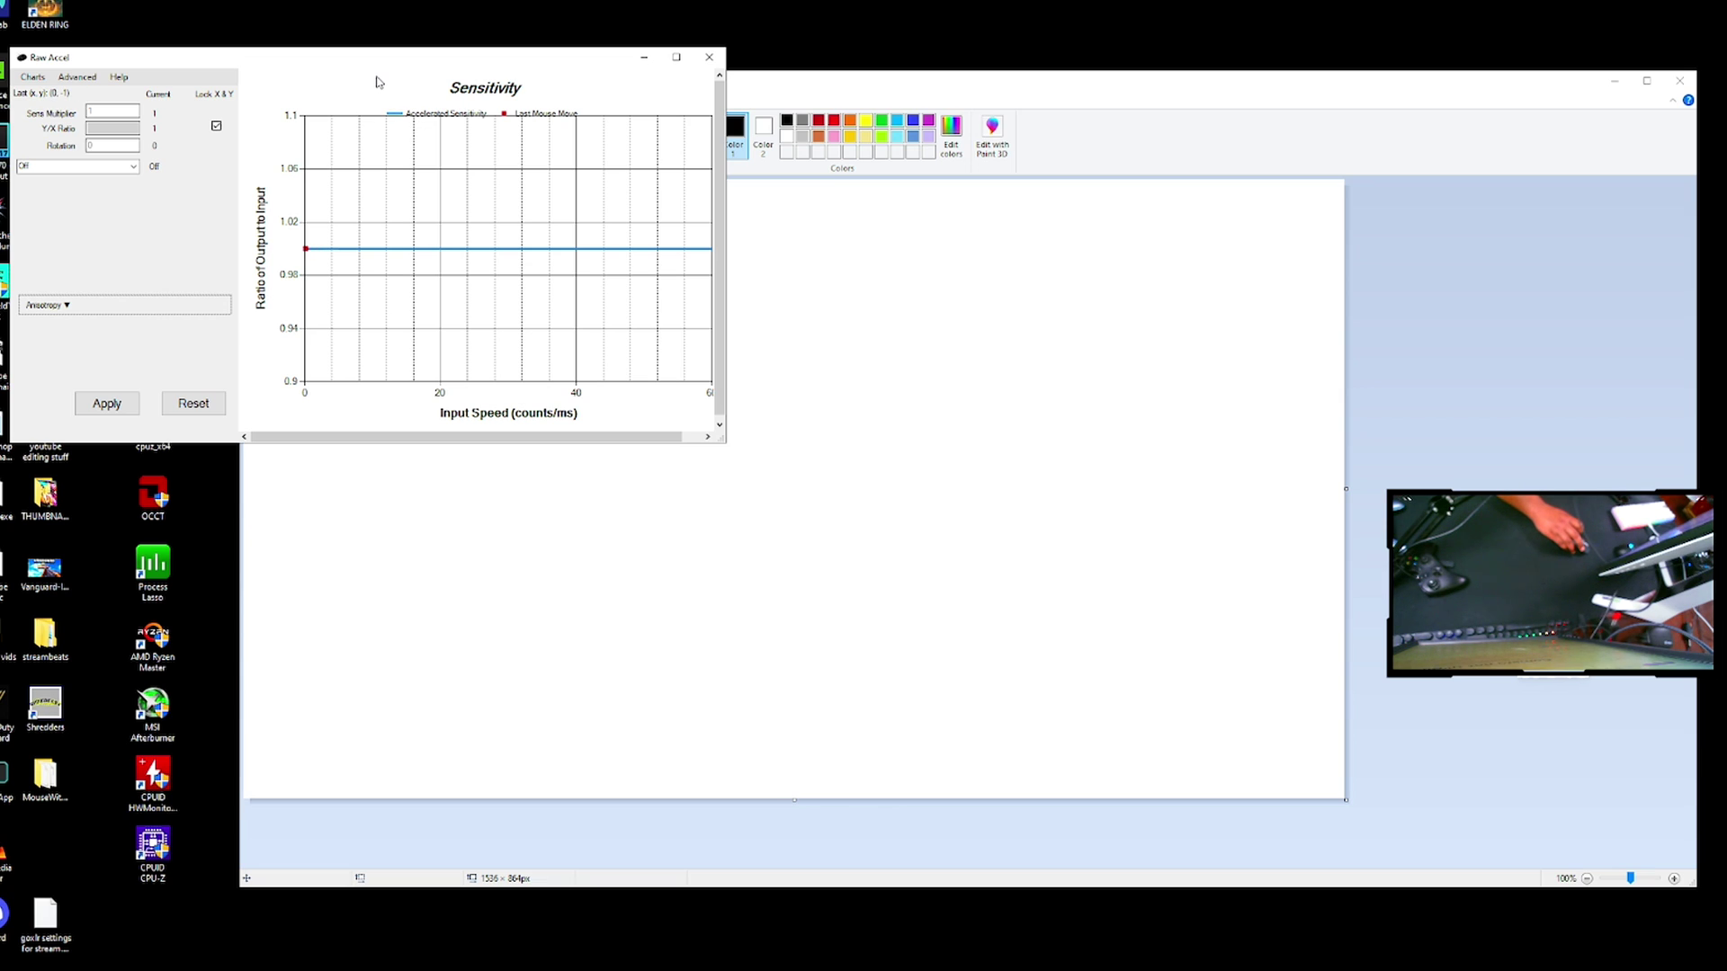
Move the Raw Accel window into the corner of the desktop and bring the Paint window in front of it.
drag(517, 108, 330, 106)
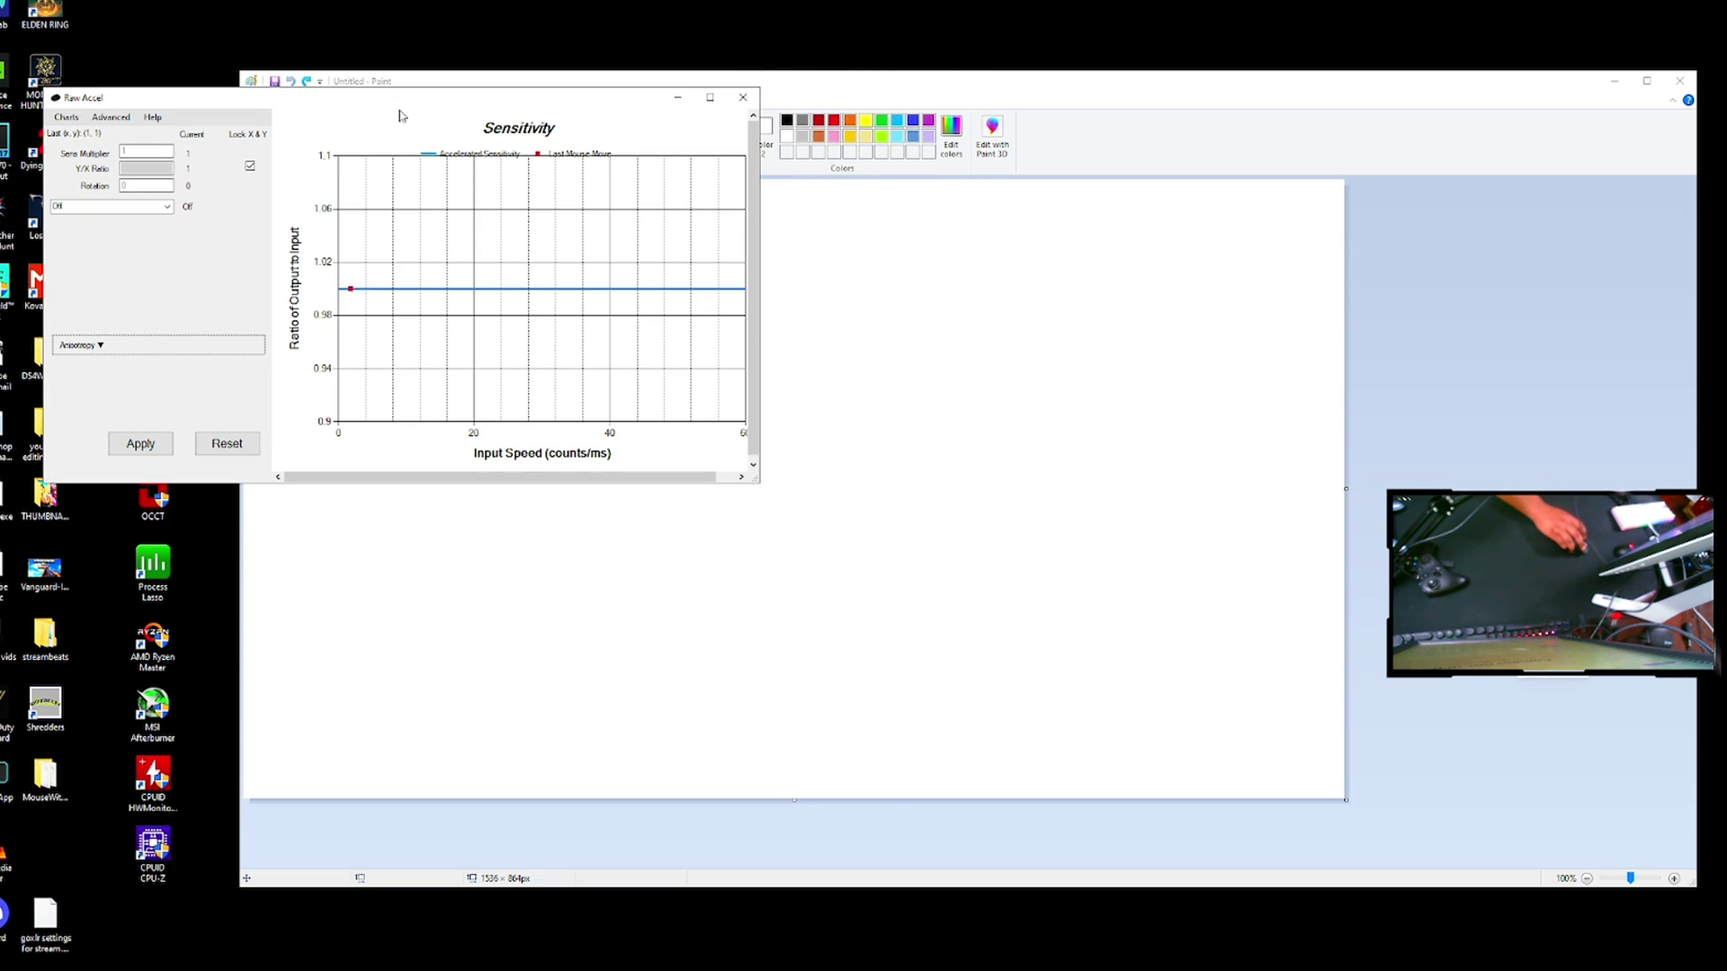
drag(411, 108, 373, 69)
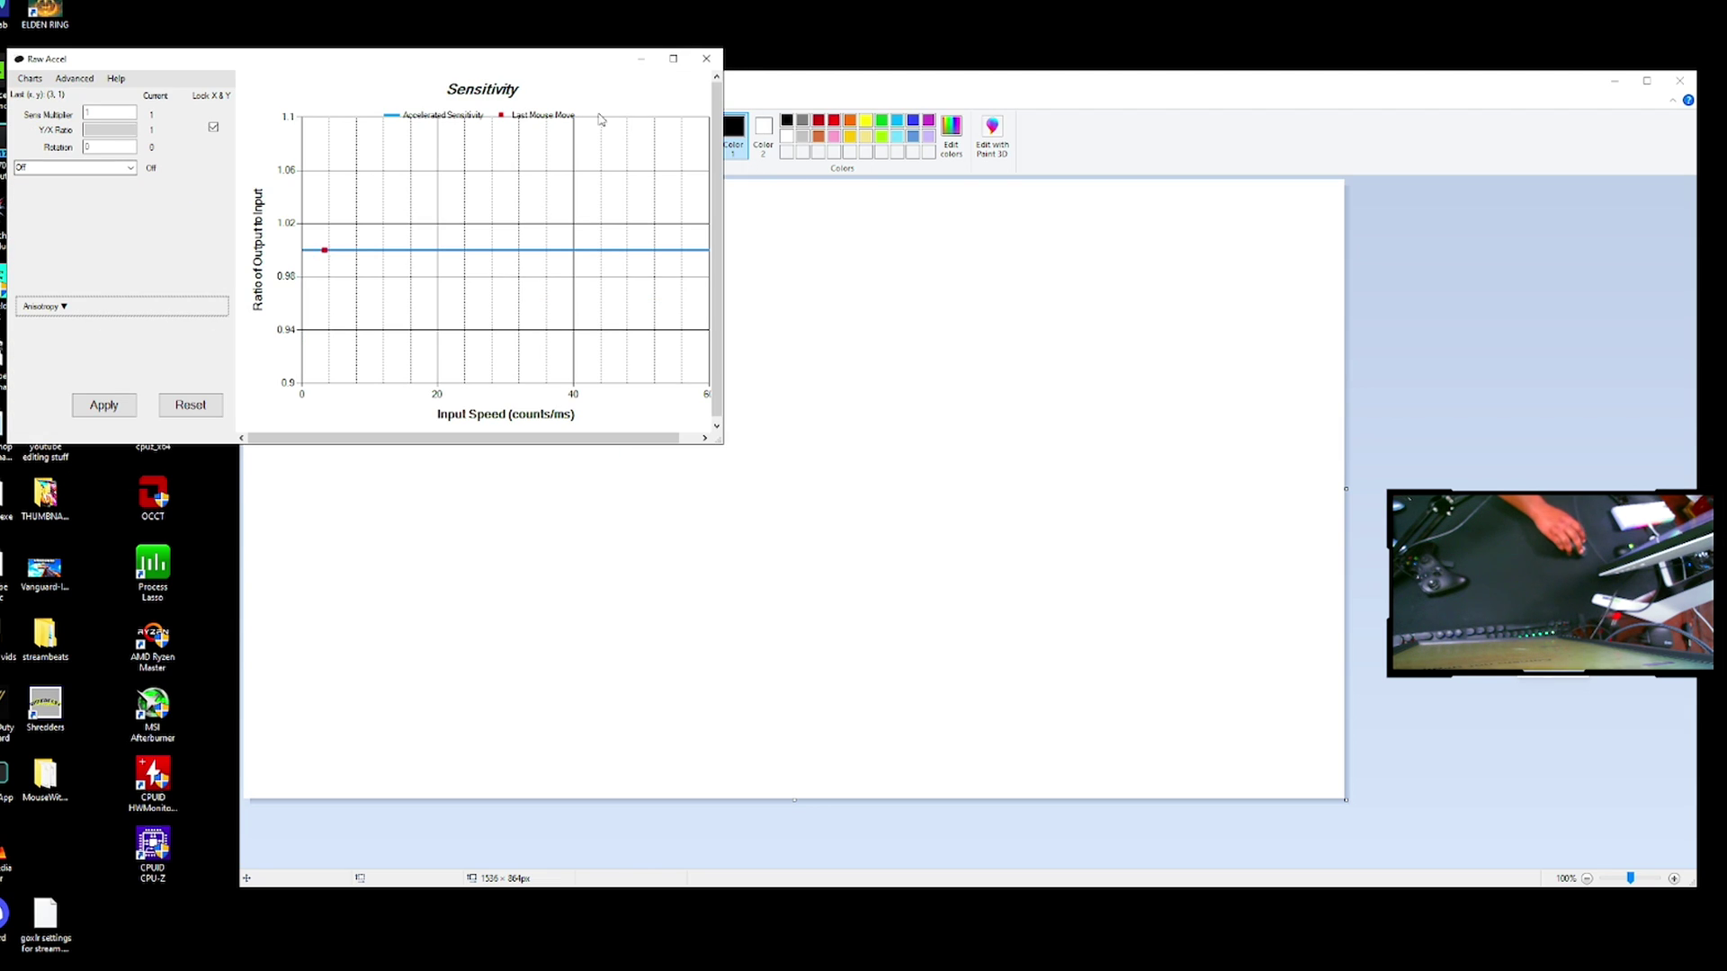
click(760, 101)
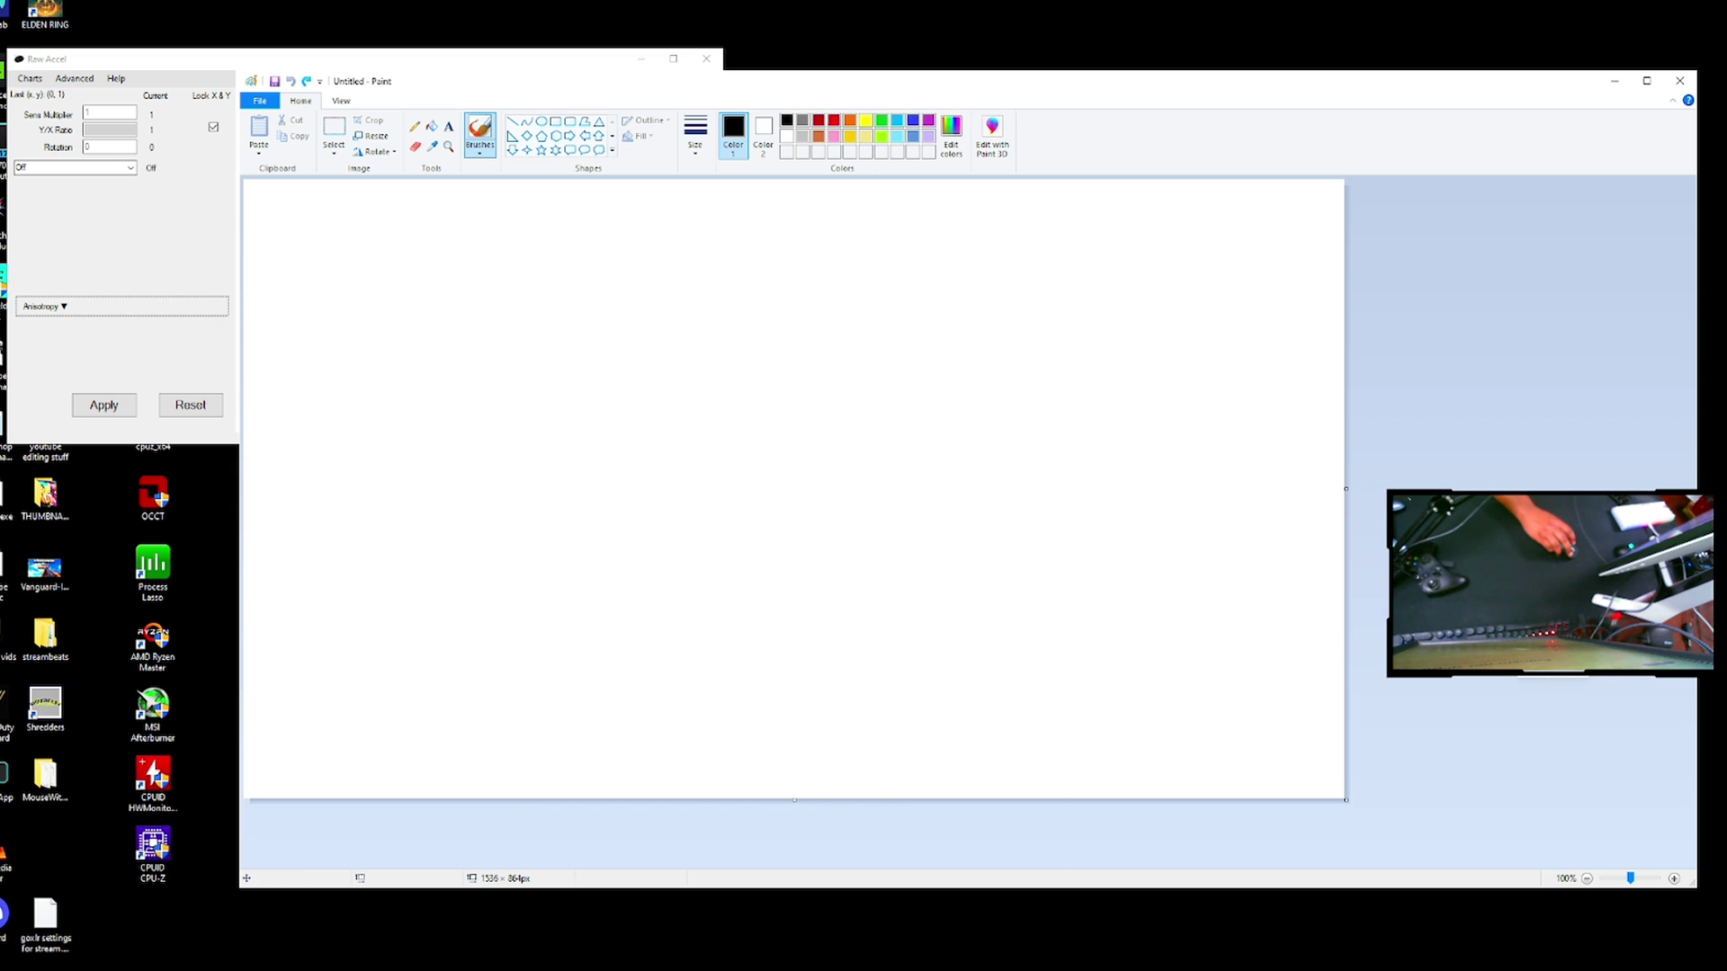
Check the mouse's DPI speed in Logitech G HUB and the Sens Multiplier in Raw Accel, ending back in Paint.
click(759, 963)
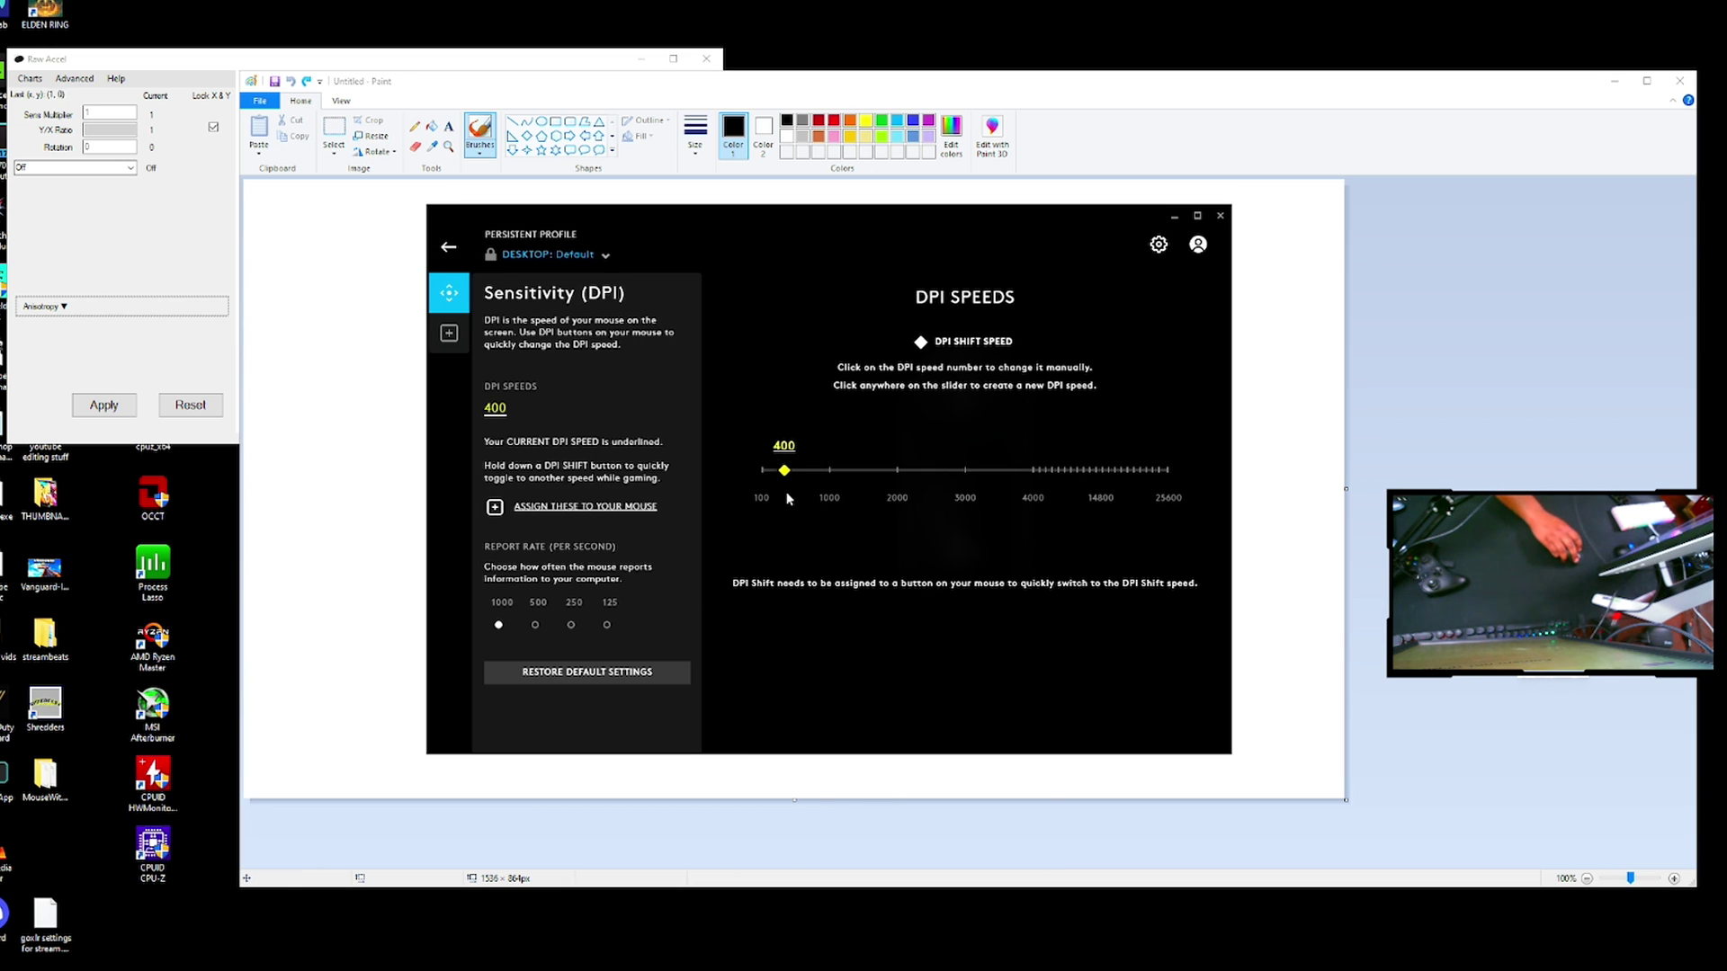
drag(782, 478, 784, 471)
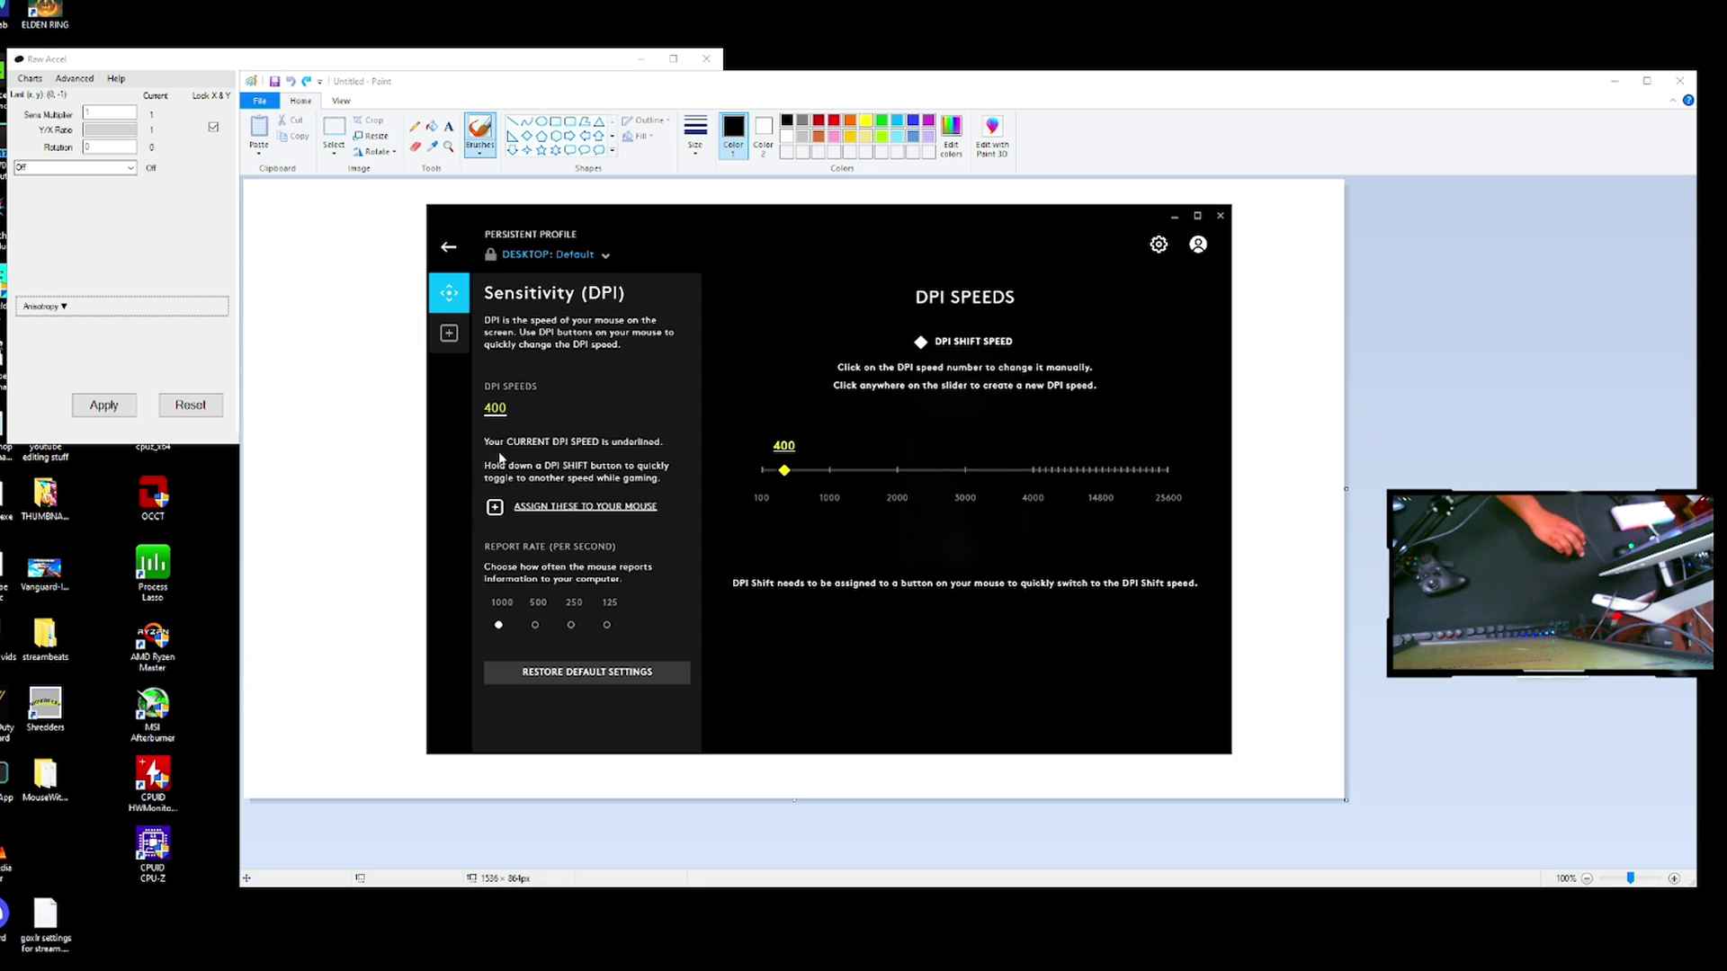
click(1030, 155)
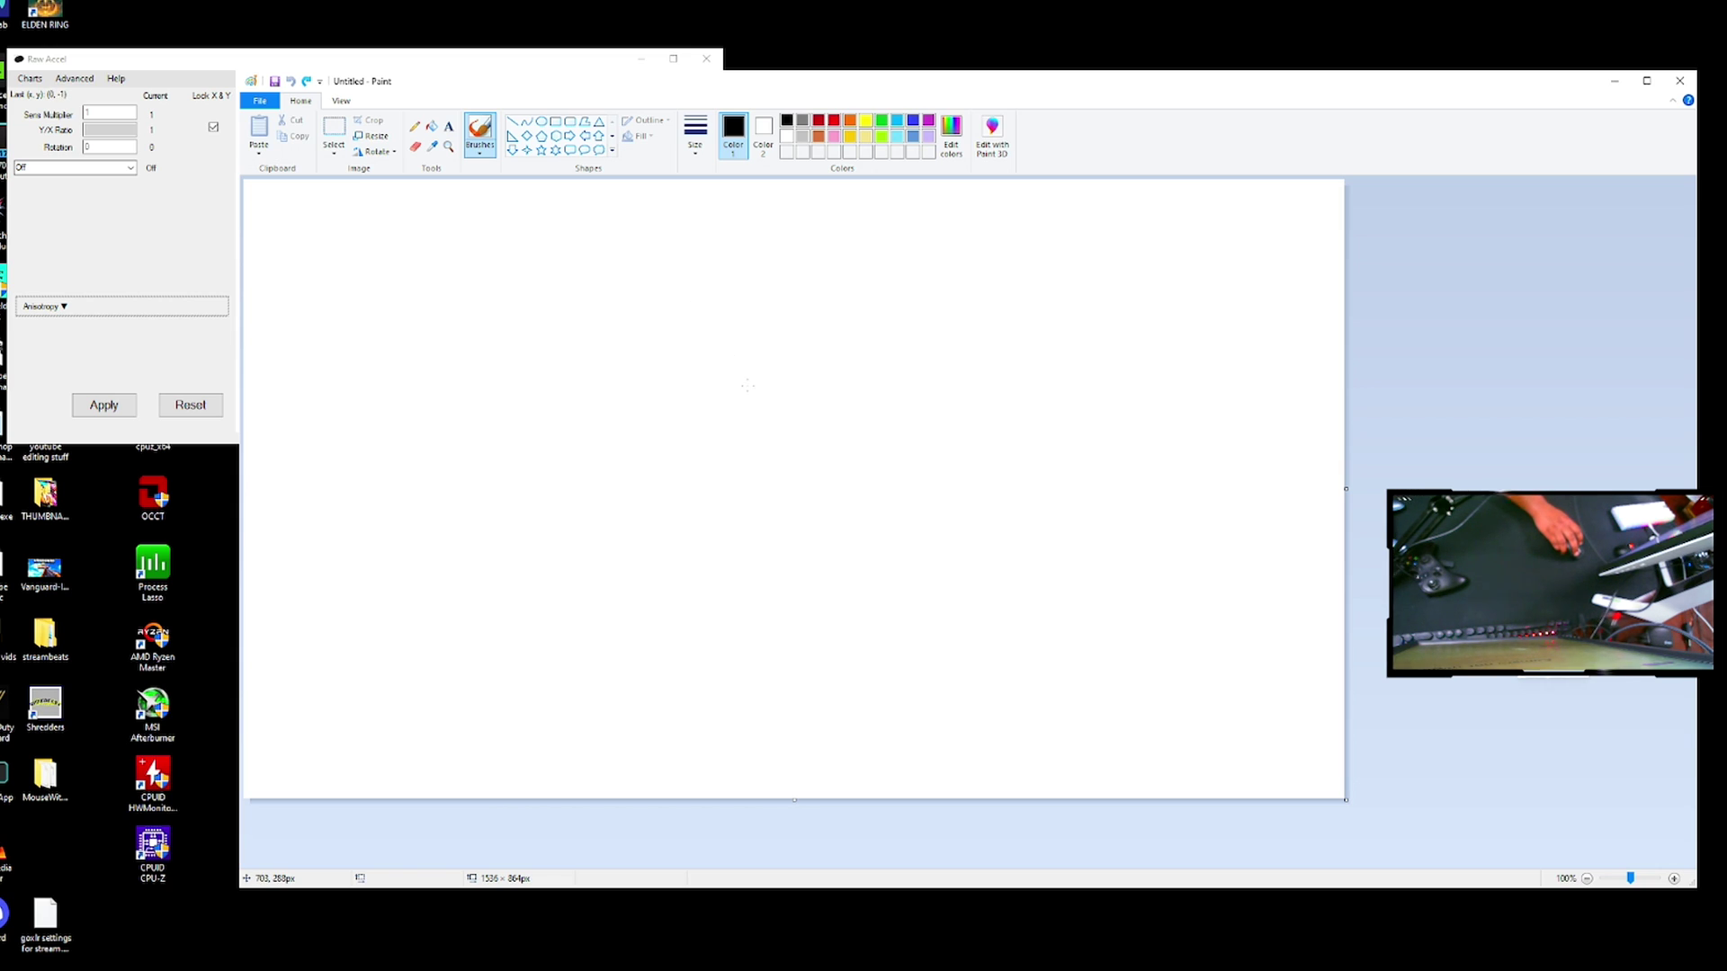
click(202, 74)
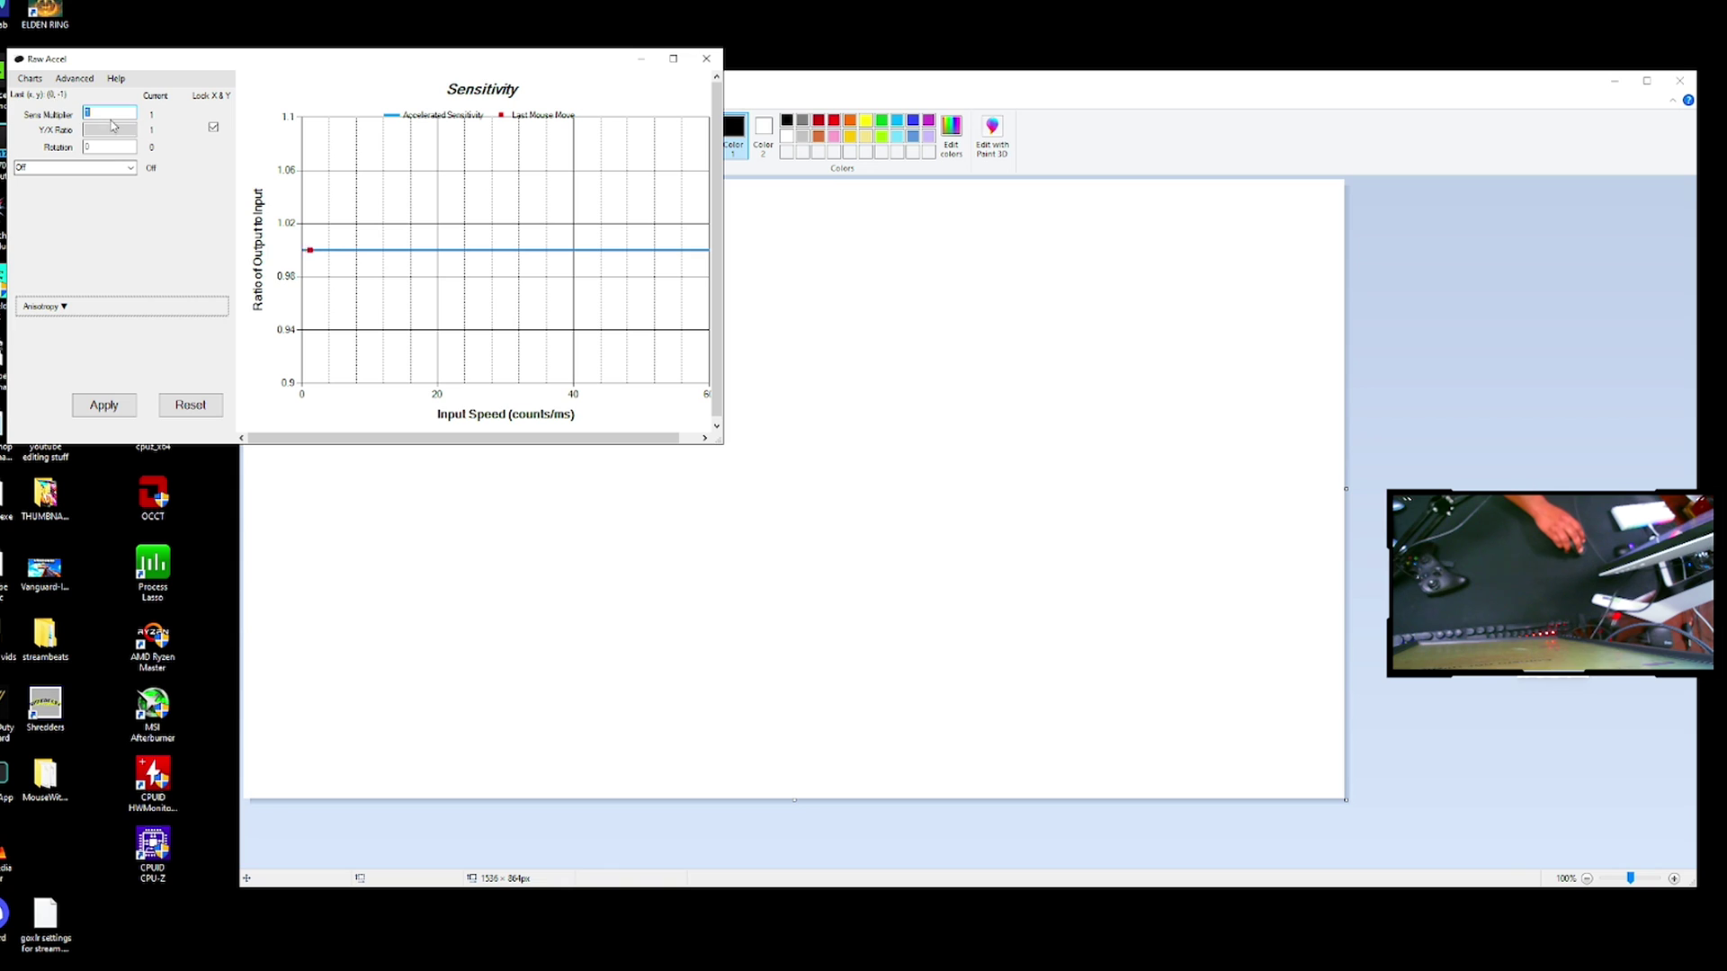
click(753, 108)
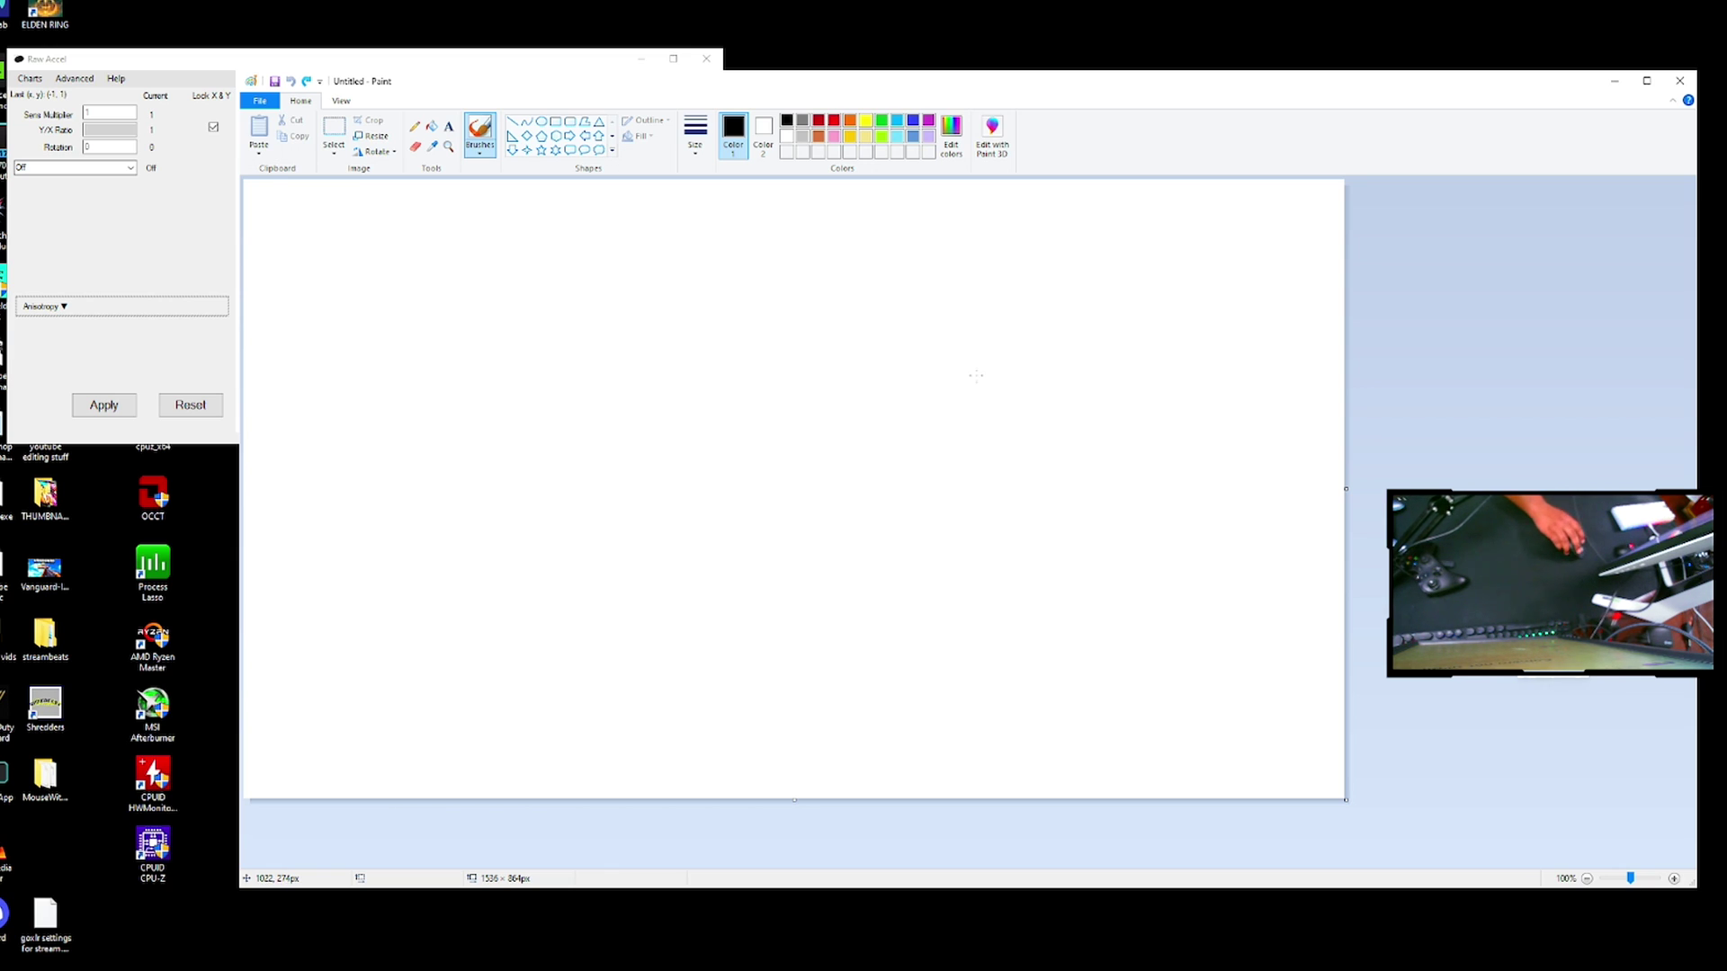
Brush back-and-forth horizontal swipes across the canvas and annotate them with an arrow, a circle and "R = 0".
mouse_move(775, 375)
mouse_down()
mouse_move(557, 374)
mouse_move(1093, 406)
mouse_move(1002, 433)
mouse_move(387, 402)
mouse_move(1347, 492)
mouse_move(375, 424)
mouse_move(1345, 518)
mouse_move(450, 430)
mouse_move(1150, 480)
mouse_up()
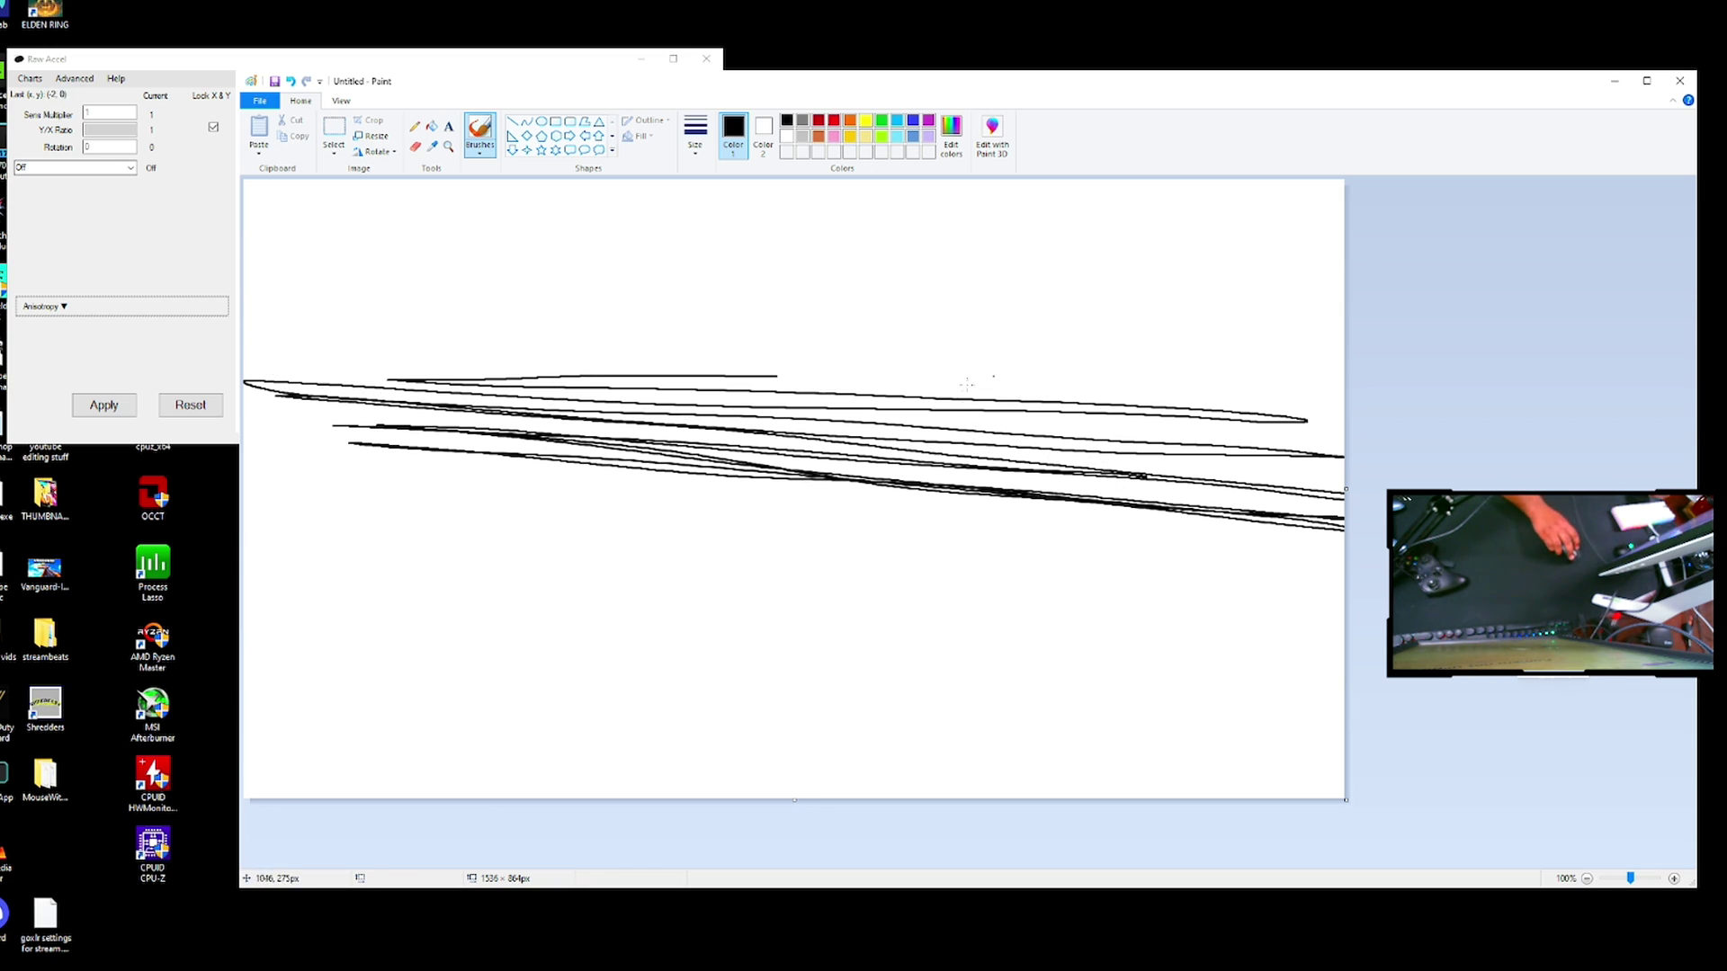
drag(1300, 395, 1367, 440)
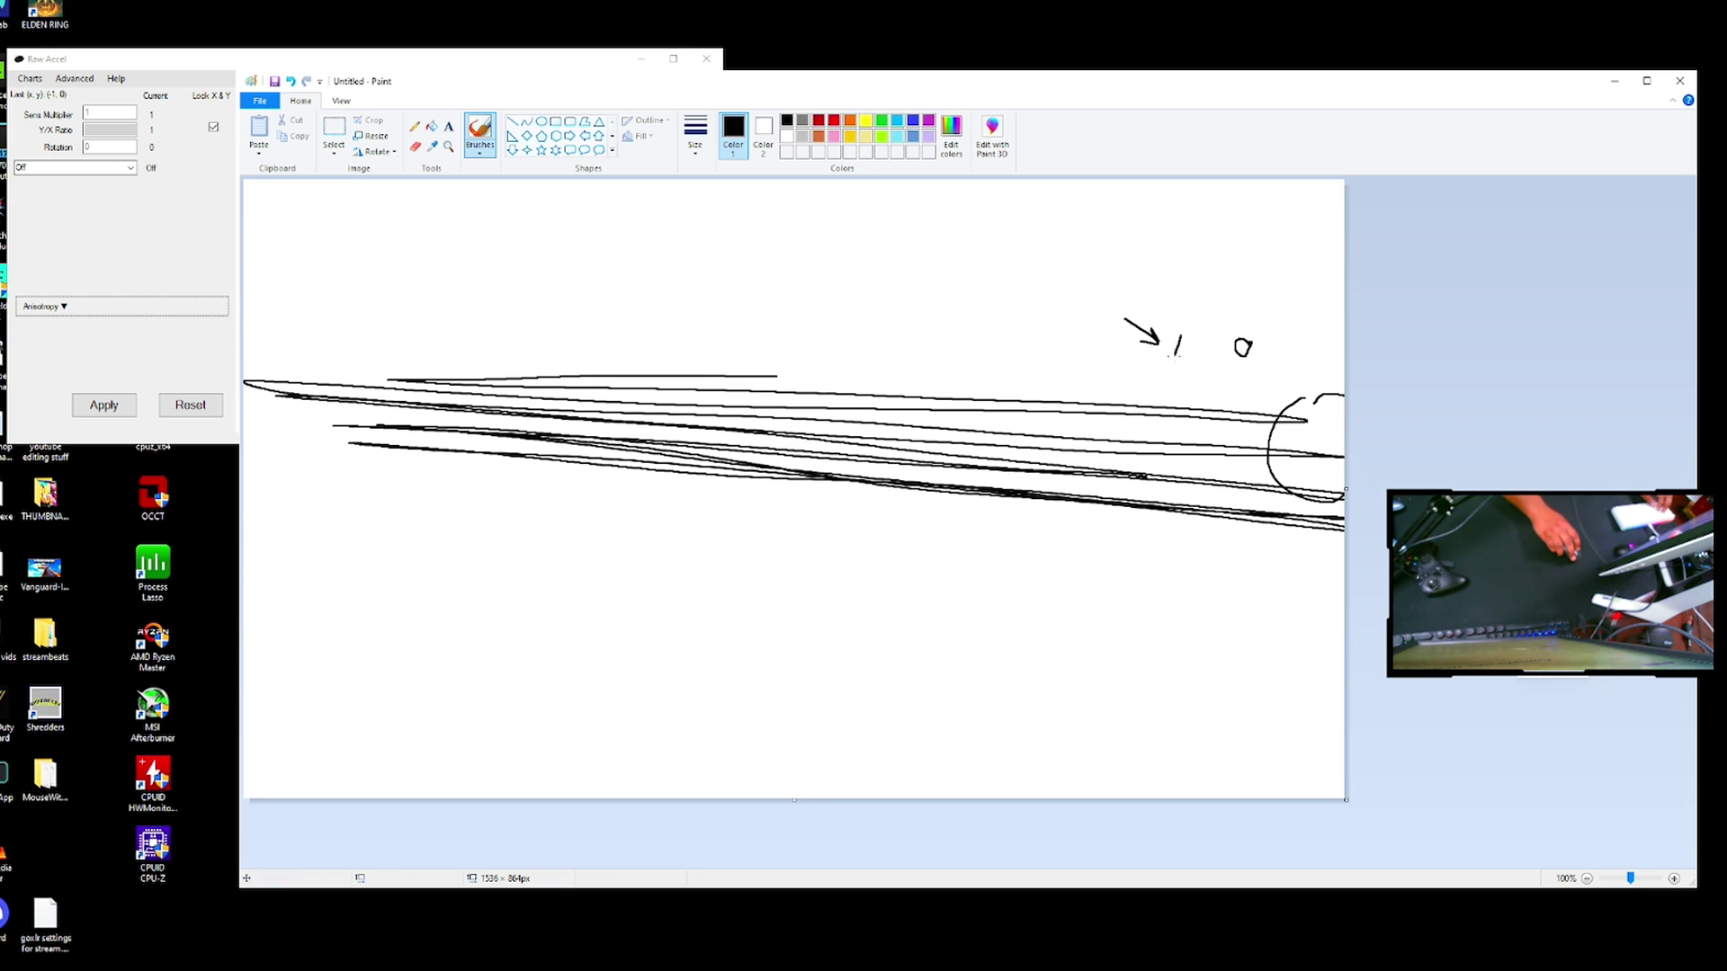
drag(1199, 348, 1223, 347)
drag(1199, 356, 1225, 355)
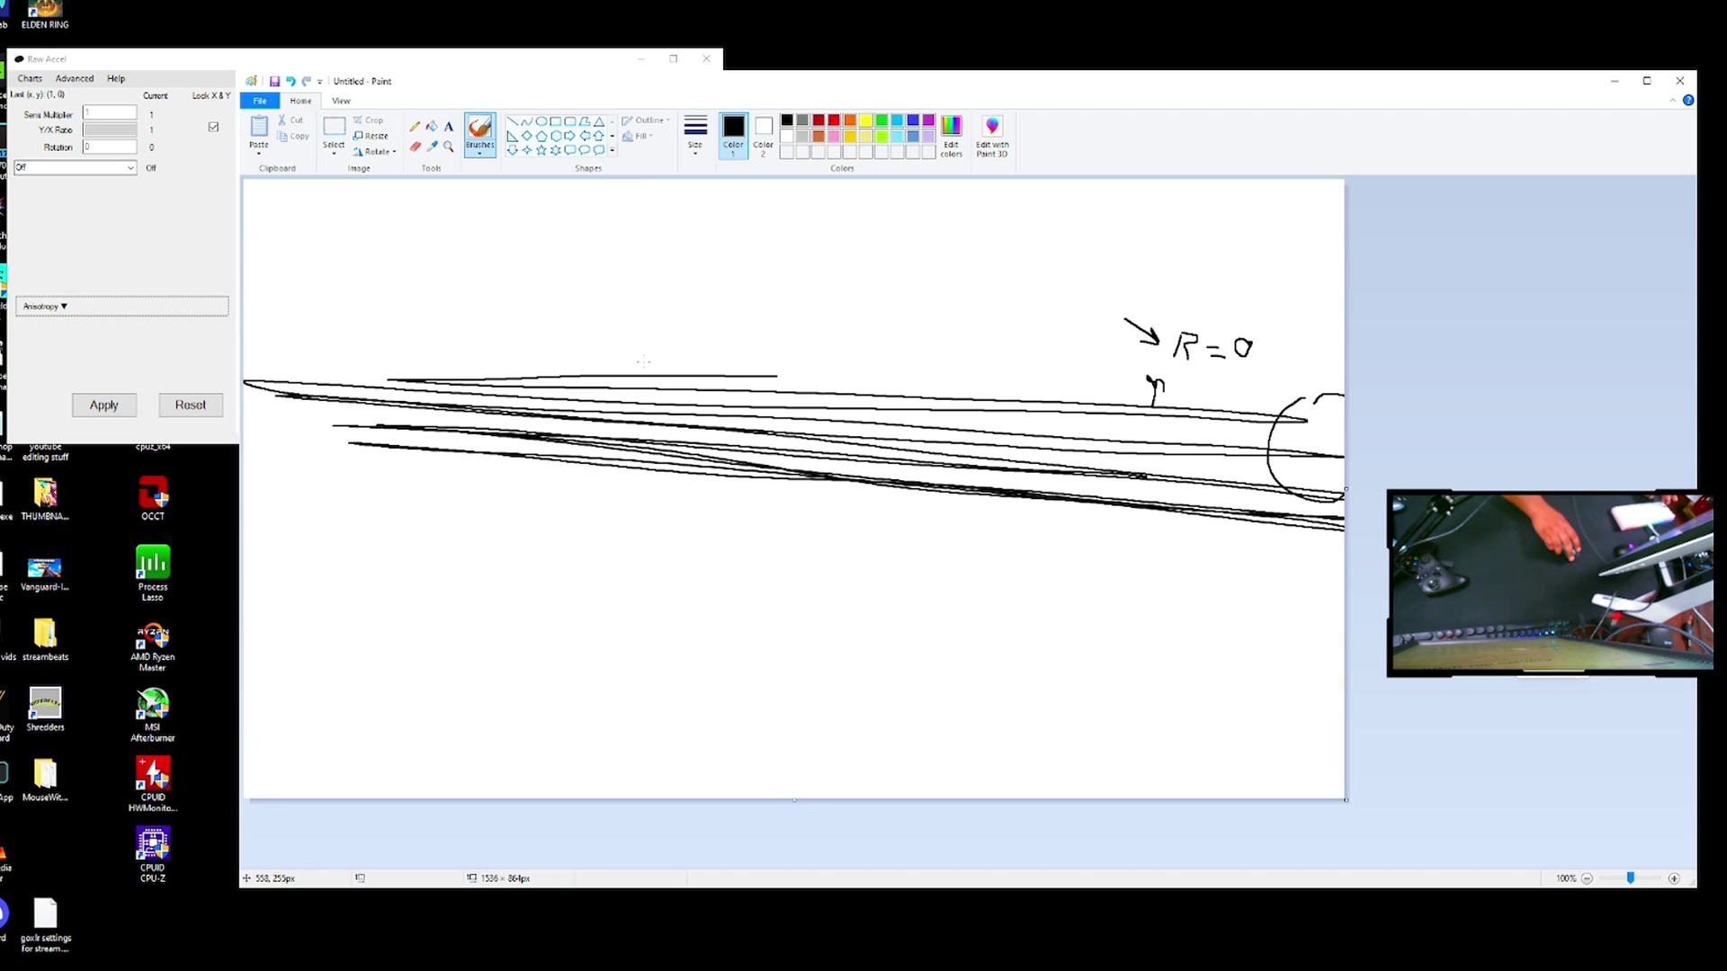
Undo the rotation-0 swipes and all their annotations until the canvas is blank.
key(ctrl+z)
key(ctrl+z)
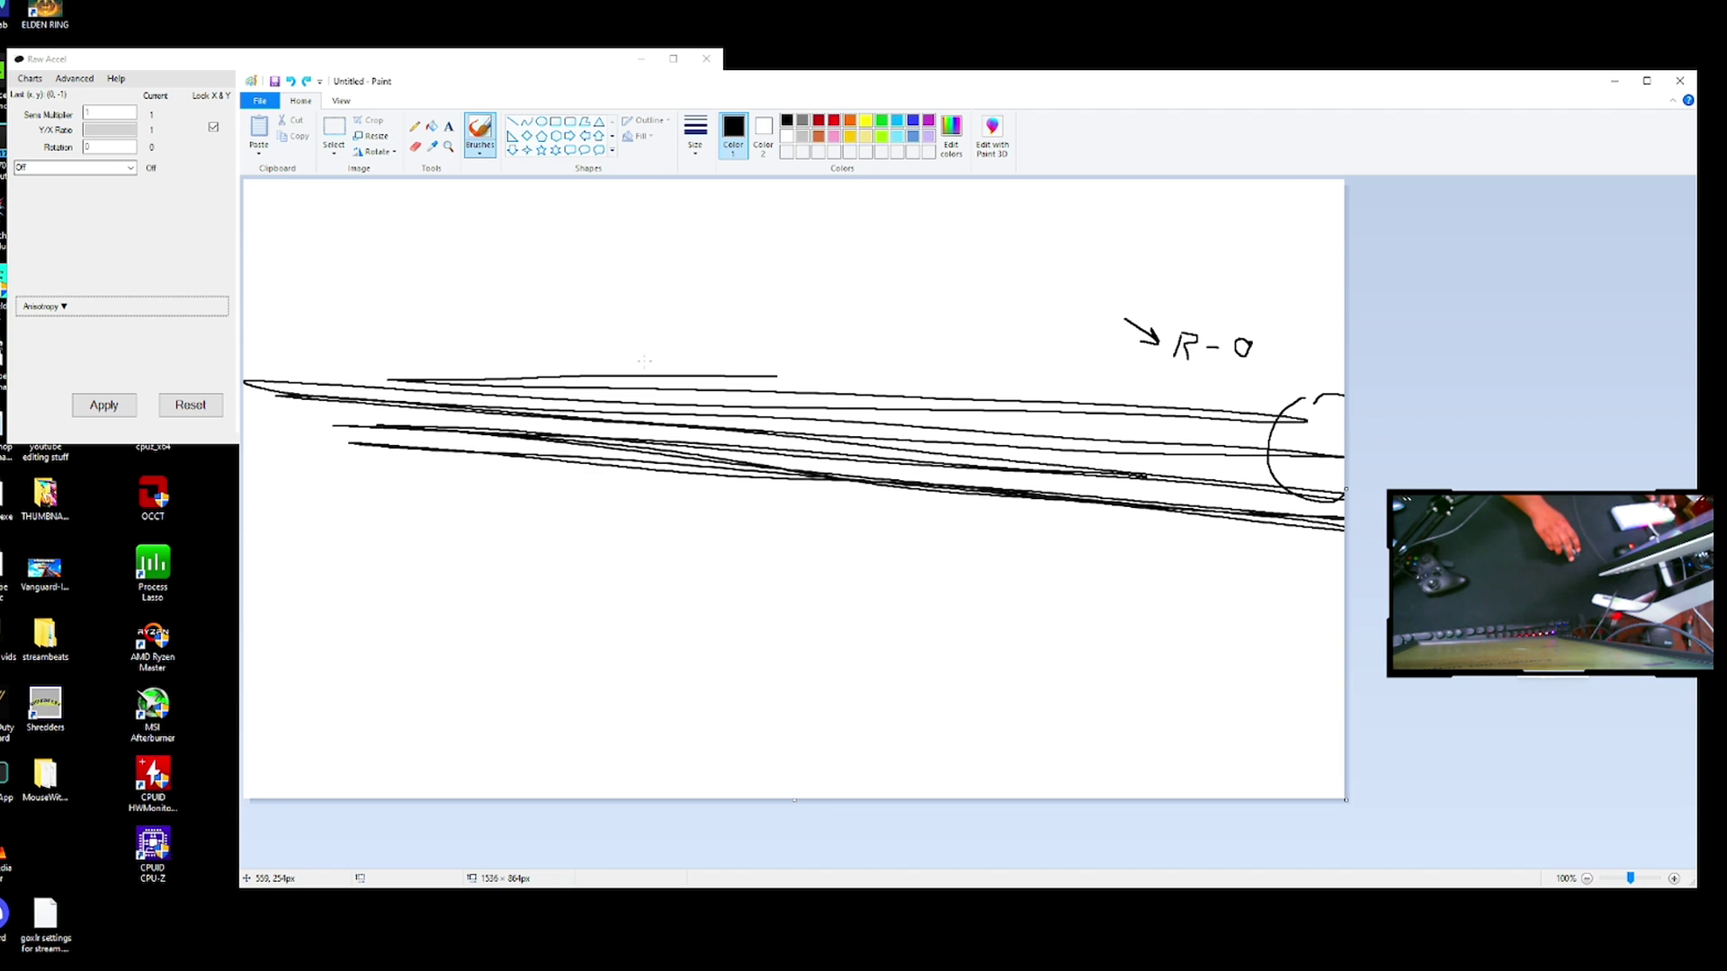
key(ctrl+z)
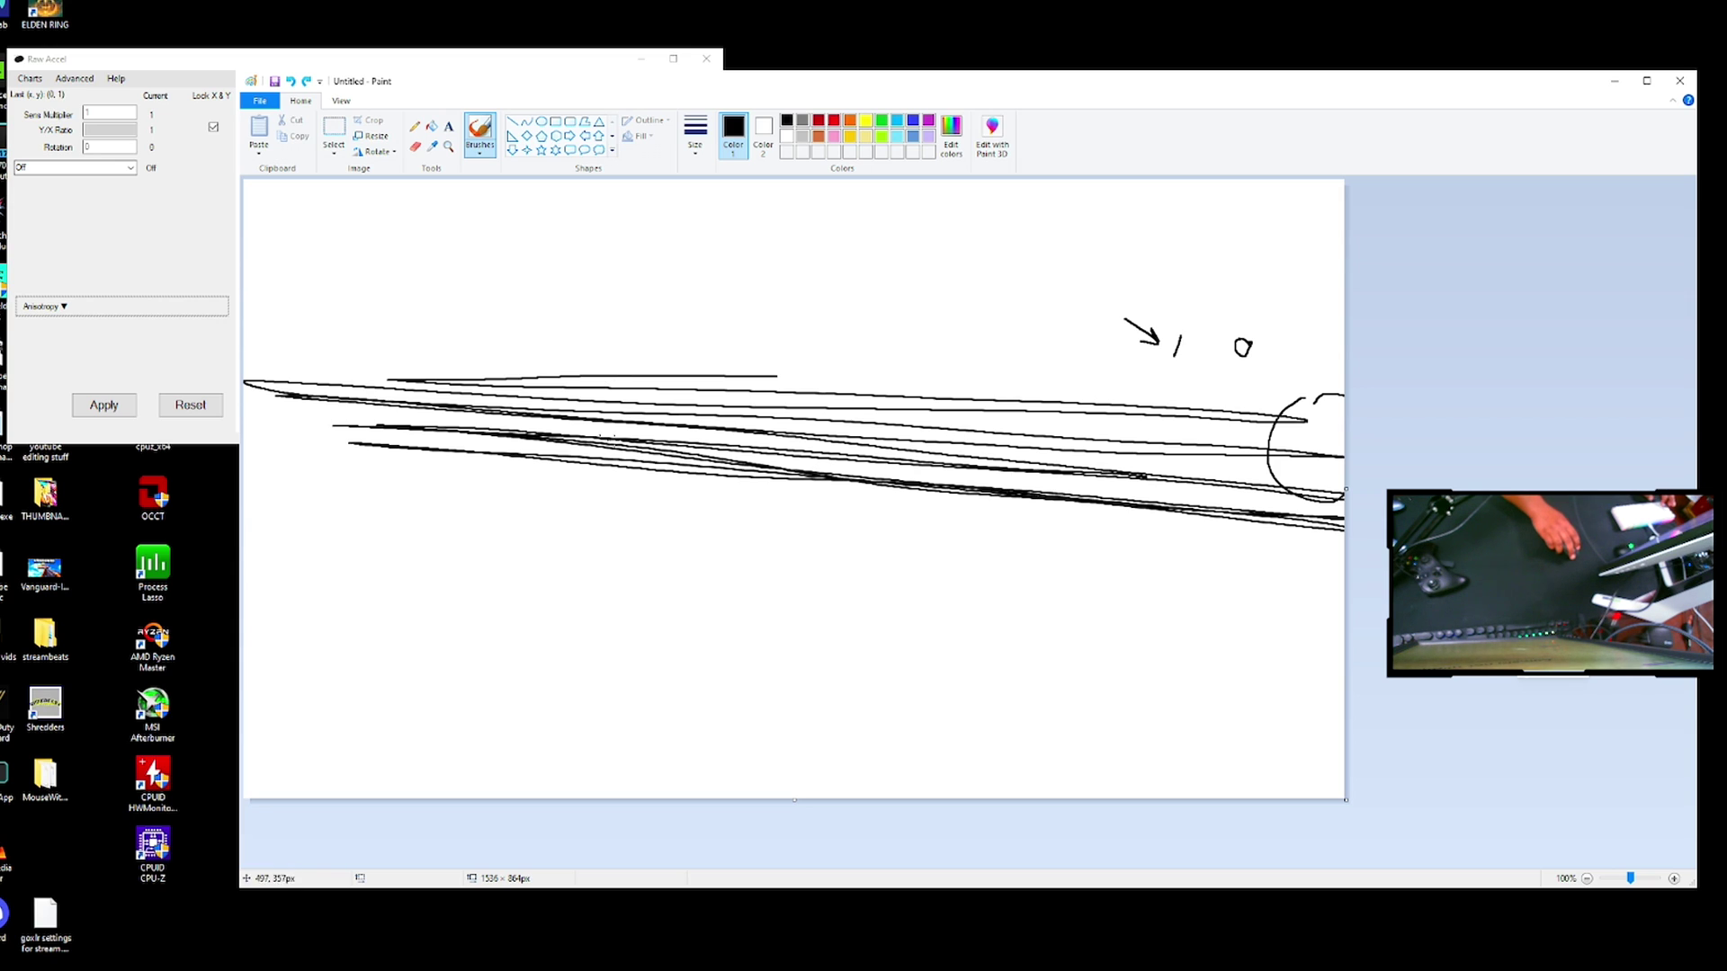
key(ctrl+z)
key(ctrl+z)
key(ctrl+z)
key(ctrl+z)
key(ctrl+z)
key(ctrl+z)
key(ctrl+z)
key(ctrl+z)
key(ctrl+z)
key(ctrl+z)
key(ctrl+z)
key(ctrl+z)
Set Rotation to 8 in Raw Accel, apply it, and return to Paint.
click(110, 127)
click(99, 147)
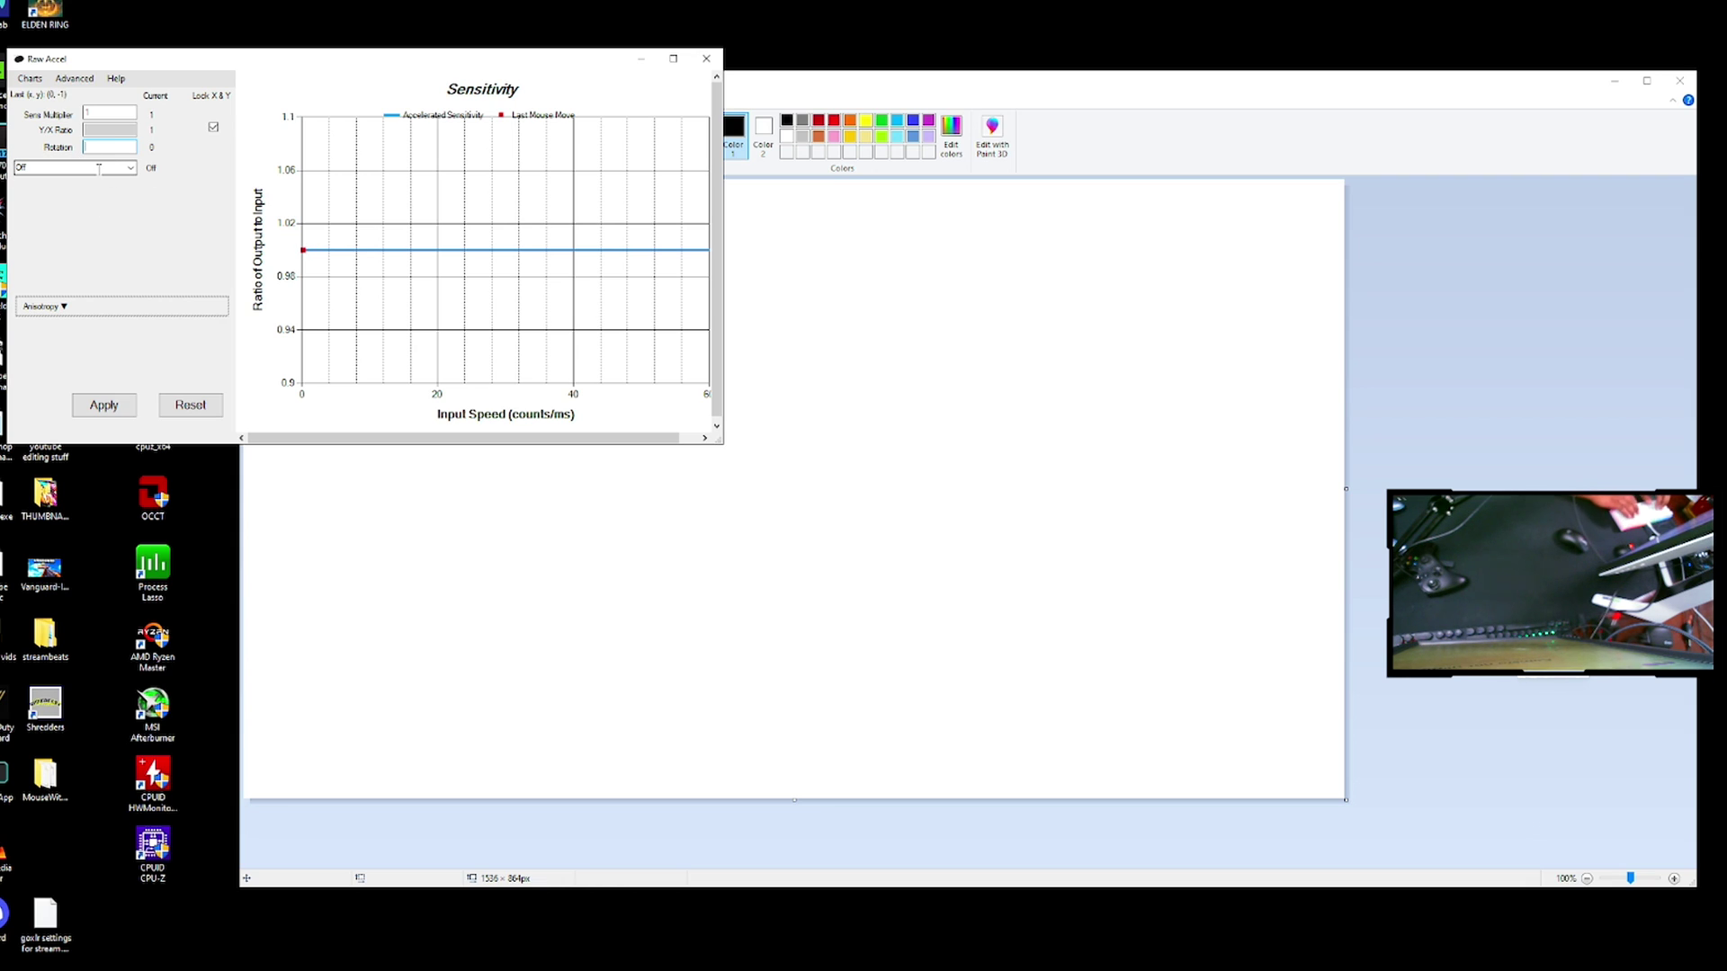
click(99, 413)
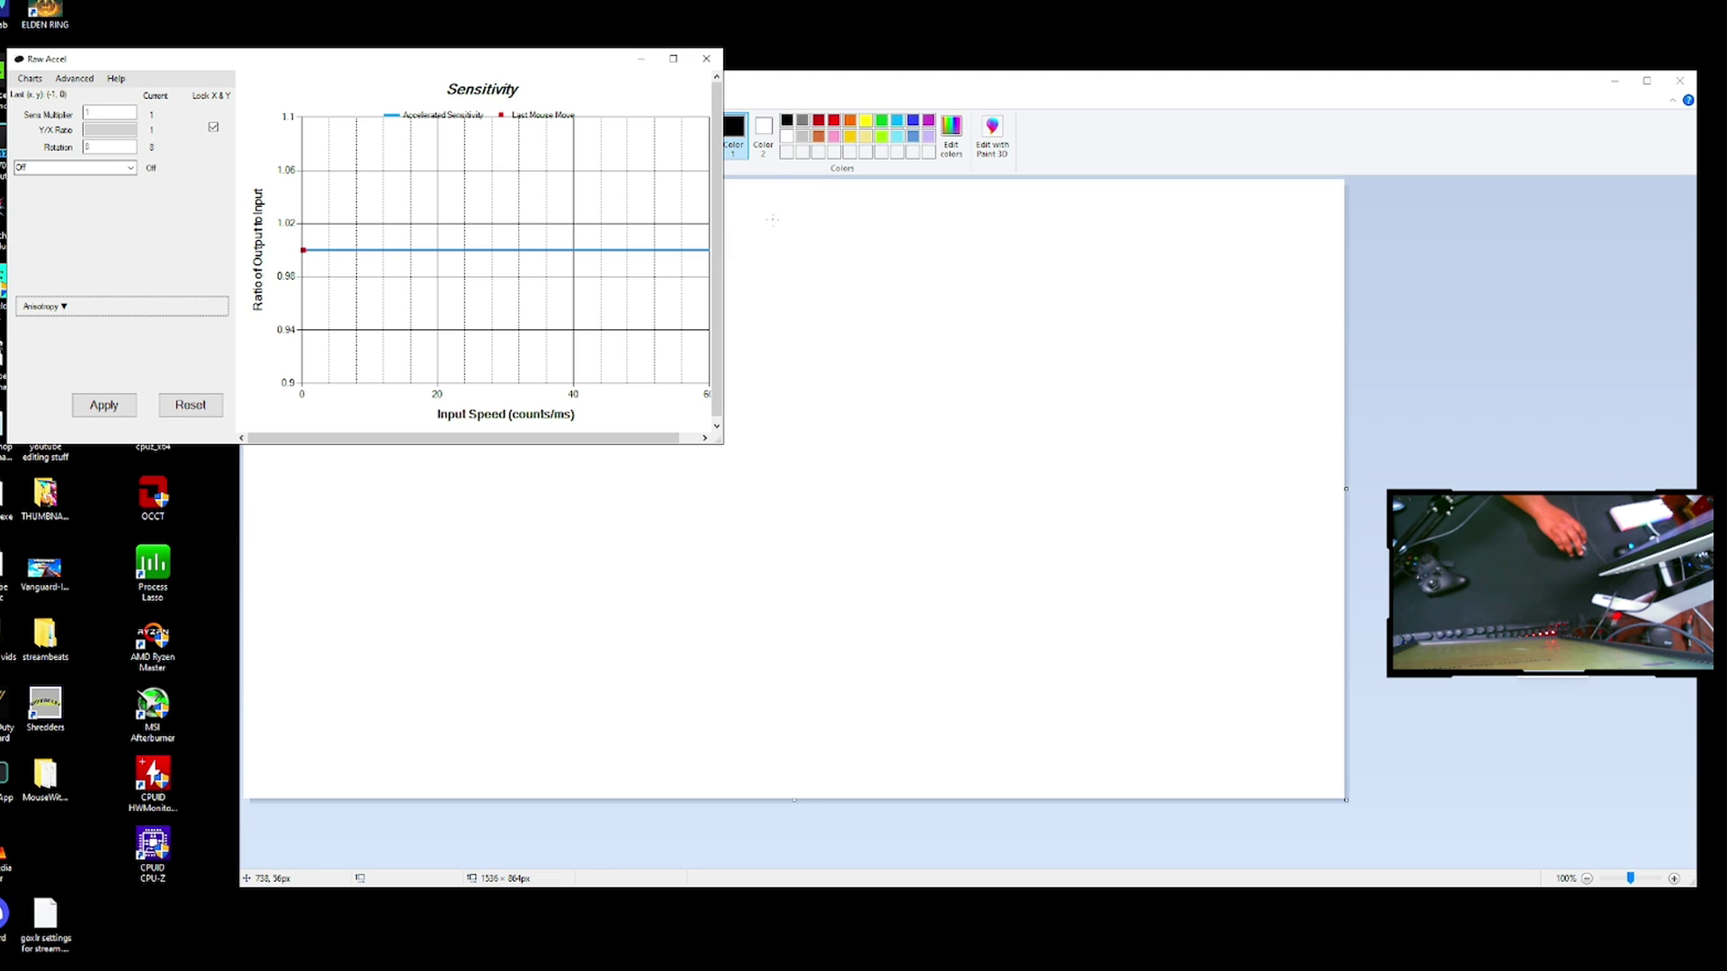
click(800, 105)
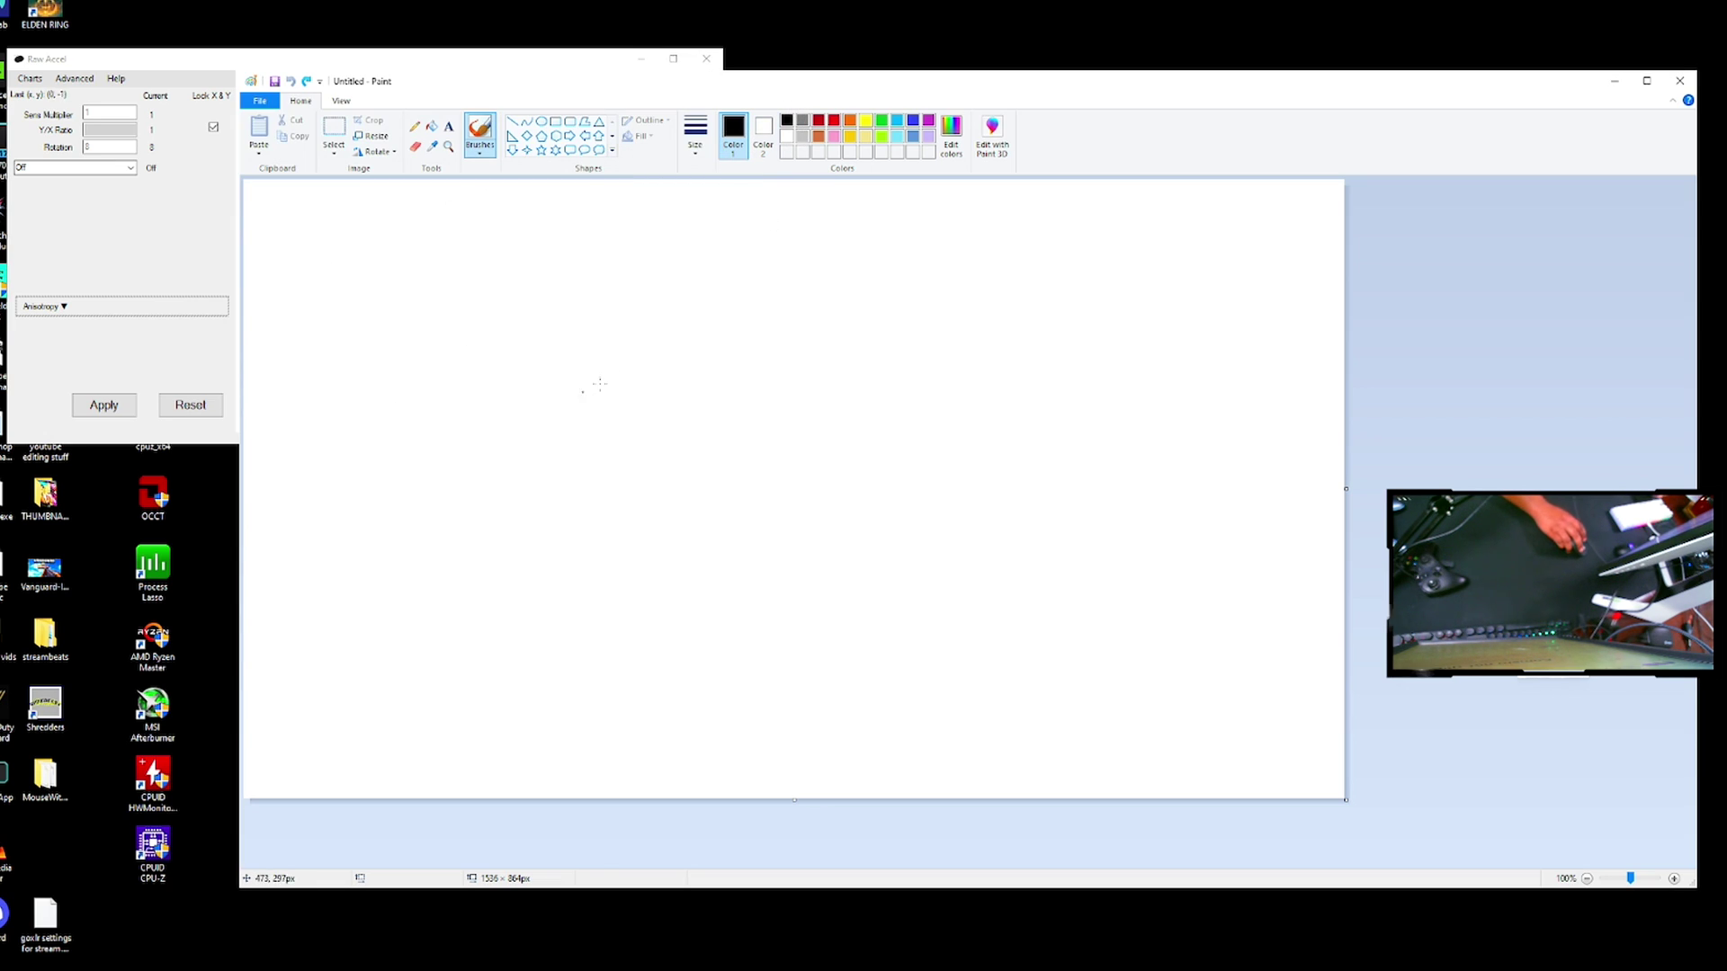
Brush back-and-forth test swipes across the canvas, annotate them with an arrow, a circle and "R 8", and add swipes at the arrow.
mouse_move(679, 359)
mouse_down()
mouse_move(798, 385)
mouse_move(462, 313)
mouse_move(370, 258)
mouse_move(1042, 459)
mouse_move(1082, 493)
mouse_move(937, 414)
mouse_move(347, 241)
mouse_move(1022, 513)
mouse_move(348, 263)
mouse_up()
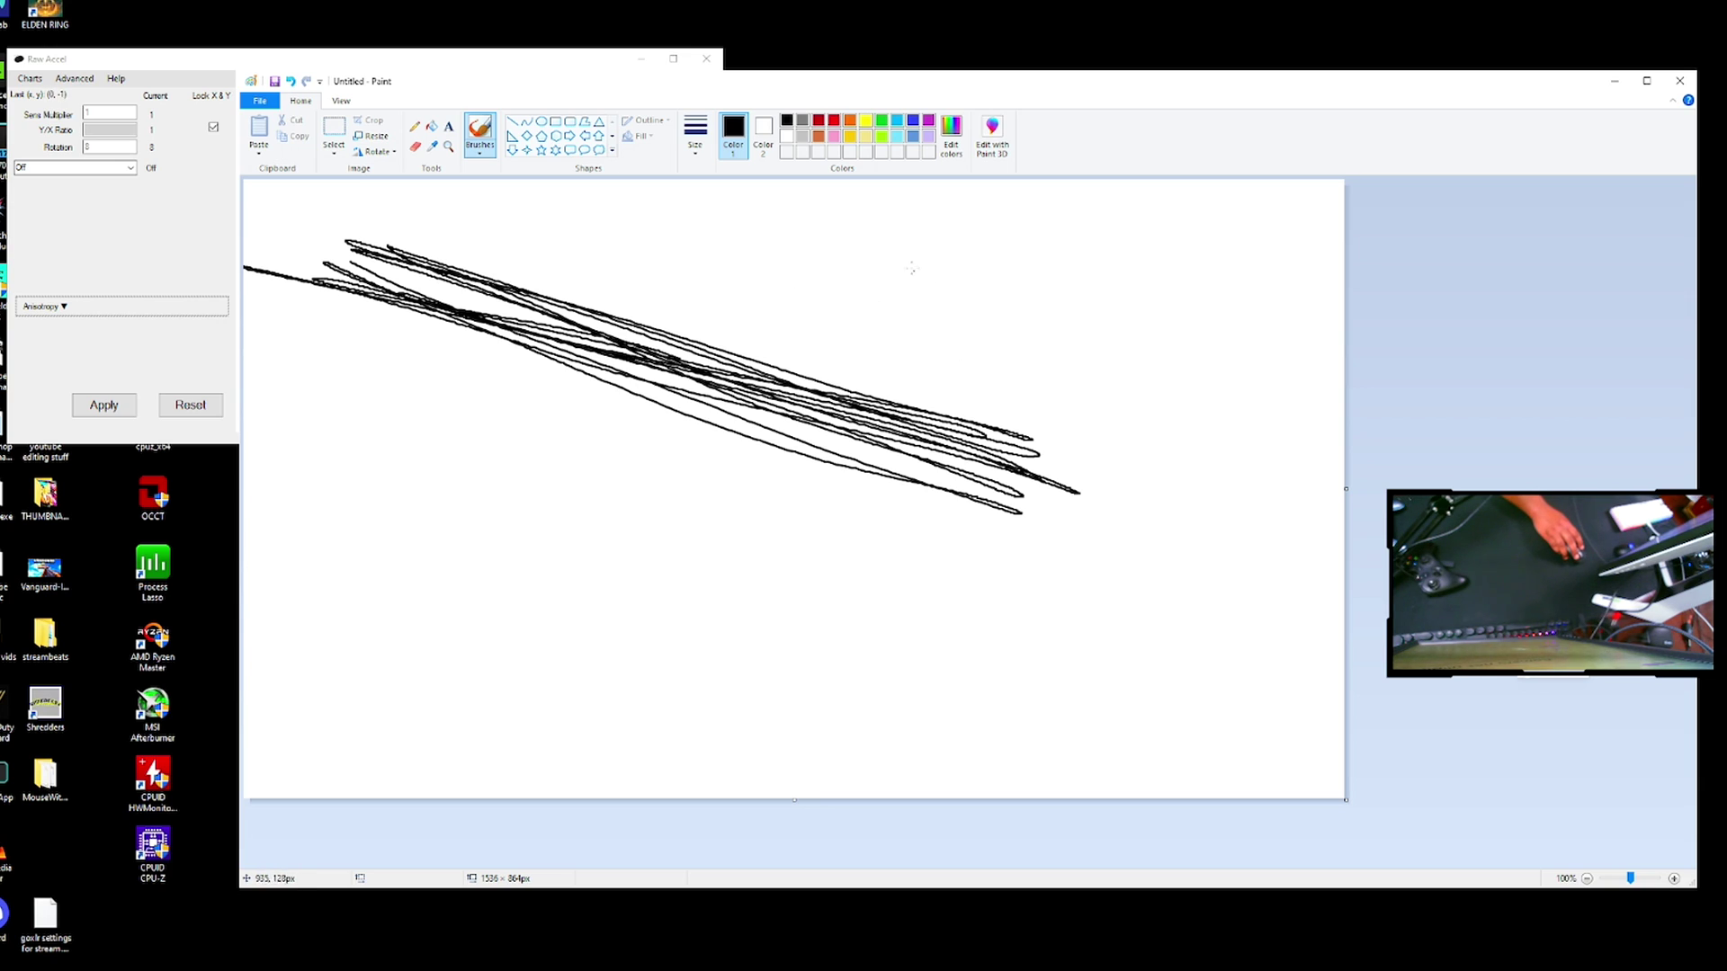
mouse_move(881, 248)
mouse_down()
mouse_move(914, 288)
mouse_move(867, 261)
mouse_move(918, 291)
mouse_move(905, 258)
mouse_up()
click(923, 329)
mouse_move(1048, 422)
mouse_down()
mouse_move(1067, 525)
mouse_move(1091, 431)
mouse_move(1052, 430)
mouse_up()
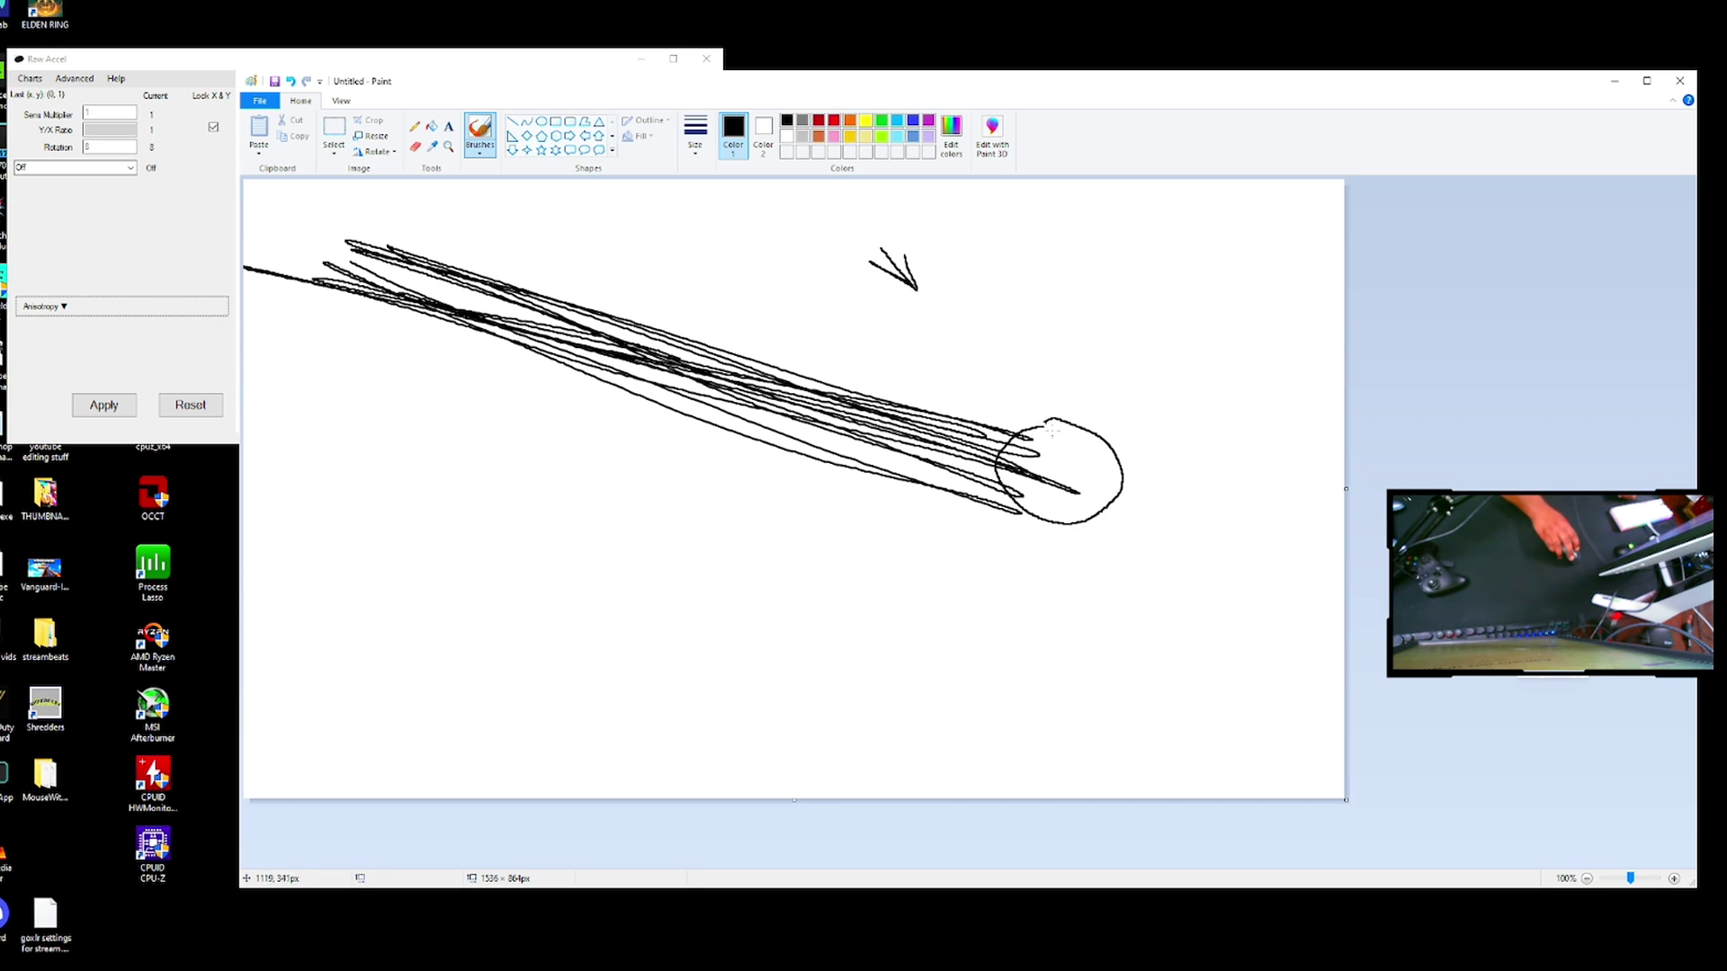
drag(1024, 316, 1038, 361)
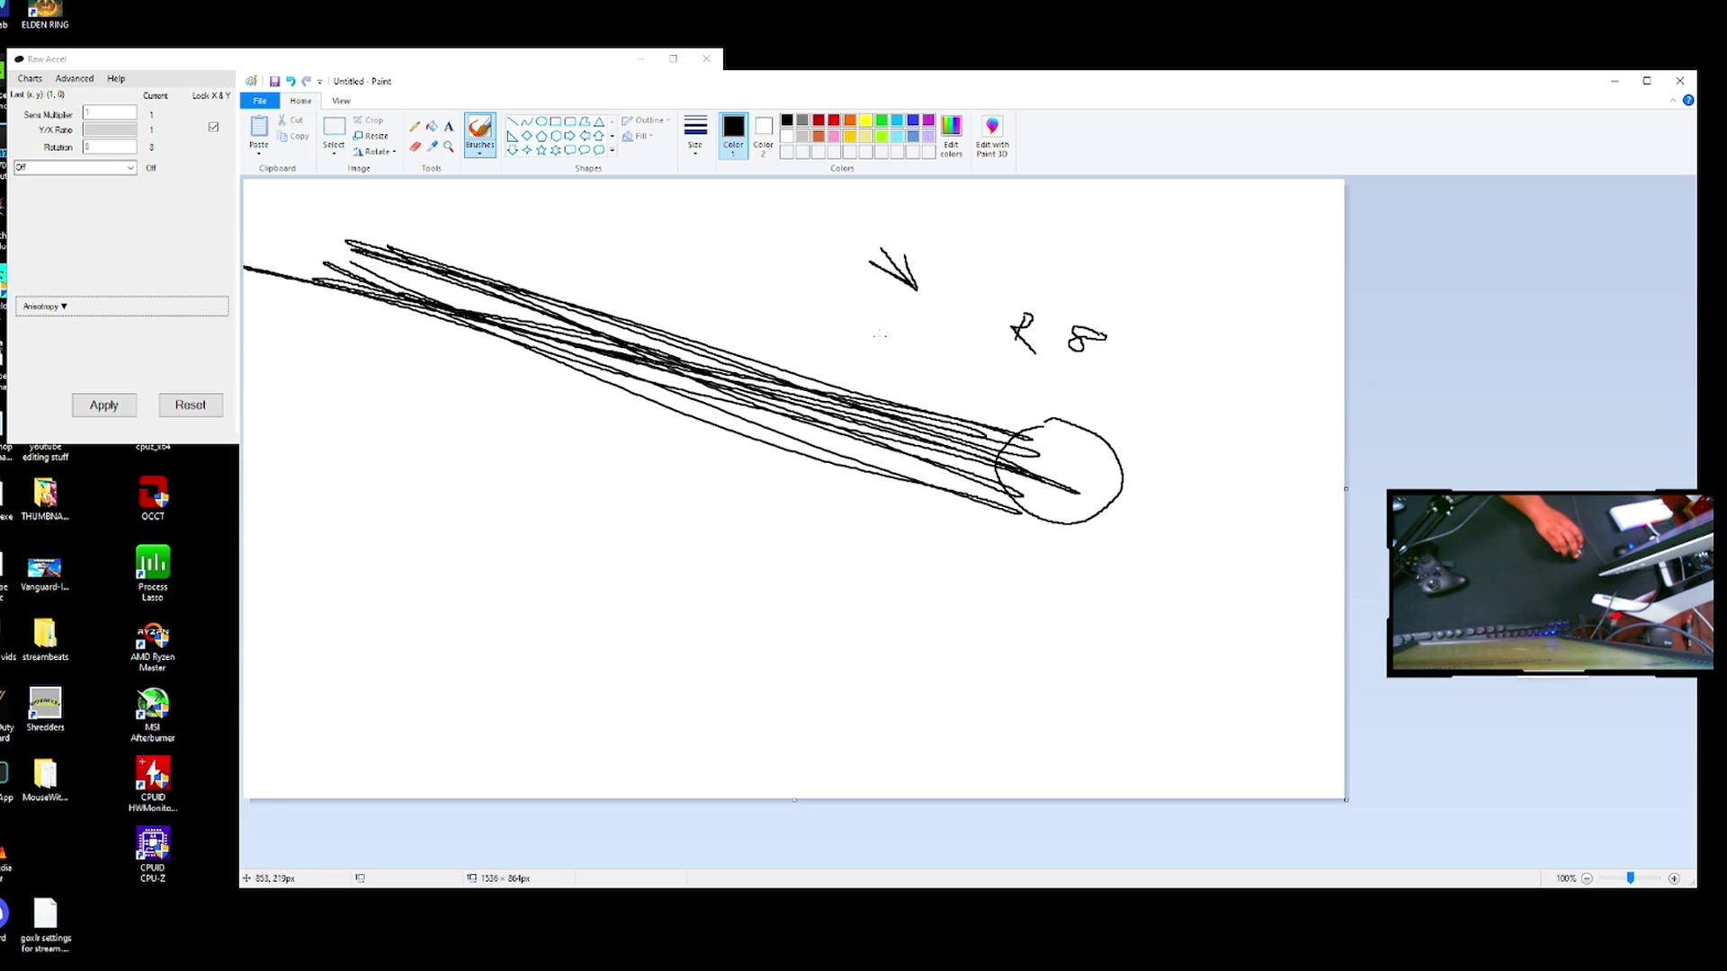
drag(814, 278, 1034, 314)
mouse_move(627, 270)
mouse_down()
mouse_move(857, 270)
mouse_move(558, 245)
mouse_move(881, 267)
mouse_up()
mouse_move(539, 220)
mouse_down()
mouse_move(900, 280)
mouse_move(539, 220)
mouse_move(864, 275)
mouse_move(640, 249)
mouse_up()
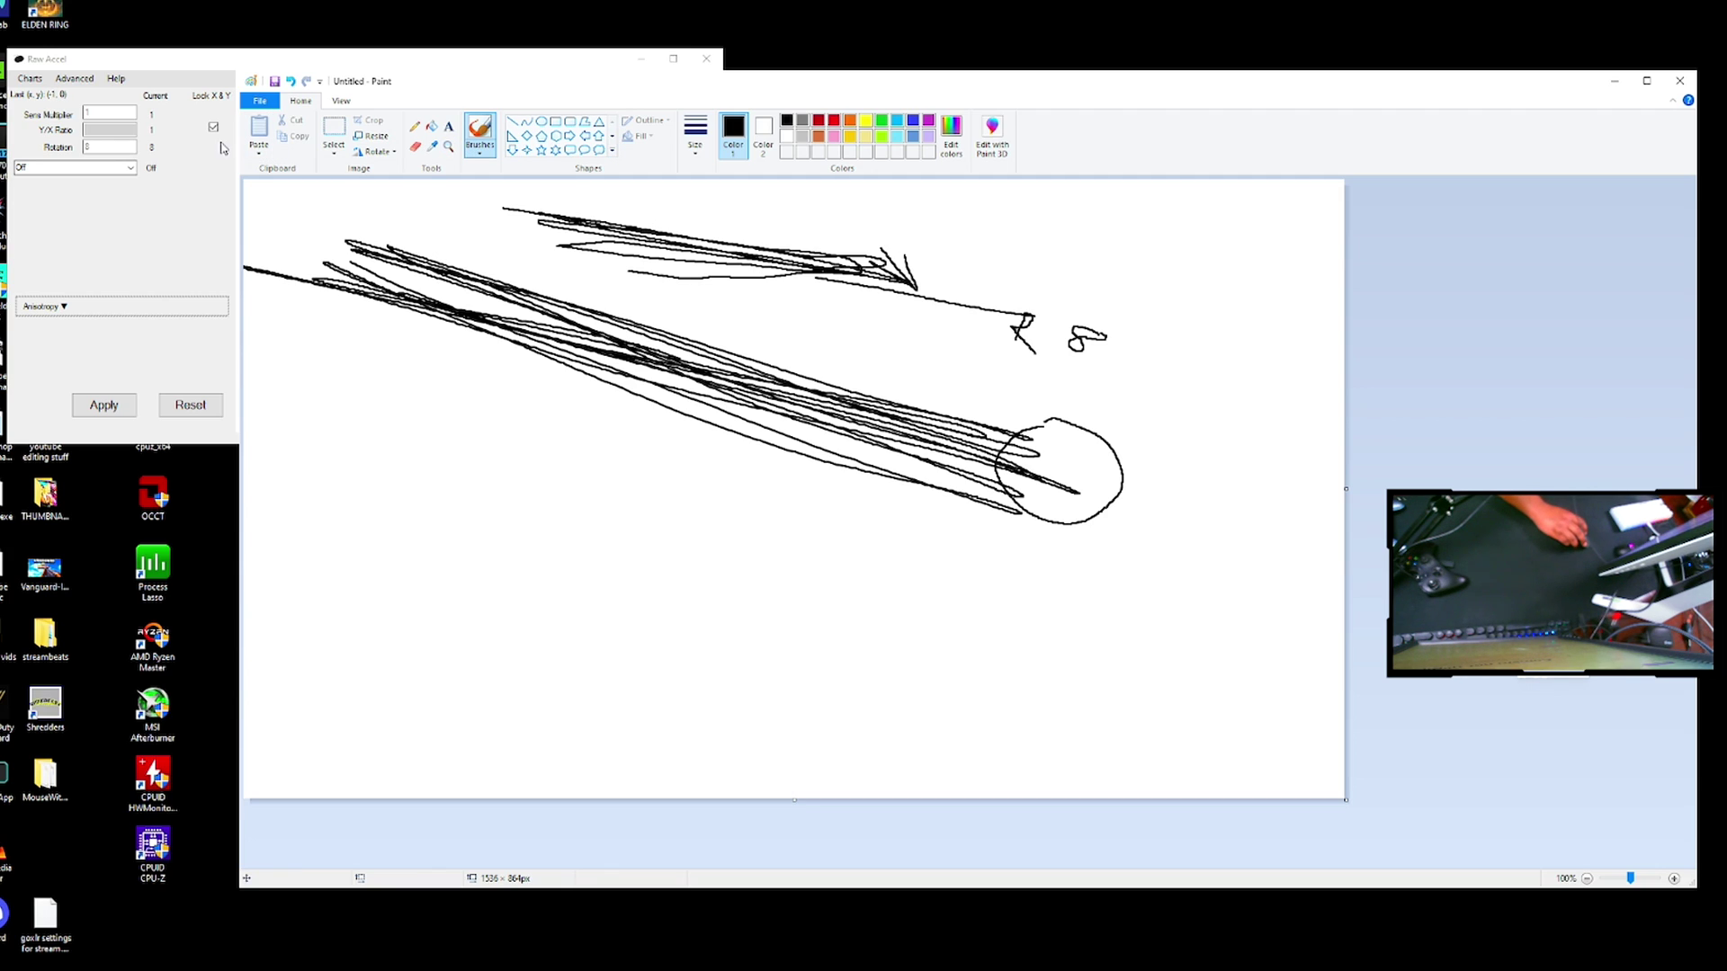
Set Rotation to -8 in Raw Accel, apply it, and minimize the window to reveal Paint.
click(113, 144)
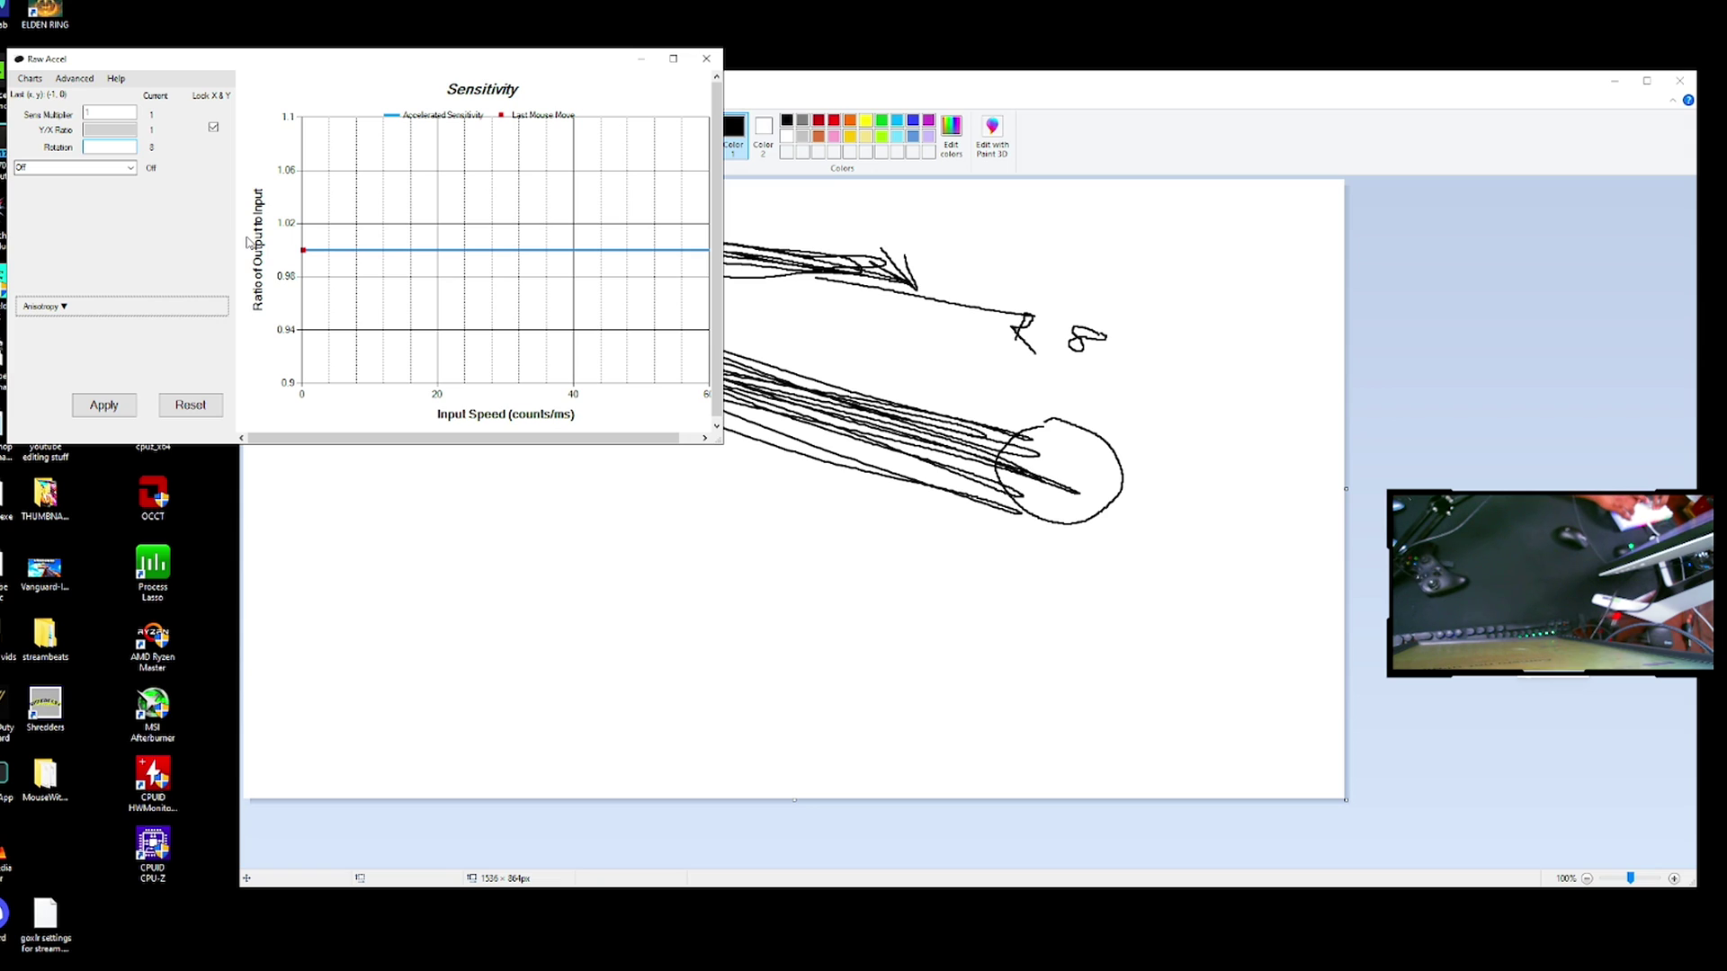
text(-8)
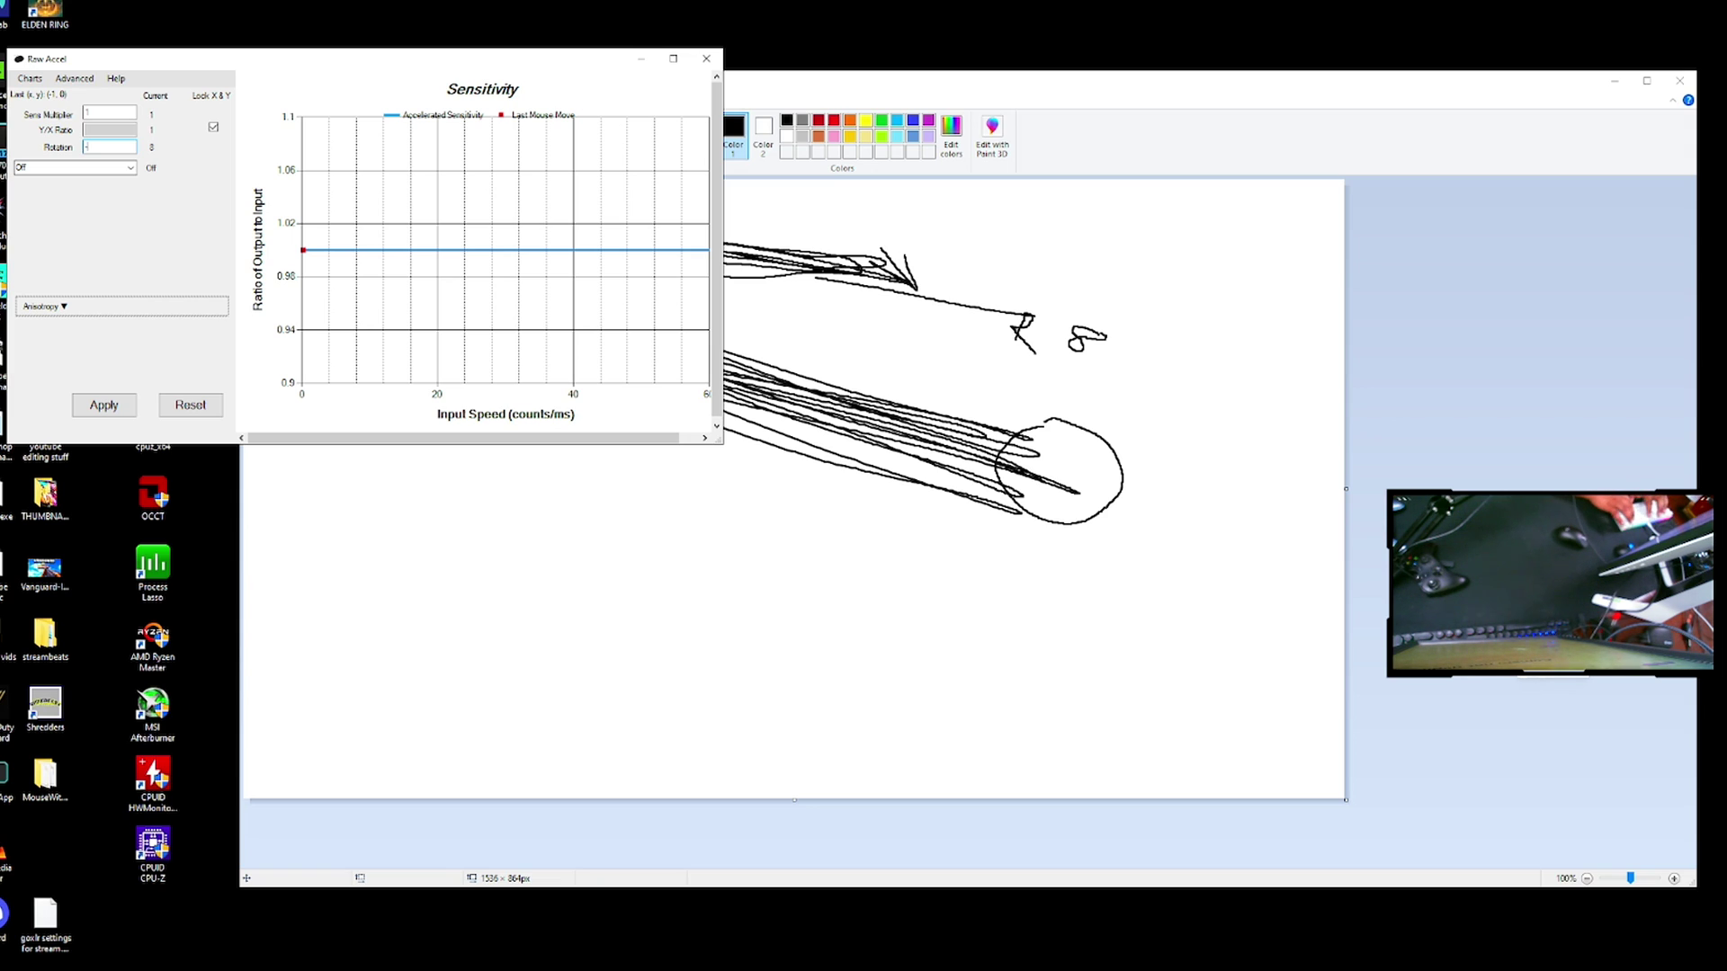
key(Return)
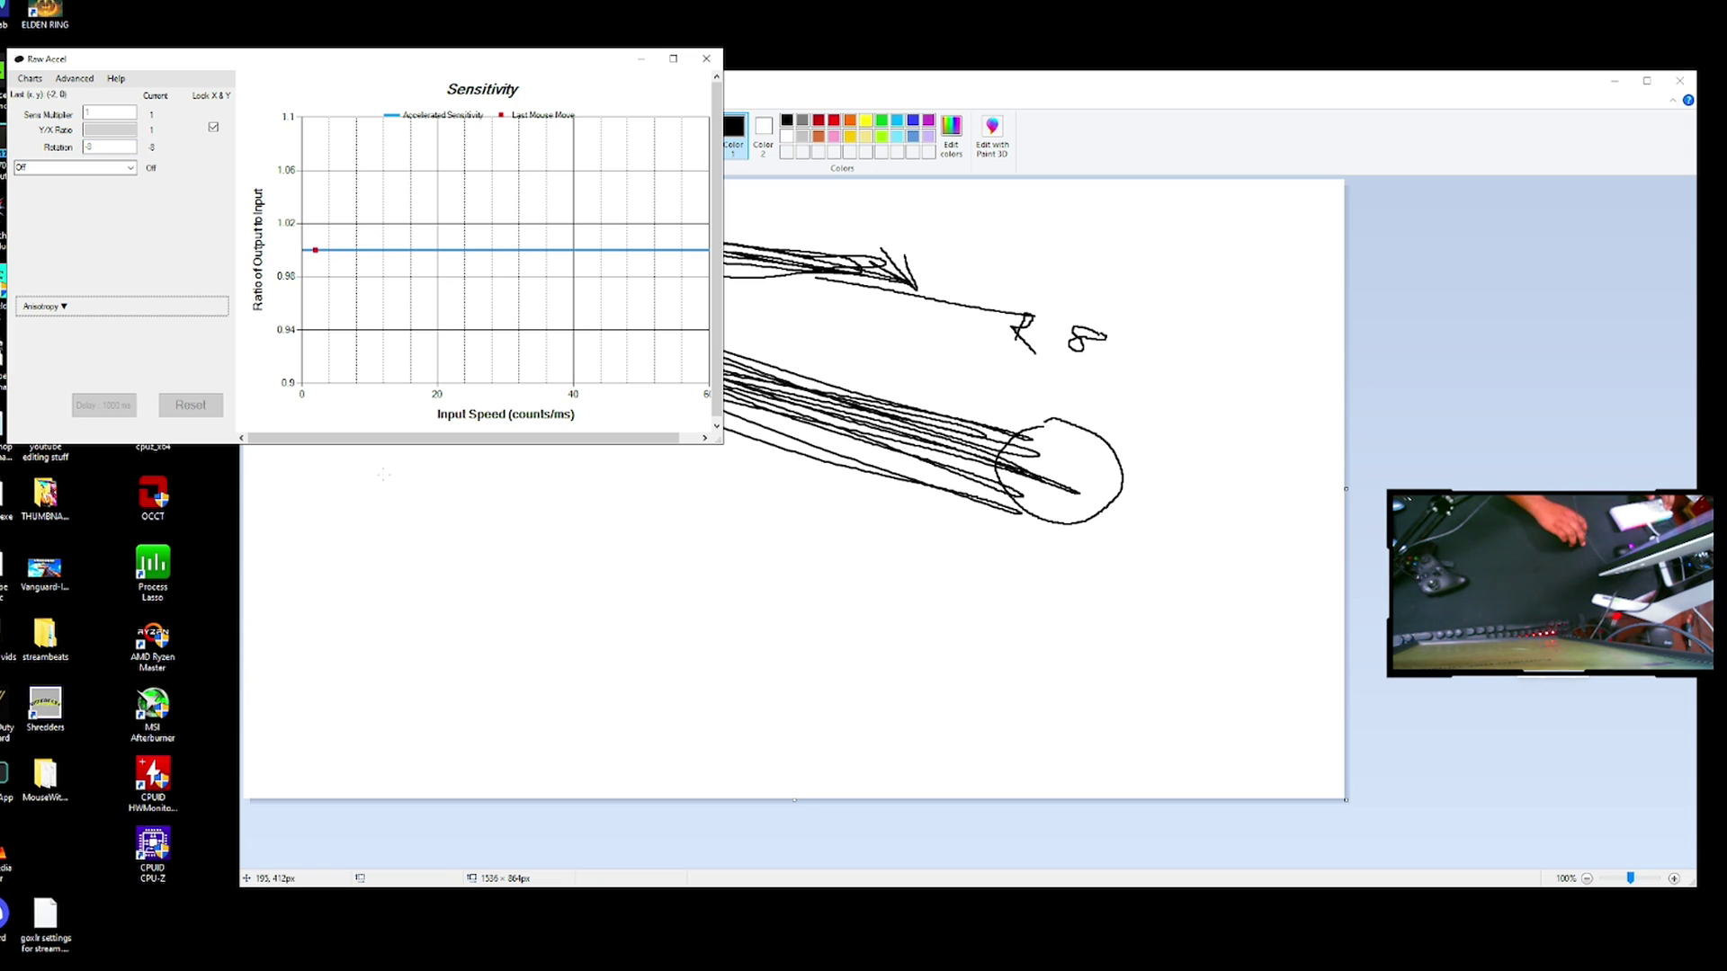
click(640, 58)
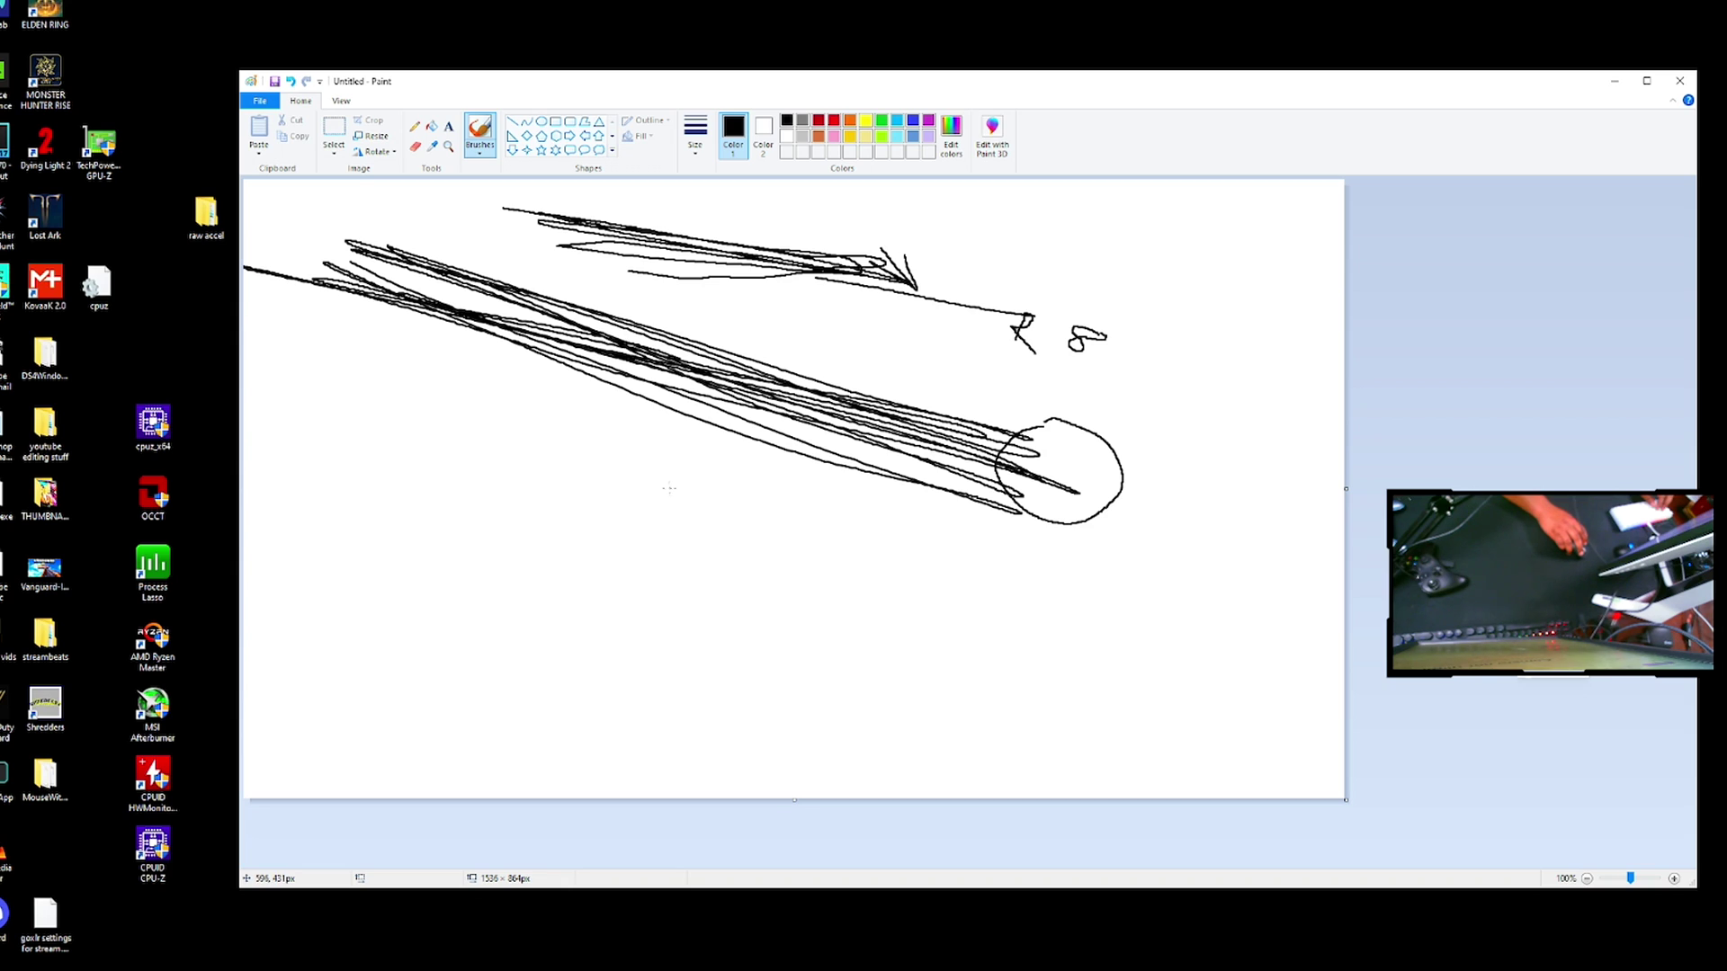
Brush back-and-forth swipes across the existing ones and label them with an arrow and "R = -8".
mouse_move(655, 492)
mouse_down()
mouse_move(890, 448)
mouse_move(367, 537)
mouse_move(358, 523)
mouse_move(299, 551)
mouse_move(1073, 293)
mouse_up()
mouse_move(375, 392)
mouse_down()
mouse_move(407, 460)
mouse_move(359, 419)
mouse_move(406, 456)
mouse_move(413, 371)
mouse_up()
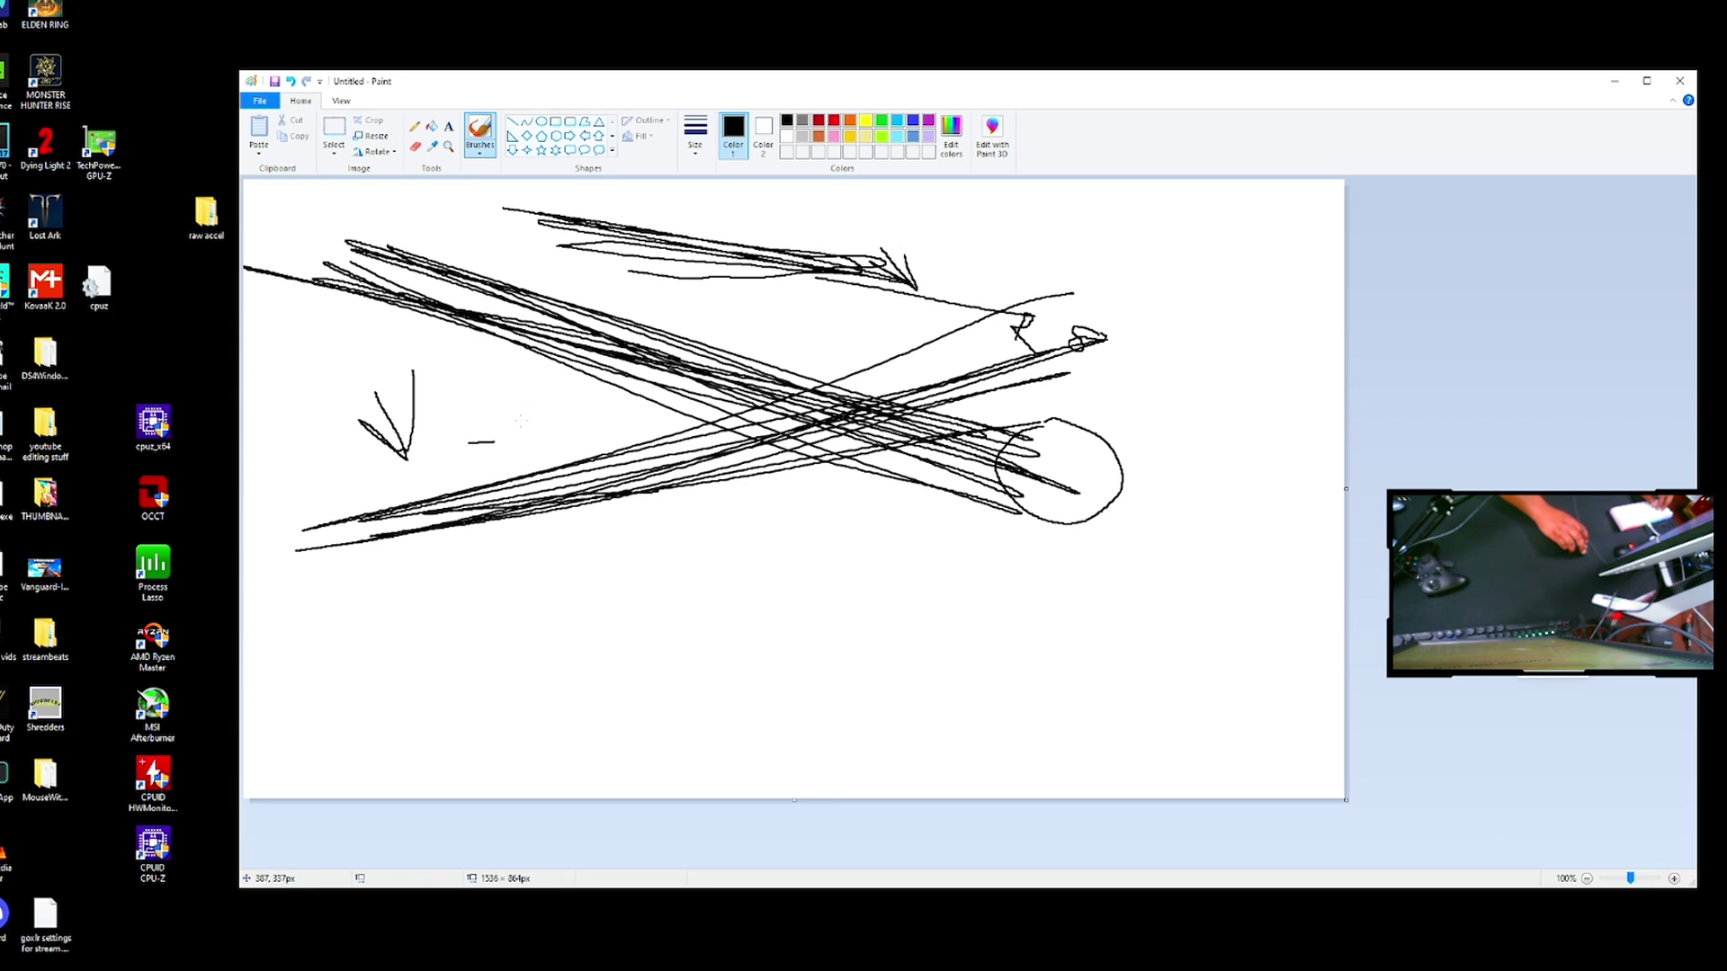
drag(526, 428, 521, 452)
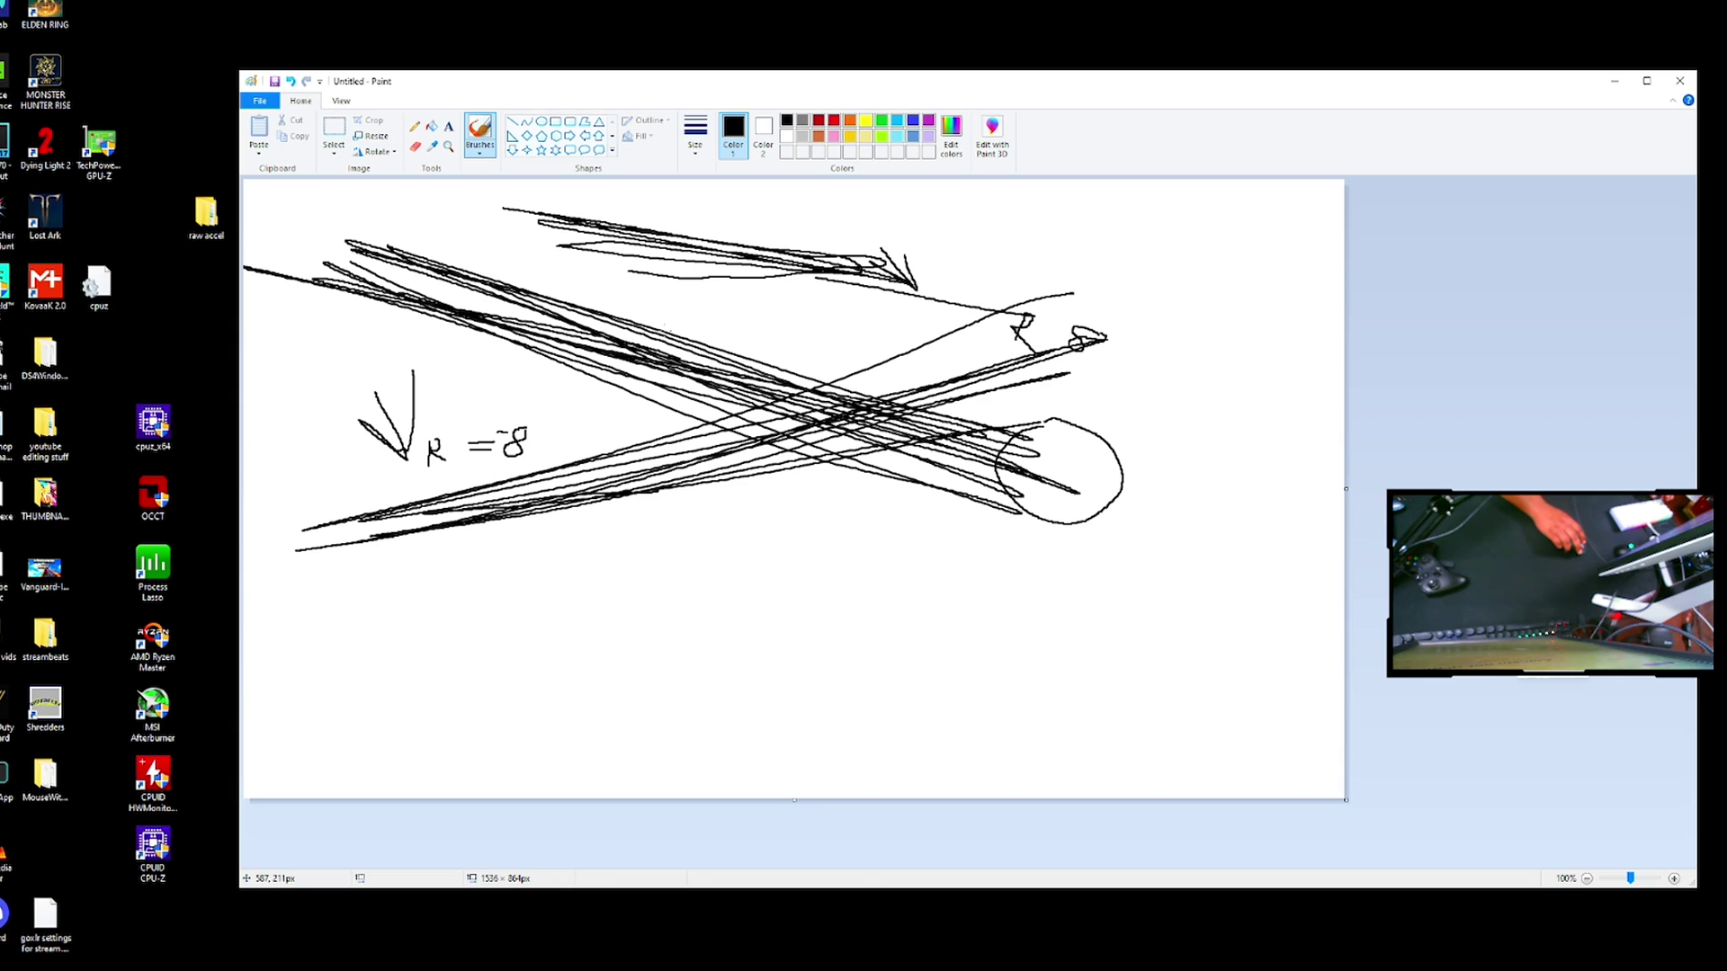
Undo all swipes and labels from the 8 and -8 rotation tests until the canvas is blank.
key(ctrl+z)
key(ctrl+z)
key(ctrl+z)
key(ctrl+z)
key(ctrl+z)
key(ctrl+z)
key(ctrl+z)
key(ctrl+z)
key(ctrl+z)
key(ctrl+z)
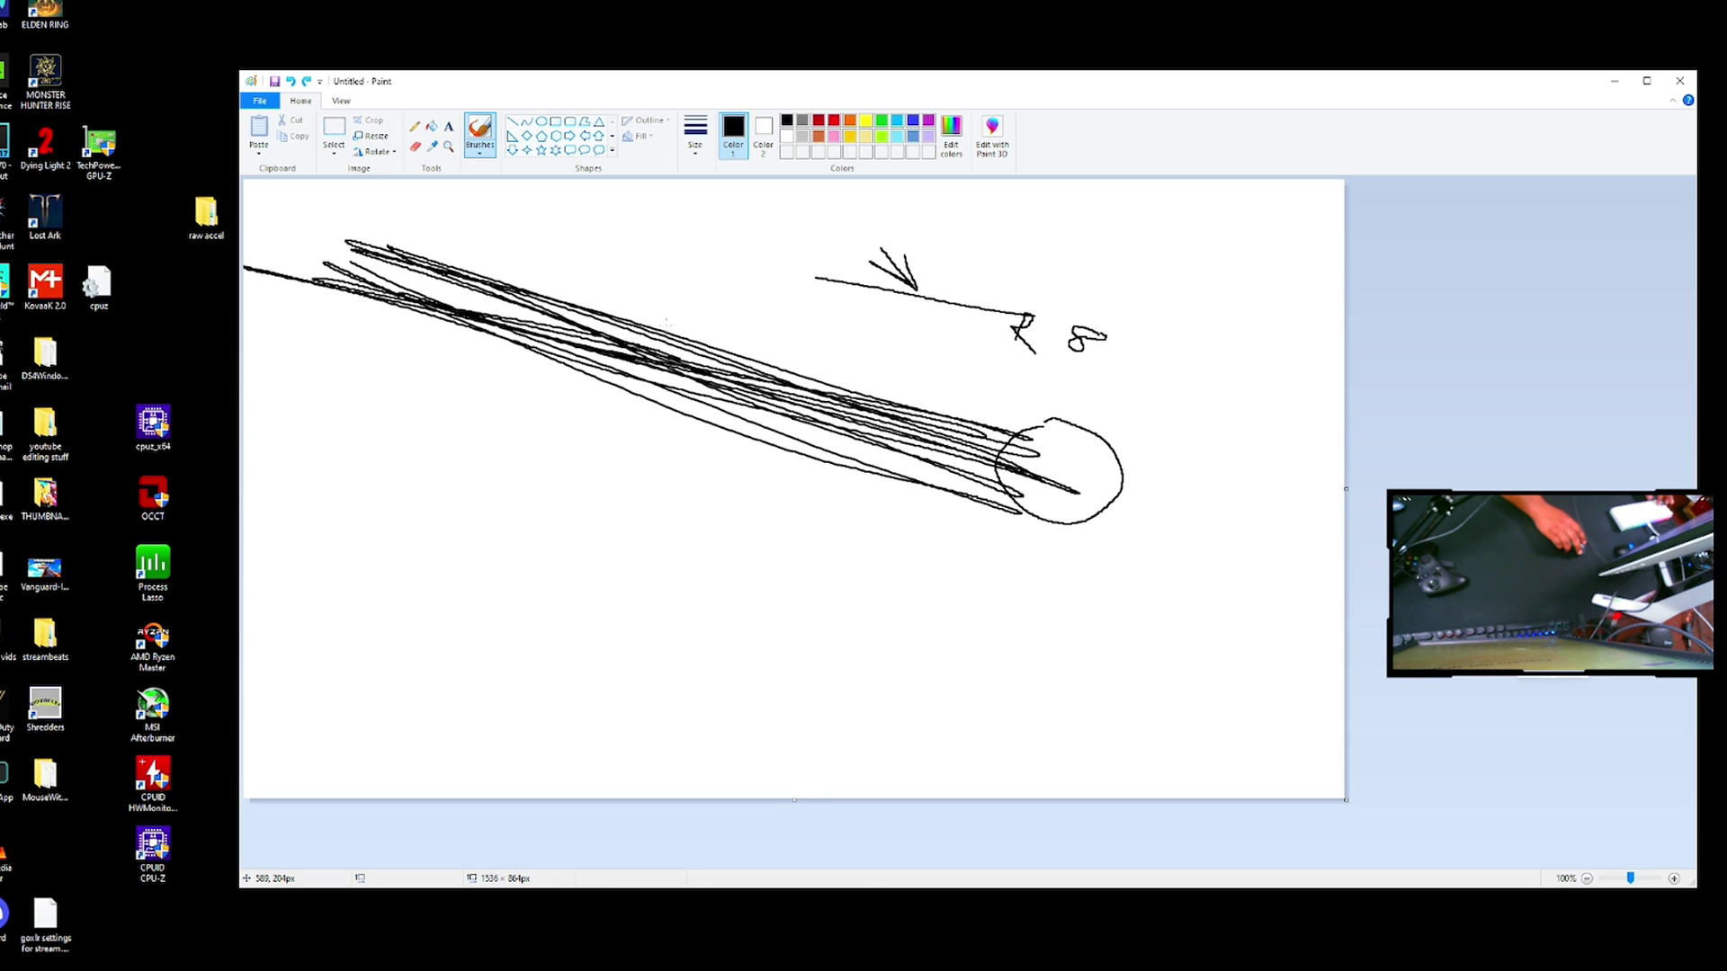
key(ctrl+z)
key(ctrl+z)
key(ctrl+z)
key(ctrl+z)
key(ctrl+z)
key(ctrl+z)
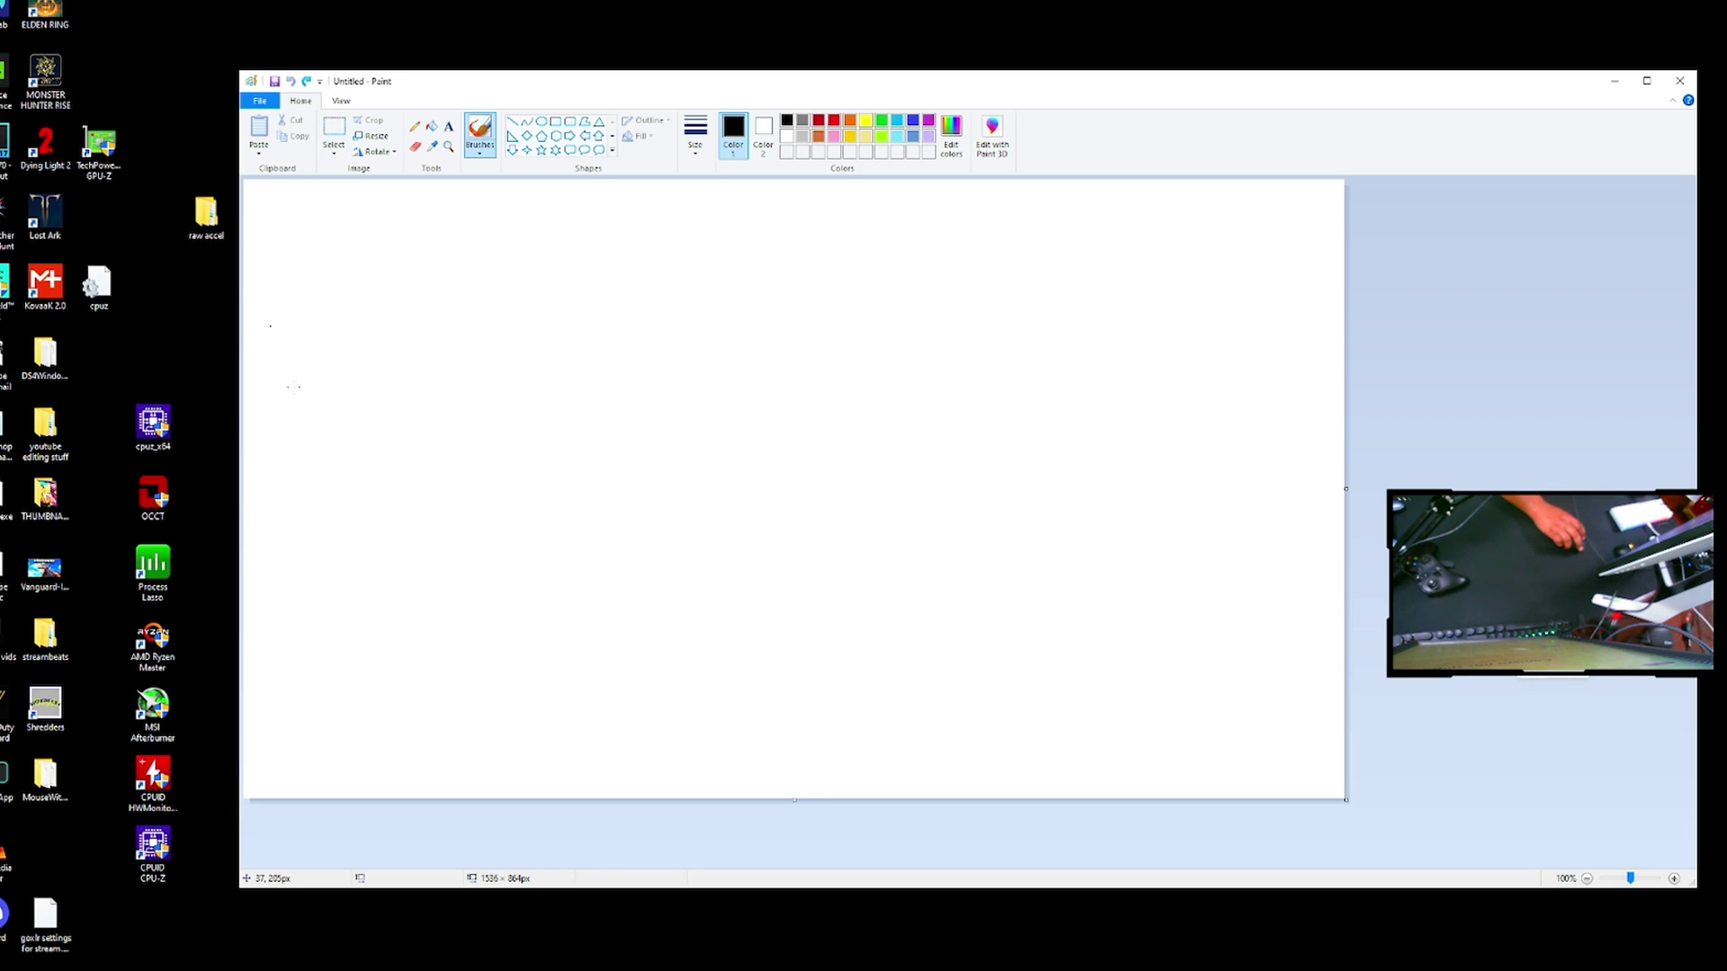
Switch to Raw Accel, set Rotation back to 0, apply it, and minimize the window.
key(alt+Tab)
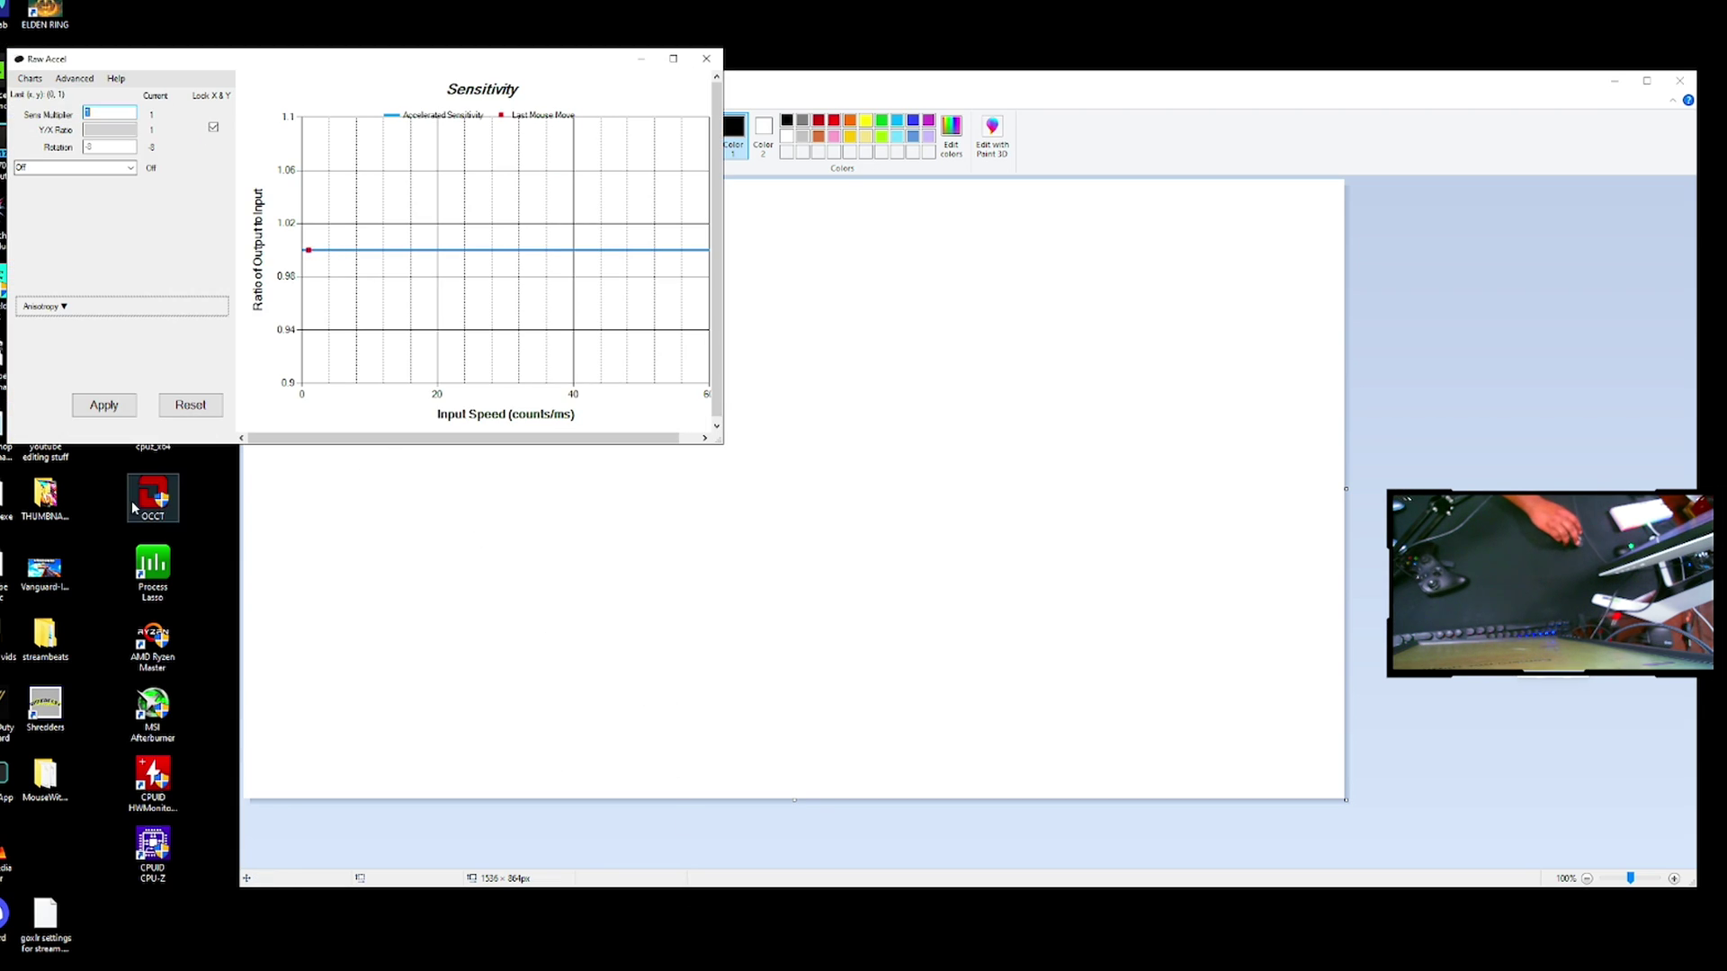
click(86, 142)
text(0)
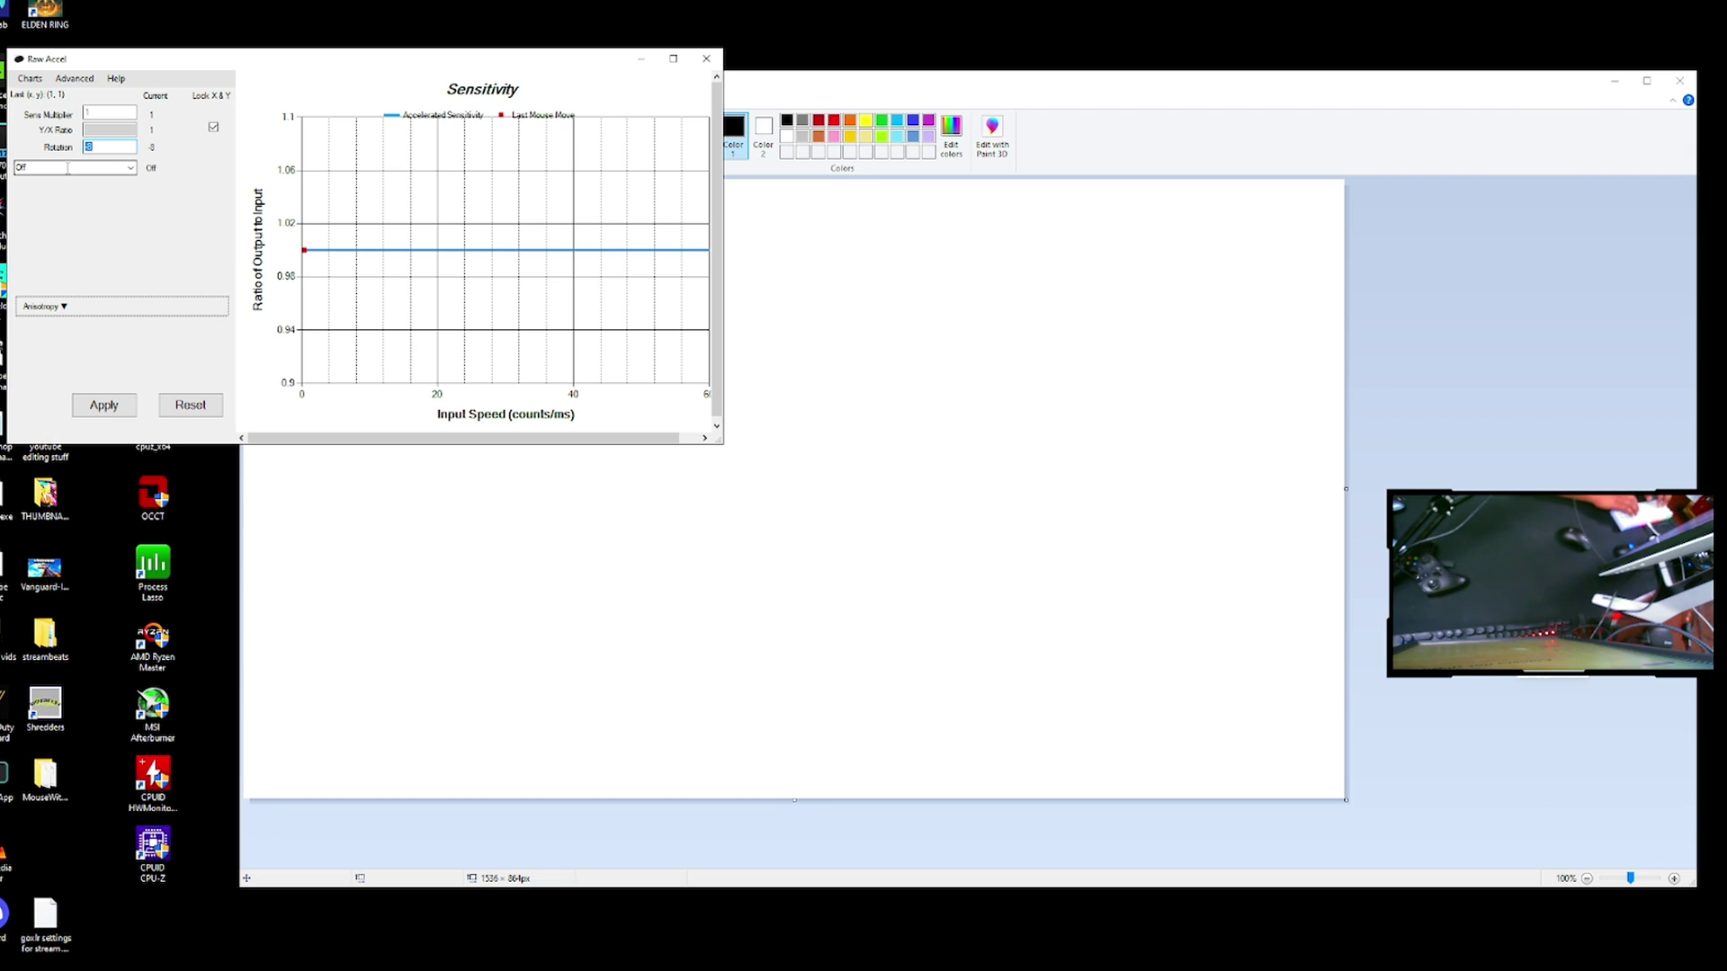
key(Return)
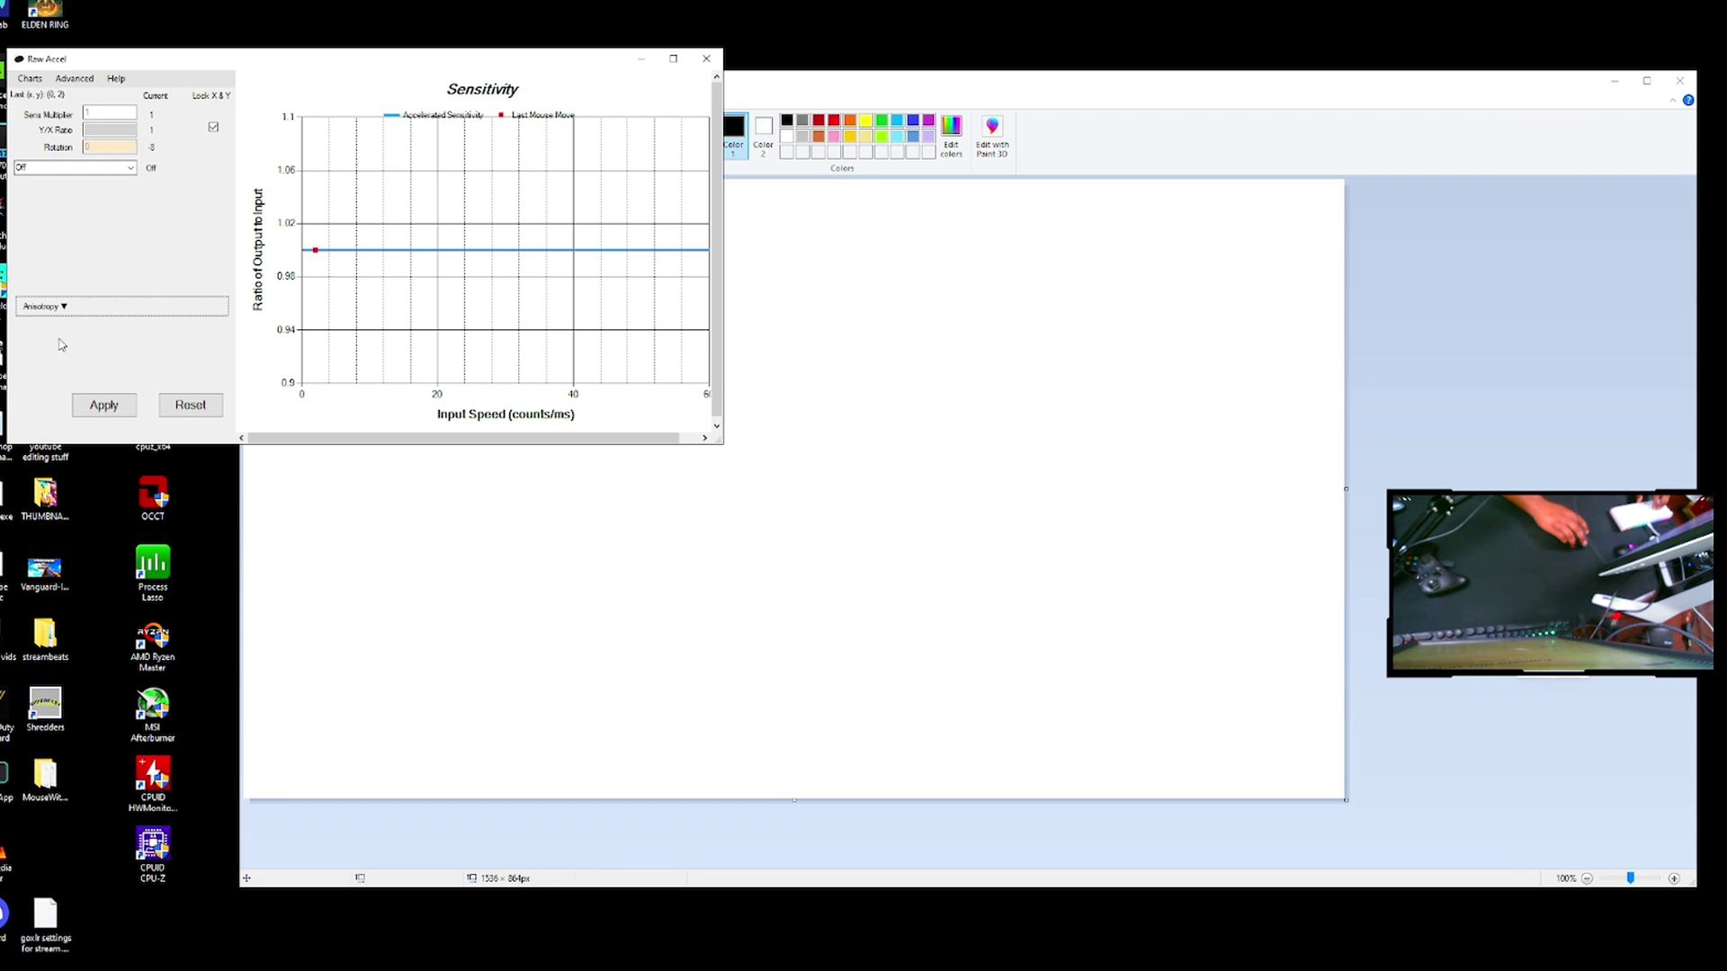
click(90, 405)
click(640, 59)
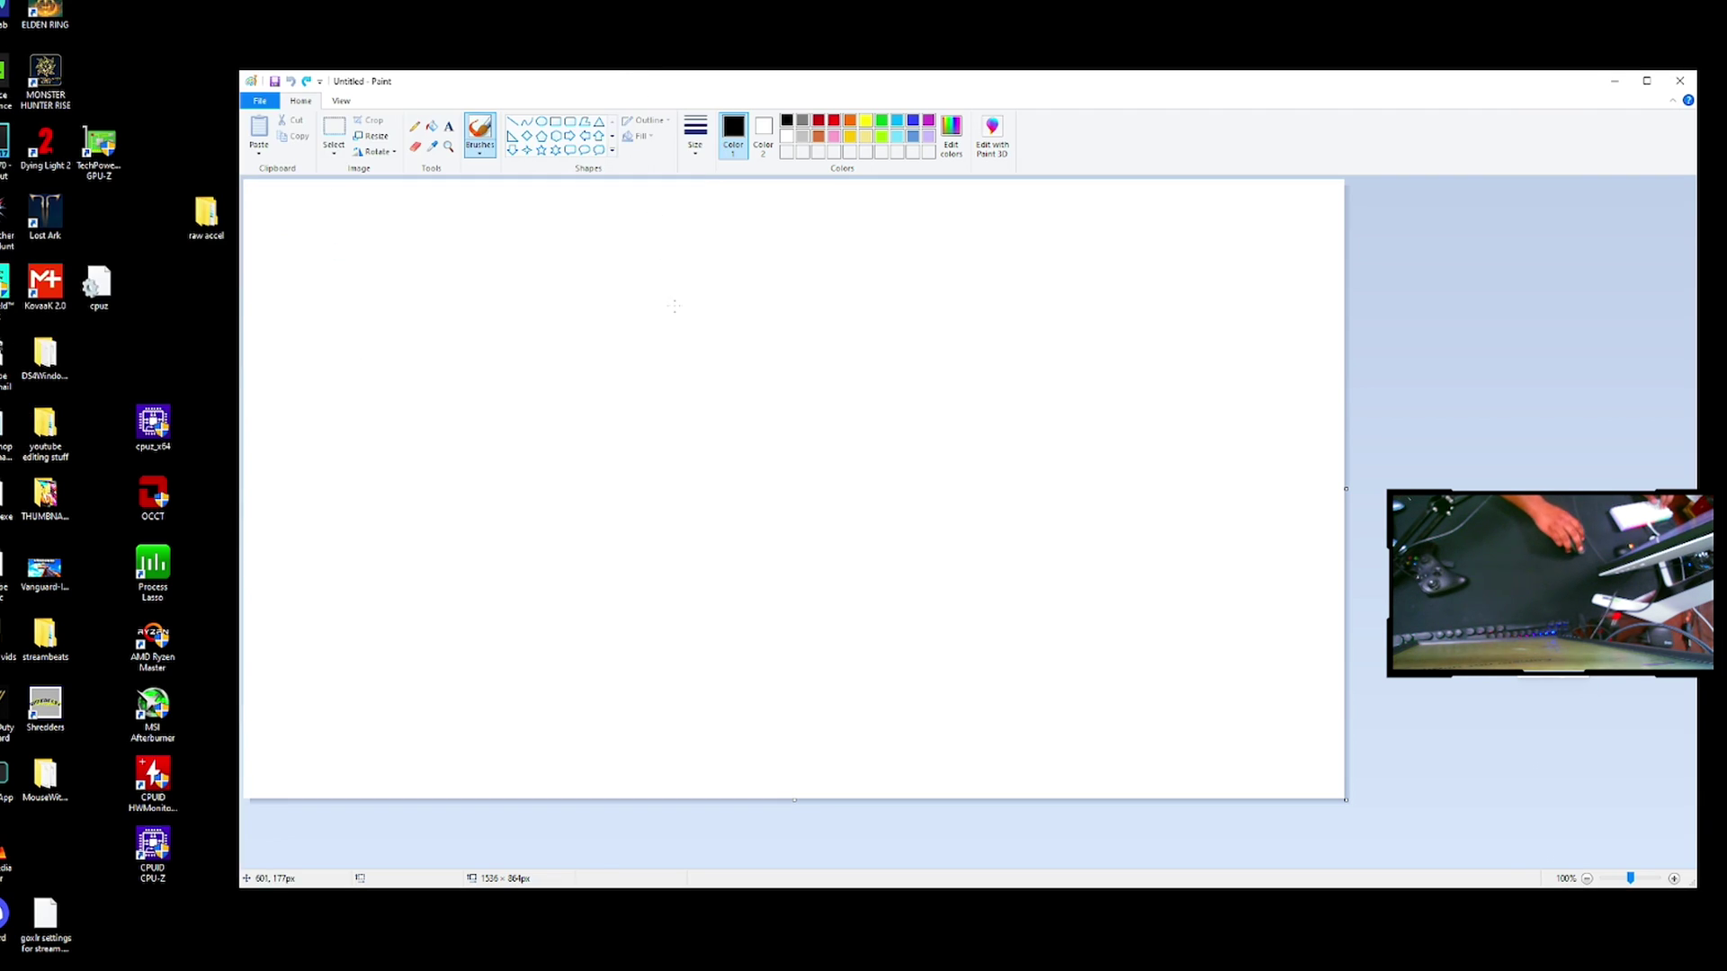
Brush a set of back-and-forth horizontal swipes across the canvas and clear the whole drawing.
mouse_move(643, 364)
mouse_down()
mouse_move(279, 358)
mouse_move(1080, 363)
mouse_move(244, 367)
mouse_move(1214, 475)
mouse_move(584, 422)
mouse_move(674, 470)
mouse_move(1021, 531)
mouse_up()
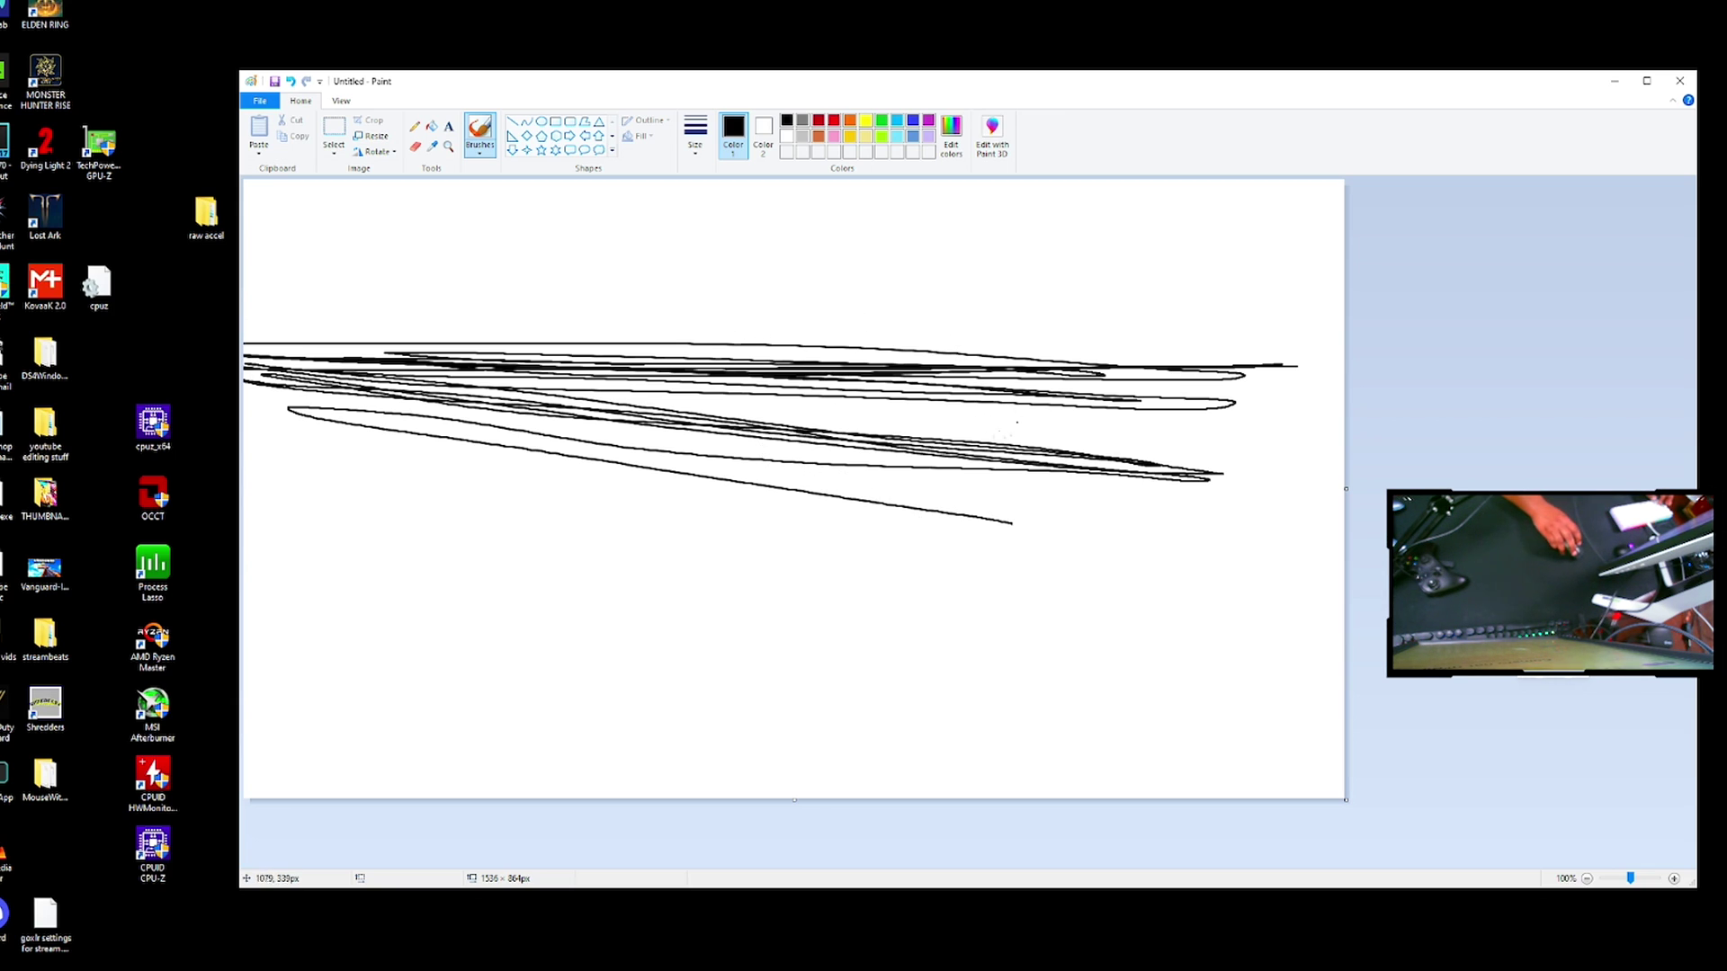
key(ctrl+a)
key(Delete)
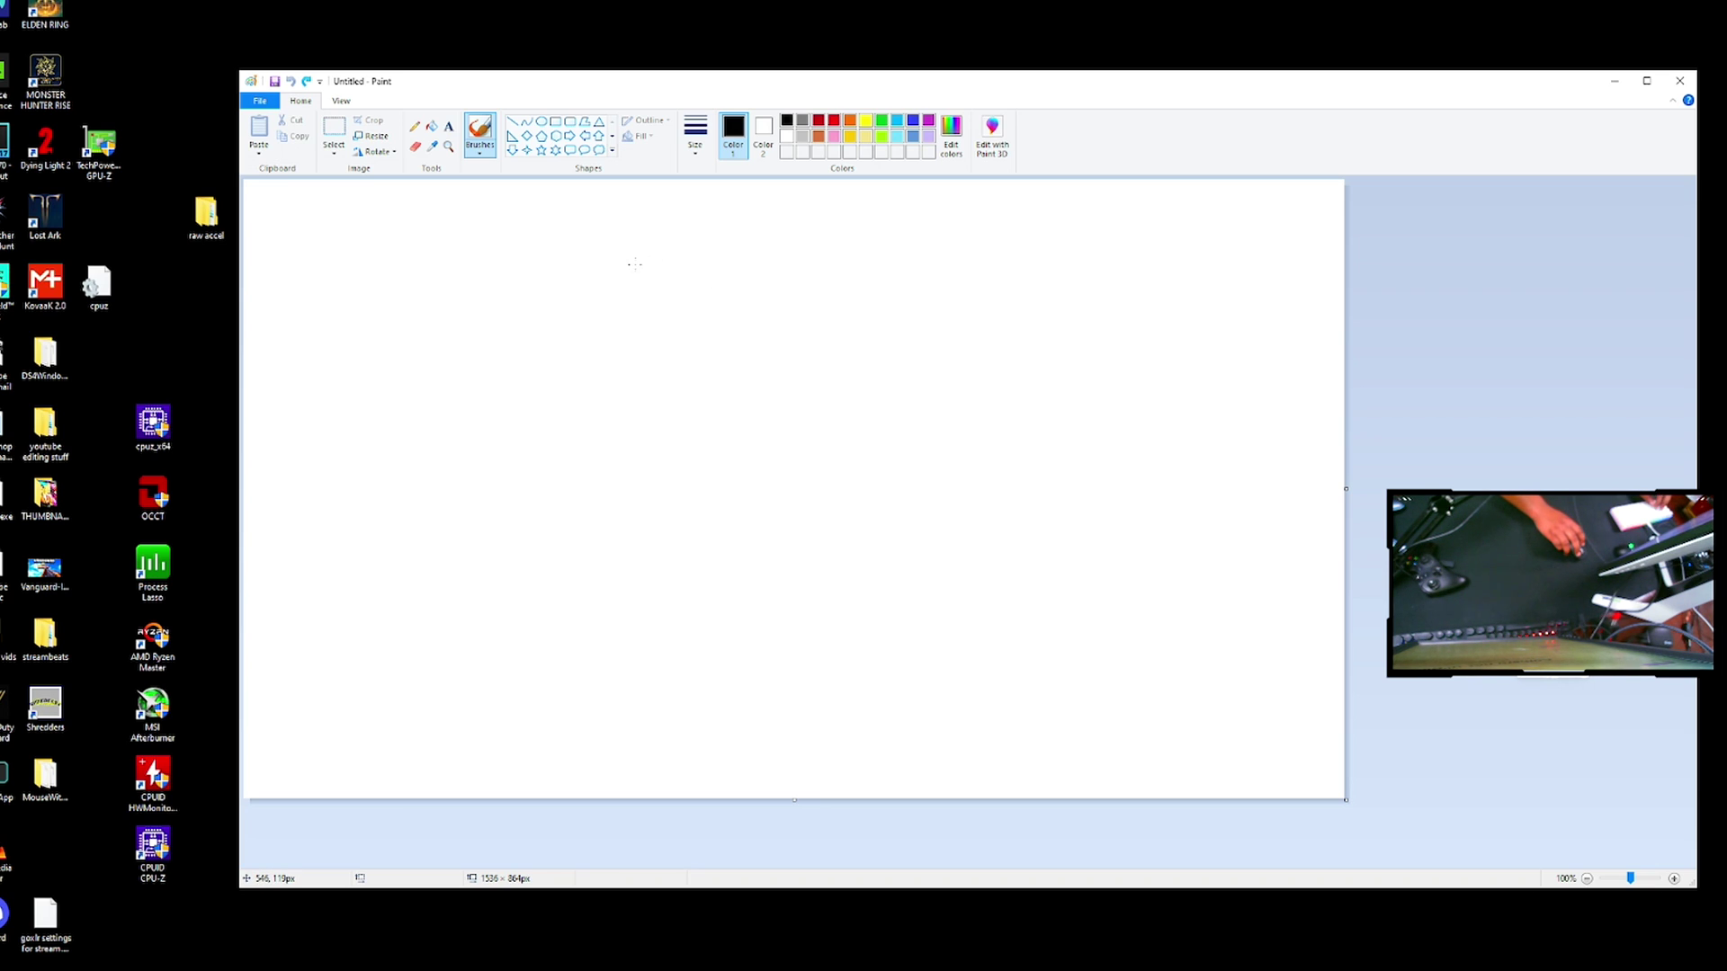
Brush a fresh set of back-and-forth horizontal swipes across the upper half of the blank canvas.
mouse_move(579, 259)
mouse_down()
mouse_move(1195, 317)
mouse_move(277, 280)
mouse_move(260, 306)
mouse_move(1275, 356)
mouse_move(244, 326)
mouse_move(1237, 394)
mouse_move(288, 344)
mouse_move(1289, 434)
mouse_move(1196, 423)
mouse_up()
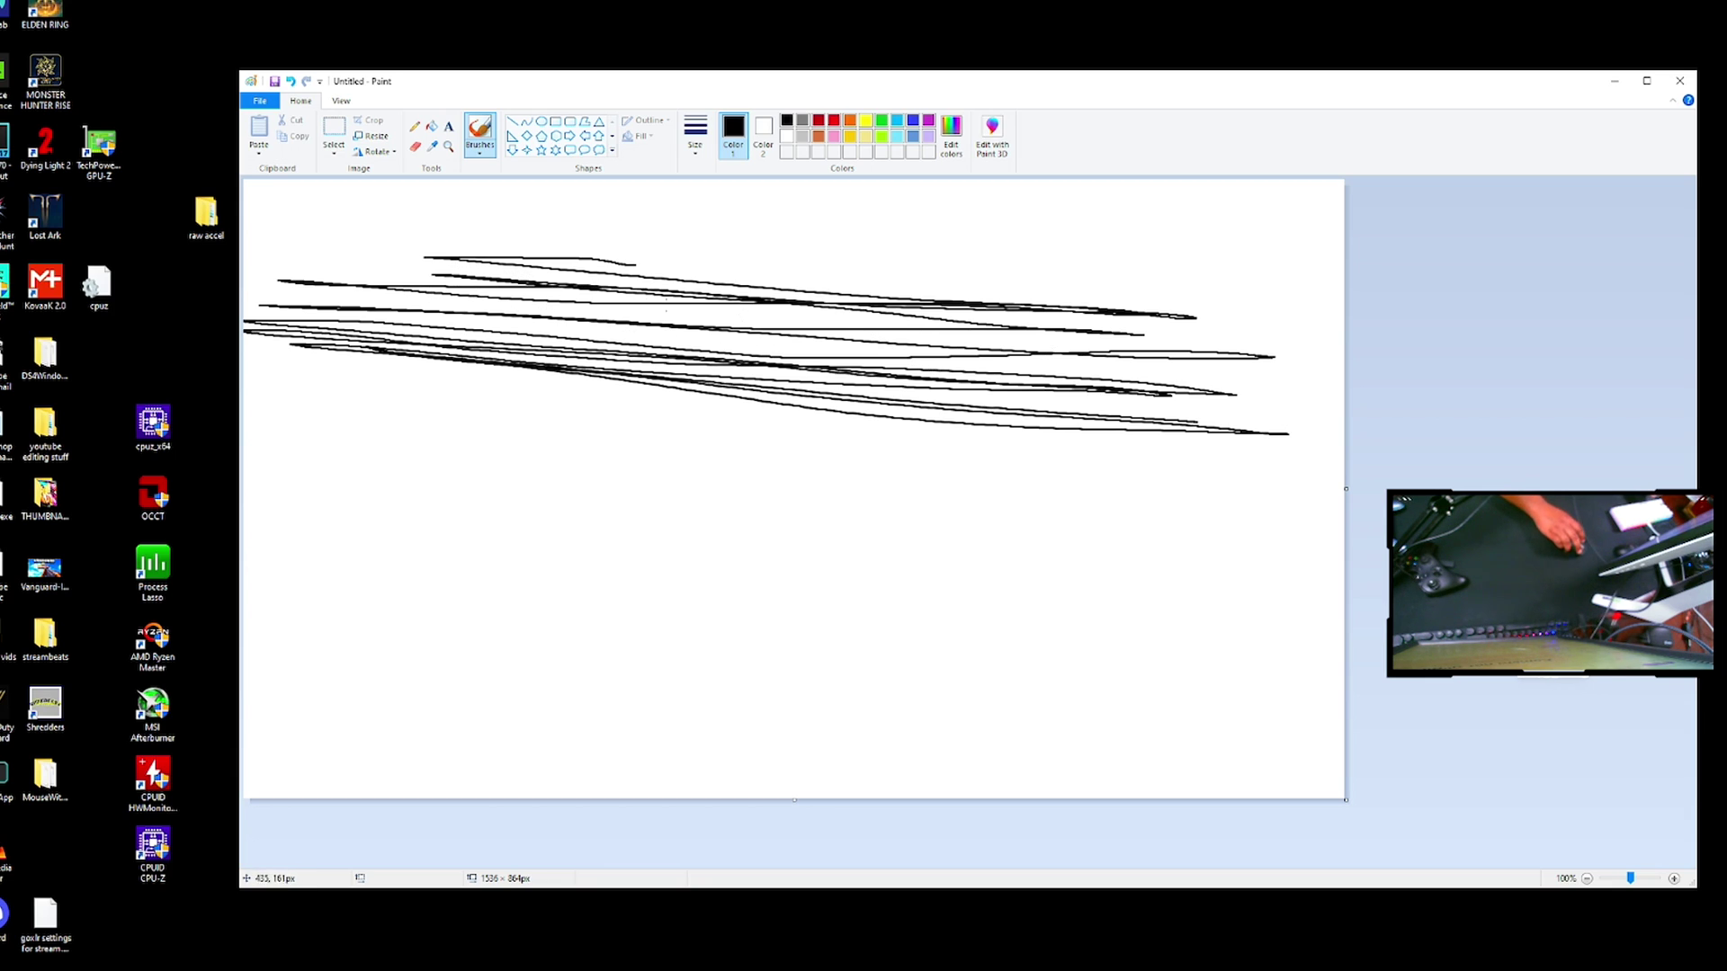
Draw a downward arrow beside the swipes' upper end, and apply a Rotation of -4 in Raw Accel, minimizing it.
mouse_move(1238, 277)
mouse_down()
mouse_move(1268, 300)
mouse_move(1300, 267)
mouse_up()
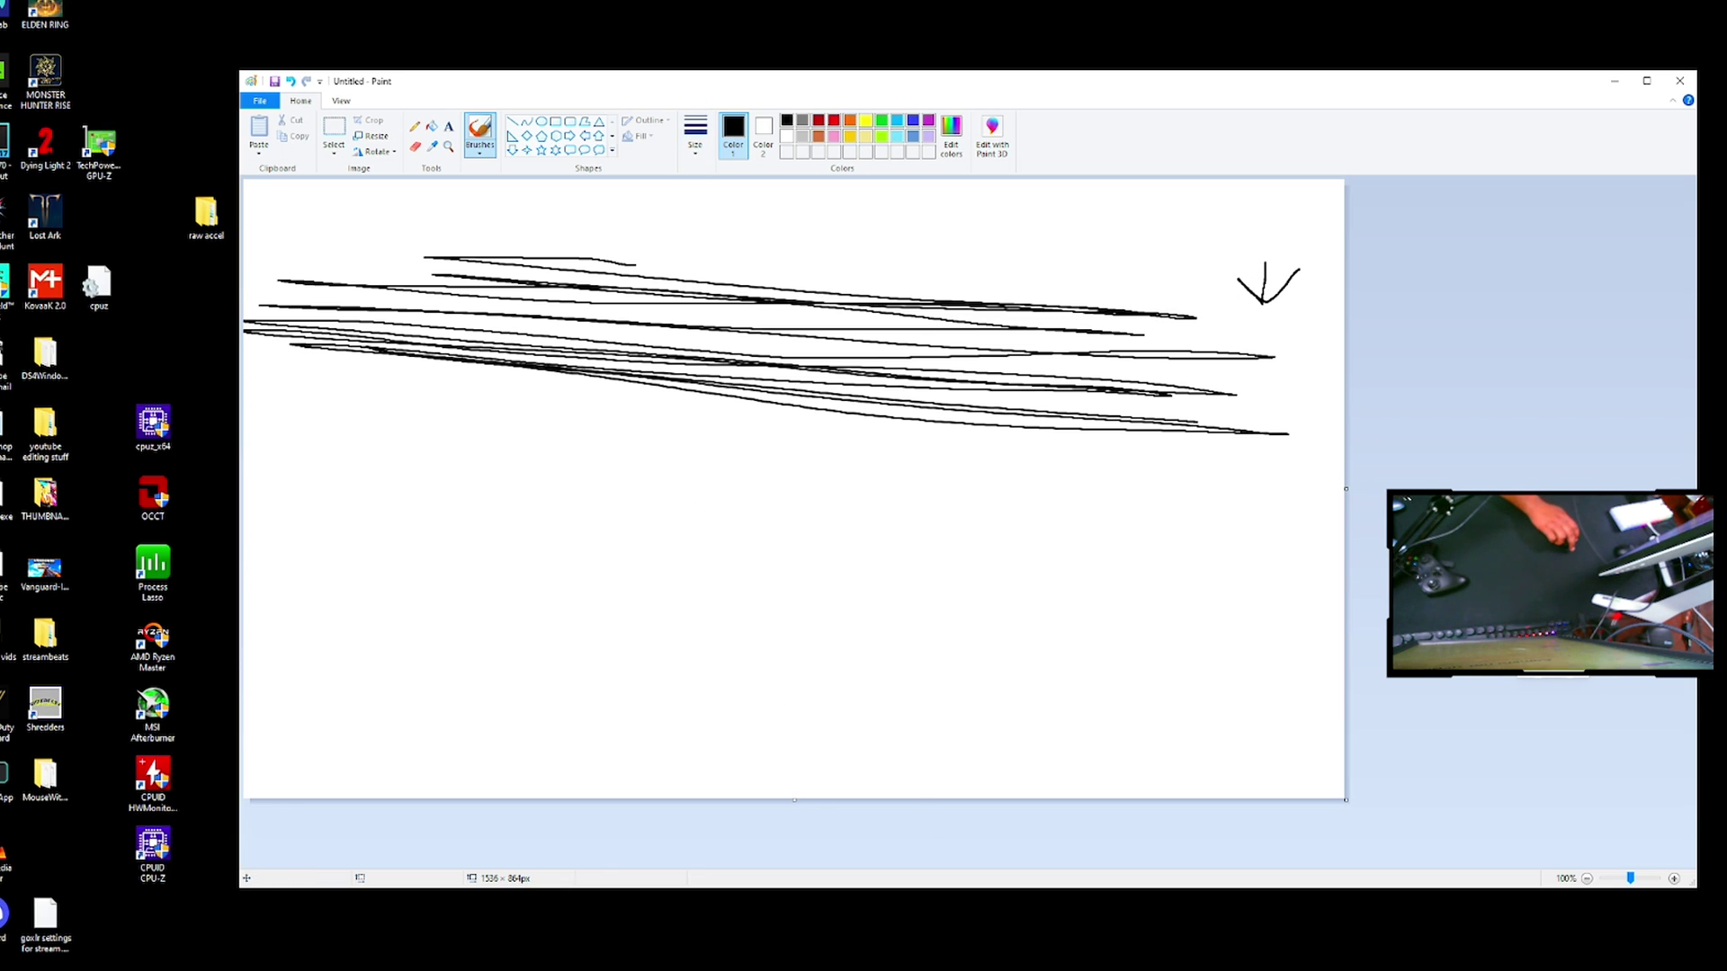
key(alt+Tab)
click(115, 146)
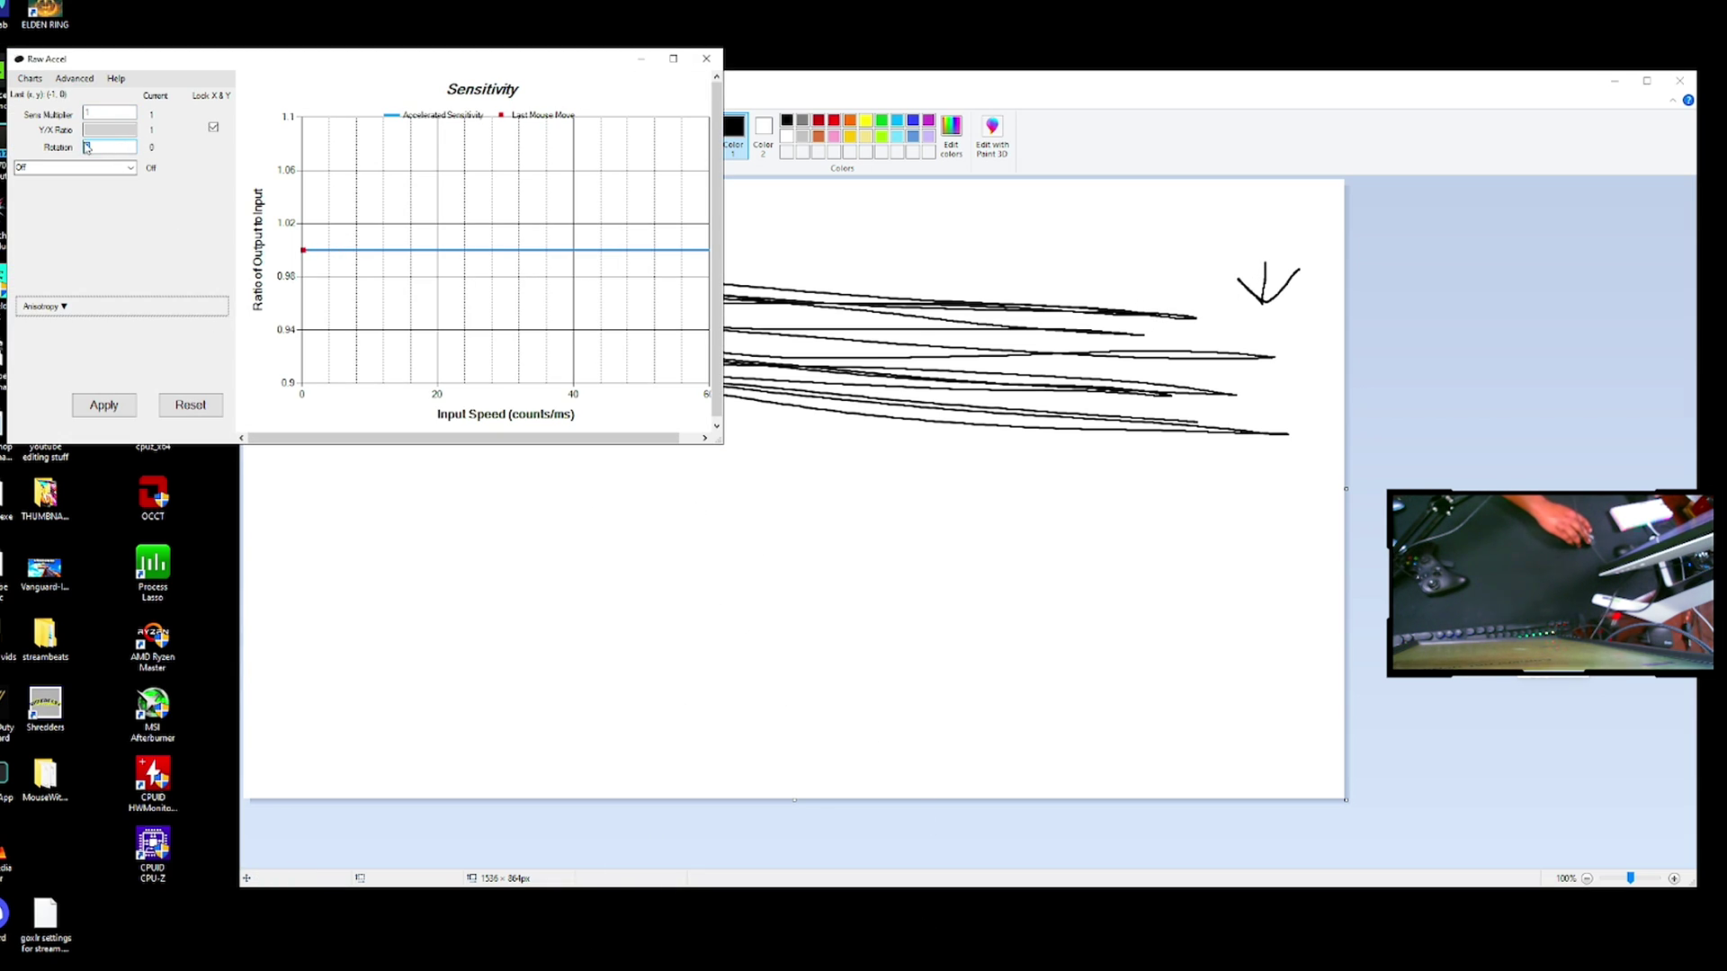
text(-4)
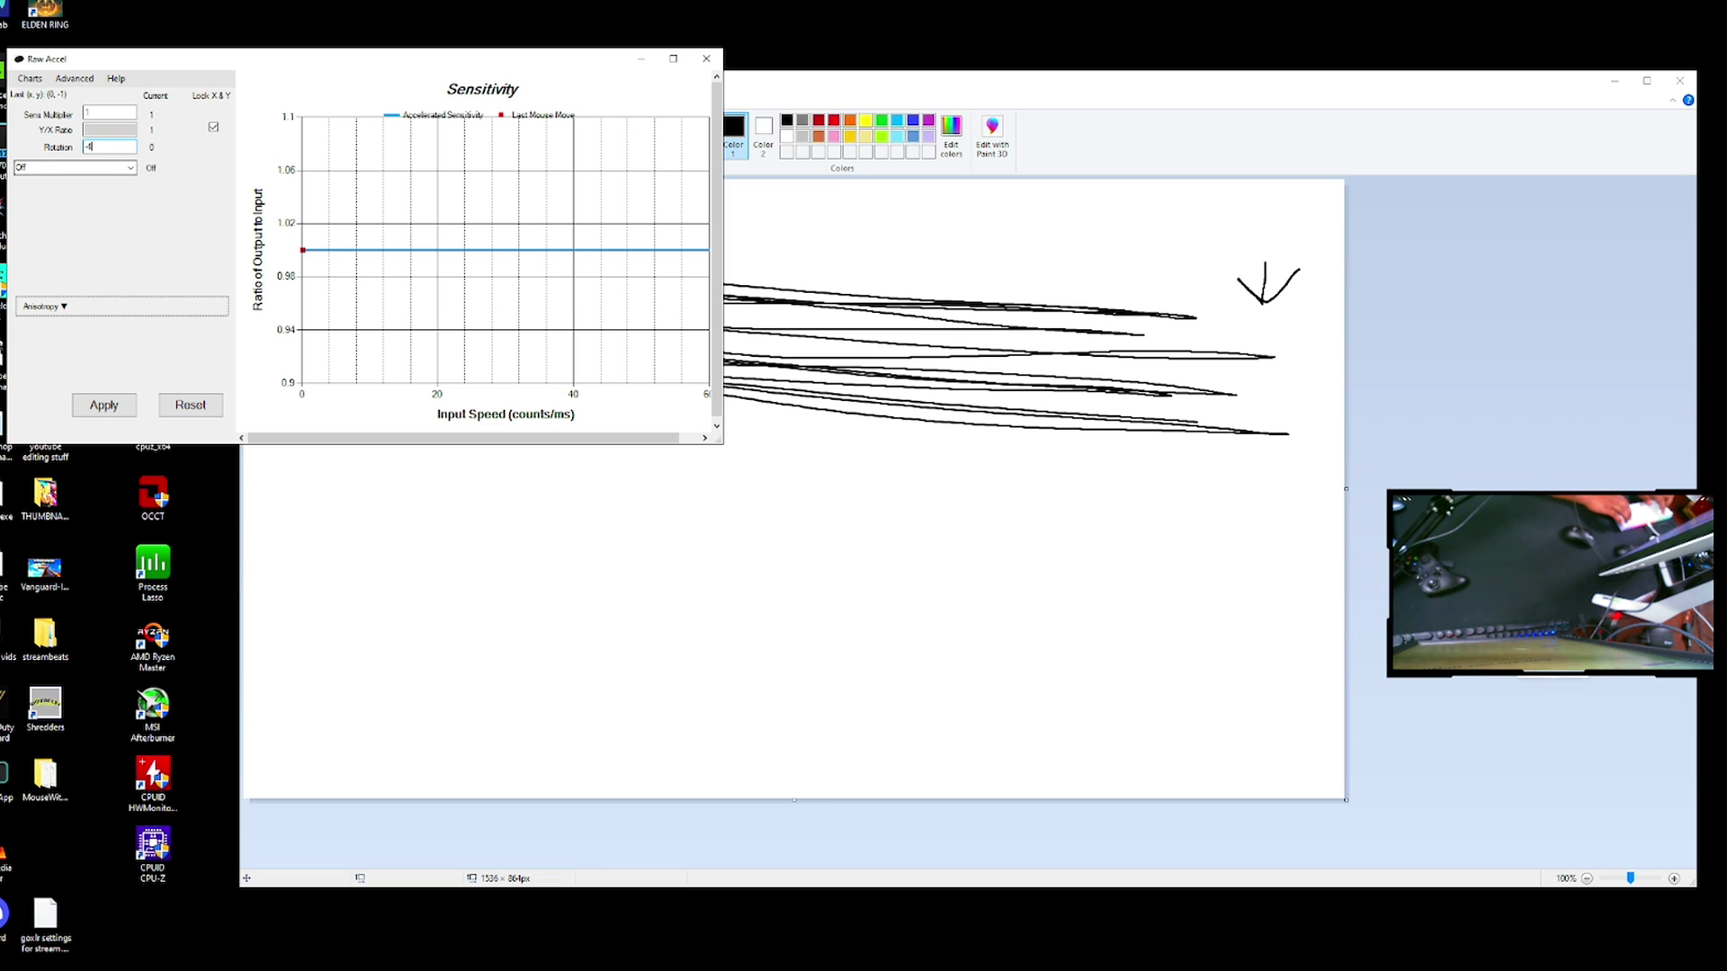
click(104, 405)
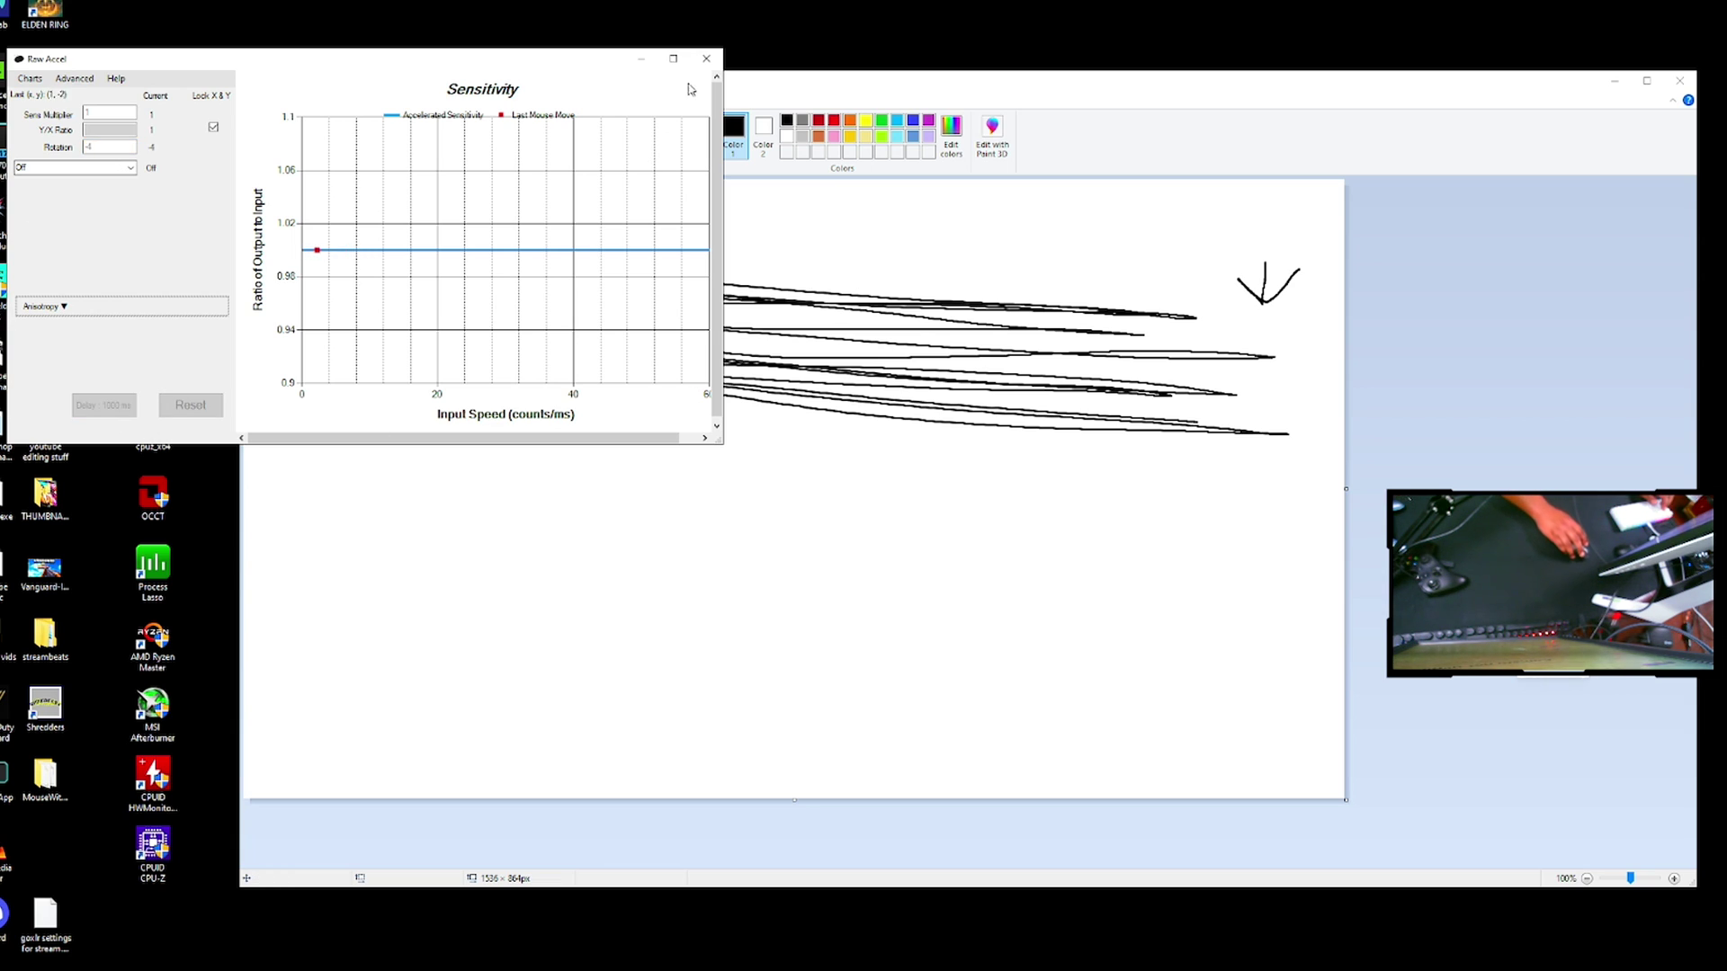
click(641, 58)
Brush a set of back-and-forth horizontal swipes below the existing ones, and undo everything until the canvas is blank.
mouse_move(543, 526)
mouse_down()
mouse_move(942, 513)
mouse_move(708, 520)
mouse_move(976, 482)
mouse_move(523, 513)
mouse_move(1080, 457)
mouse_move(632, 498)
mouse_move(1036, 455)
mouse_up()
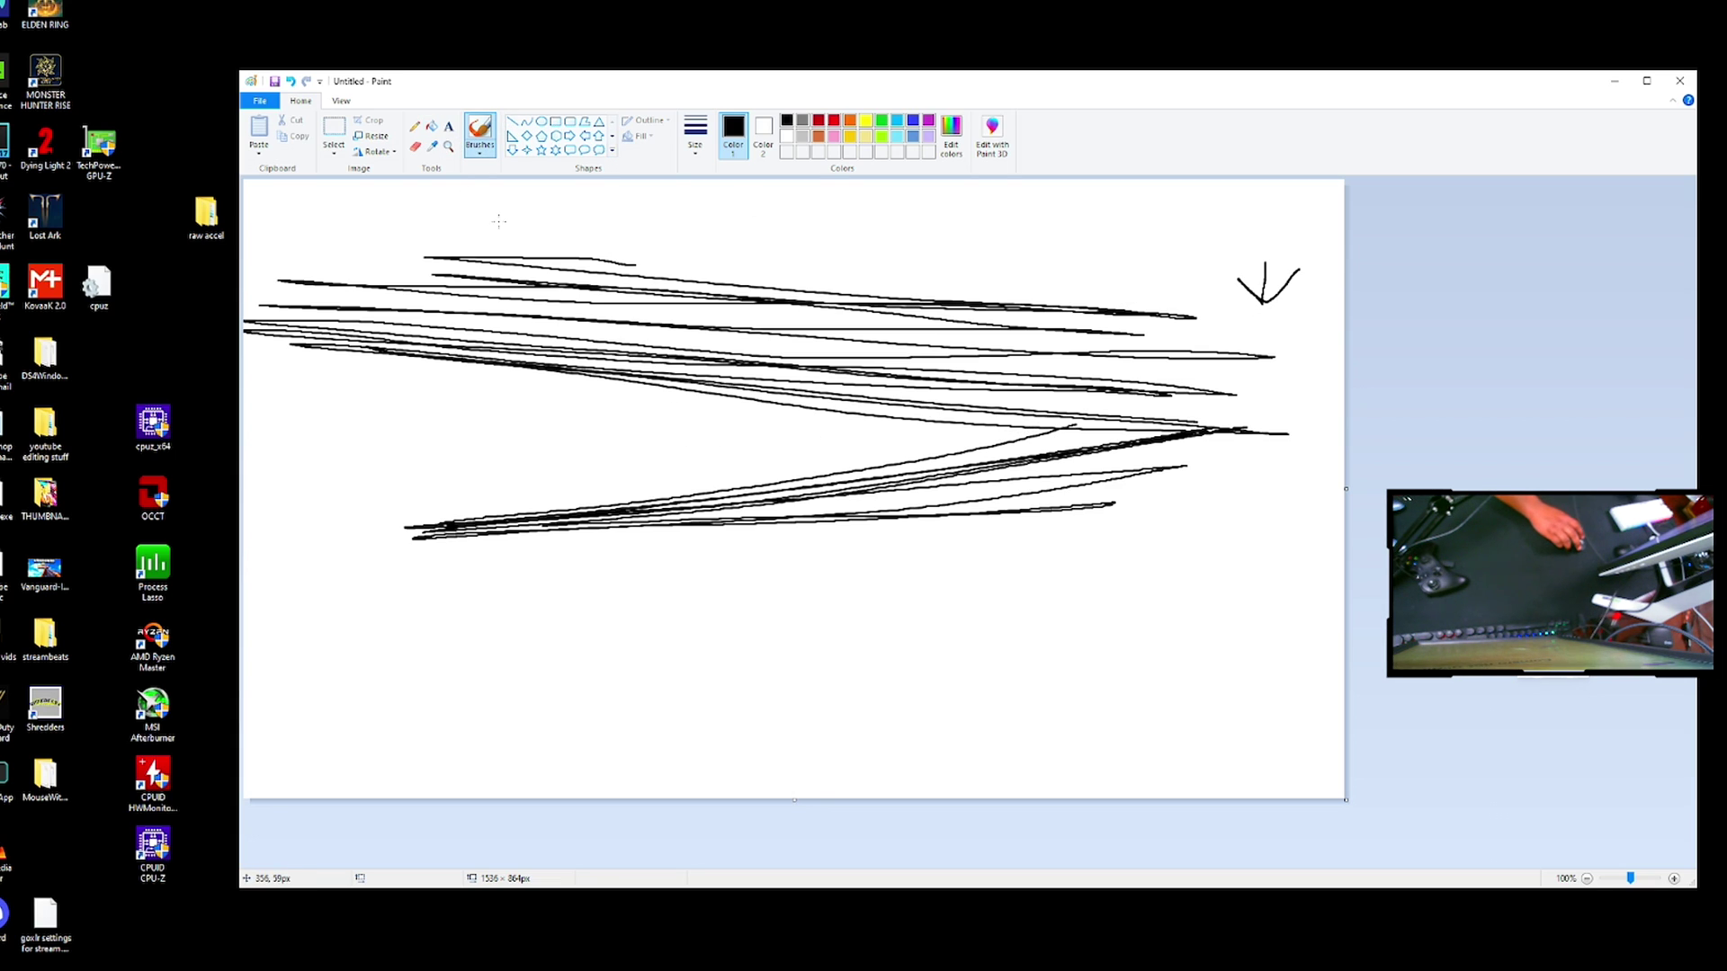
key(ctrl+z)
key(ctrl+z)
key(ctrl+z)
key(ctrl+z)
key(ctrl+z)
key(ctrl+z)
key(ctrl+z)
key(ctrl+z)
key(ctrl+z)
key(ctrl+z)
key(ctrl+z)
key(ctrl+z)
key(ctrl+z)
key(ctrl+z)
key(ctrl+z)
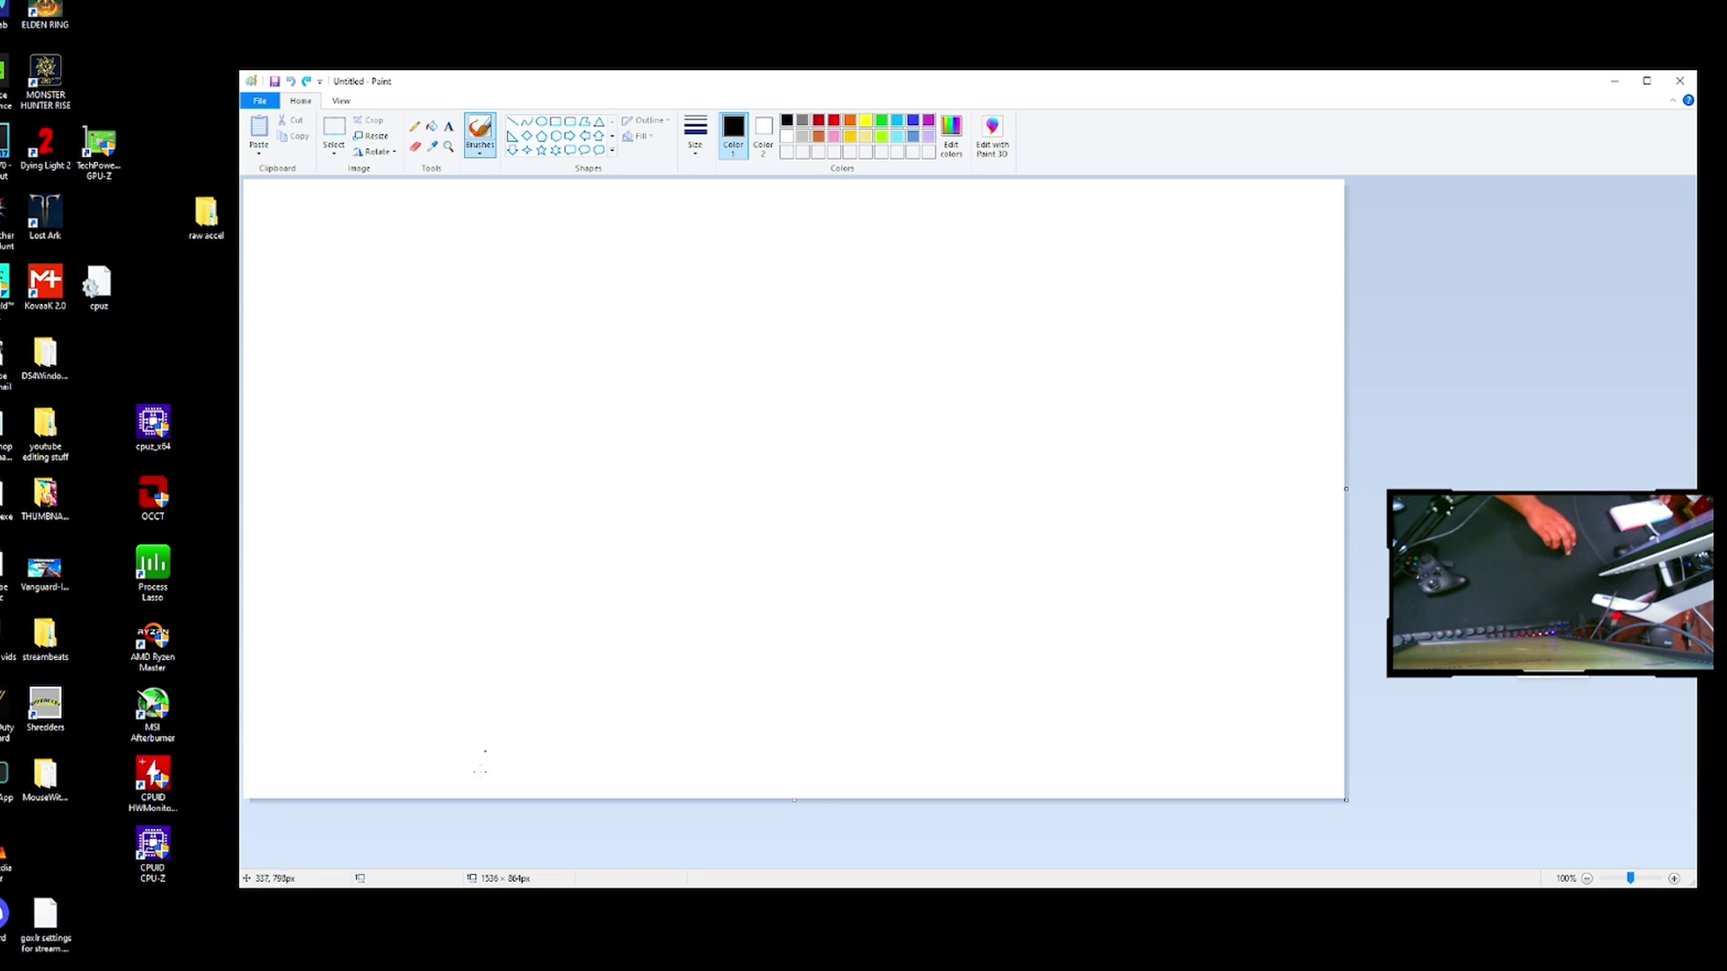
Apply a Rotation of -2 in Raw Accel, and brush back-and-forth horizontal swipes across the upper middle of the Paint canvas.
click(91, 145)
text(2)
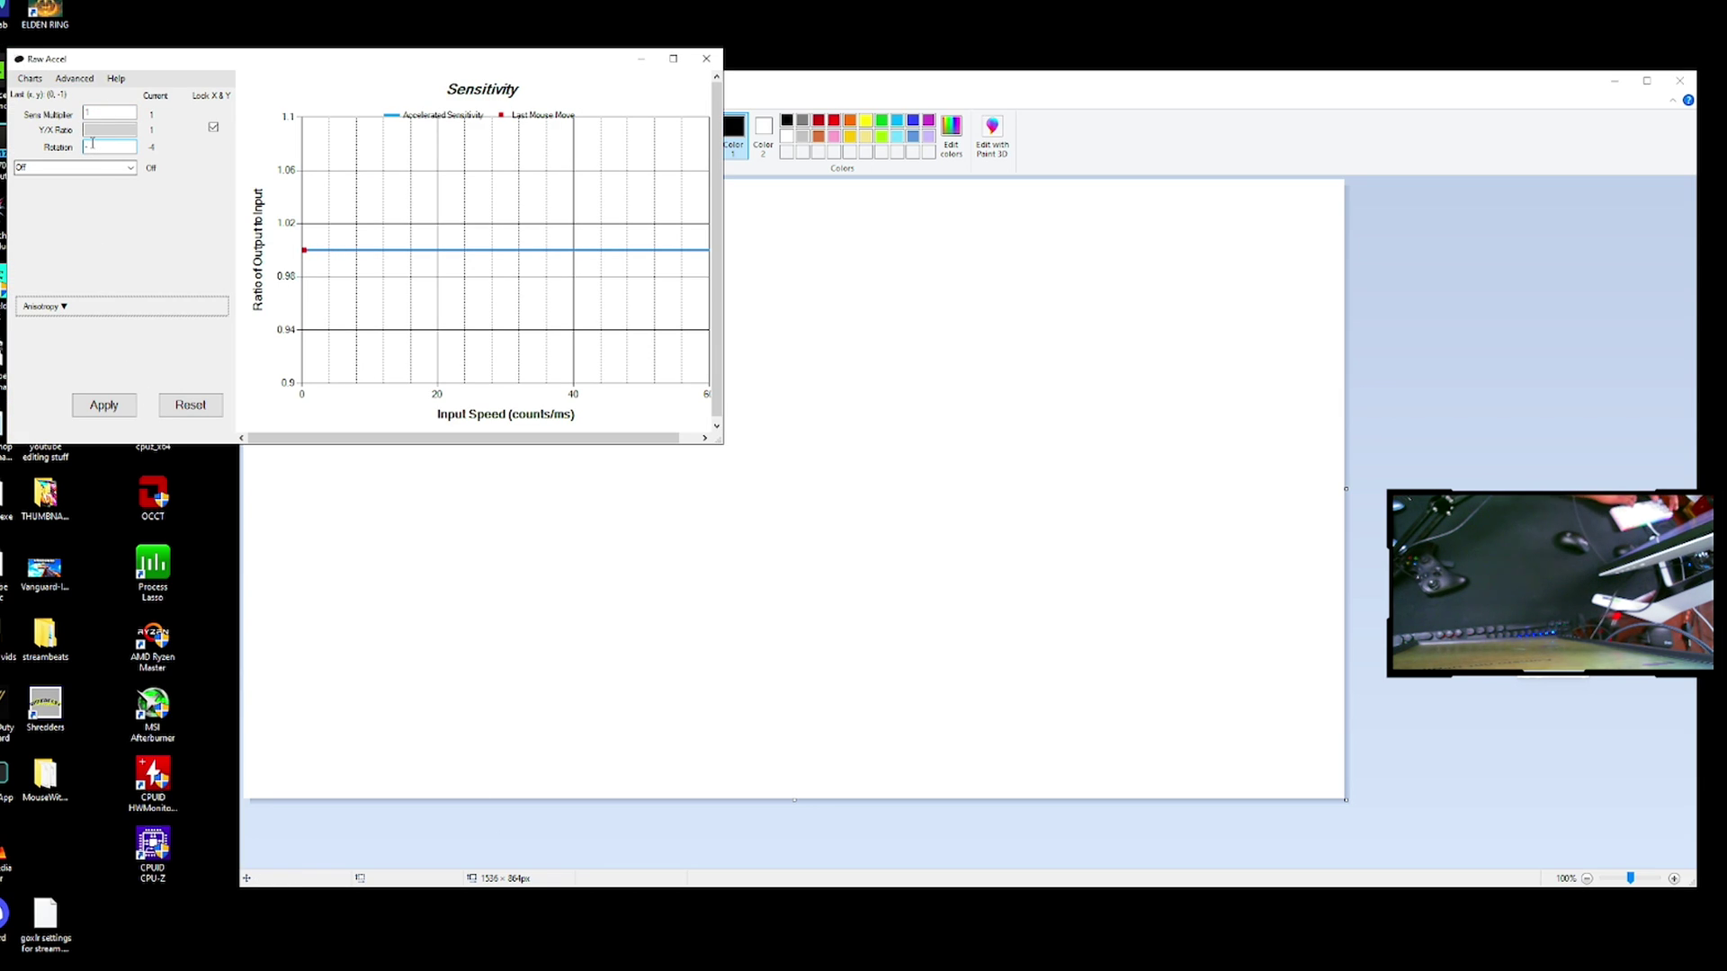
click(100, 406)
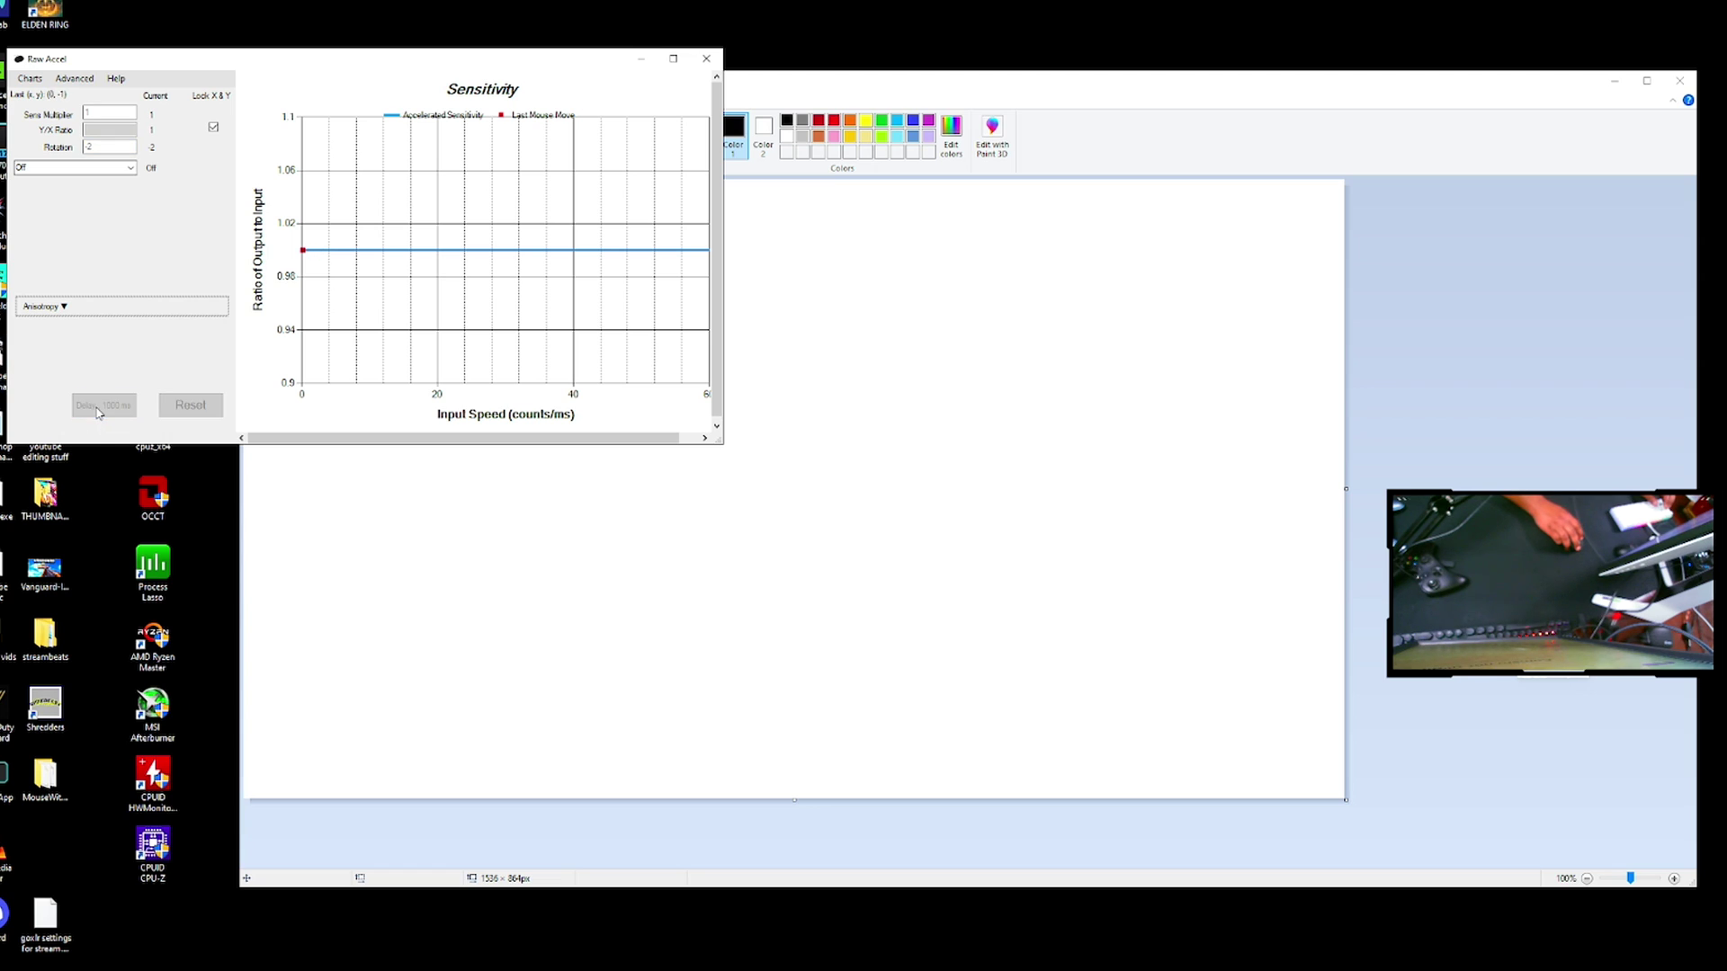
click(640, 58)
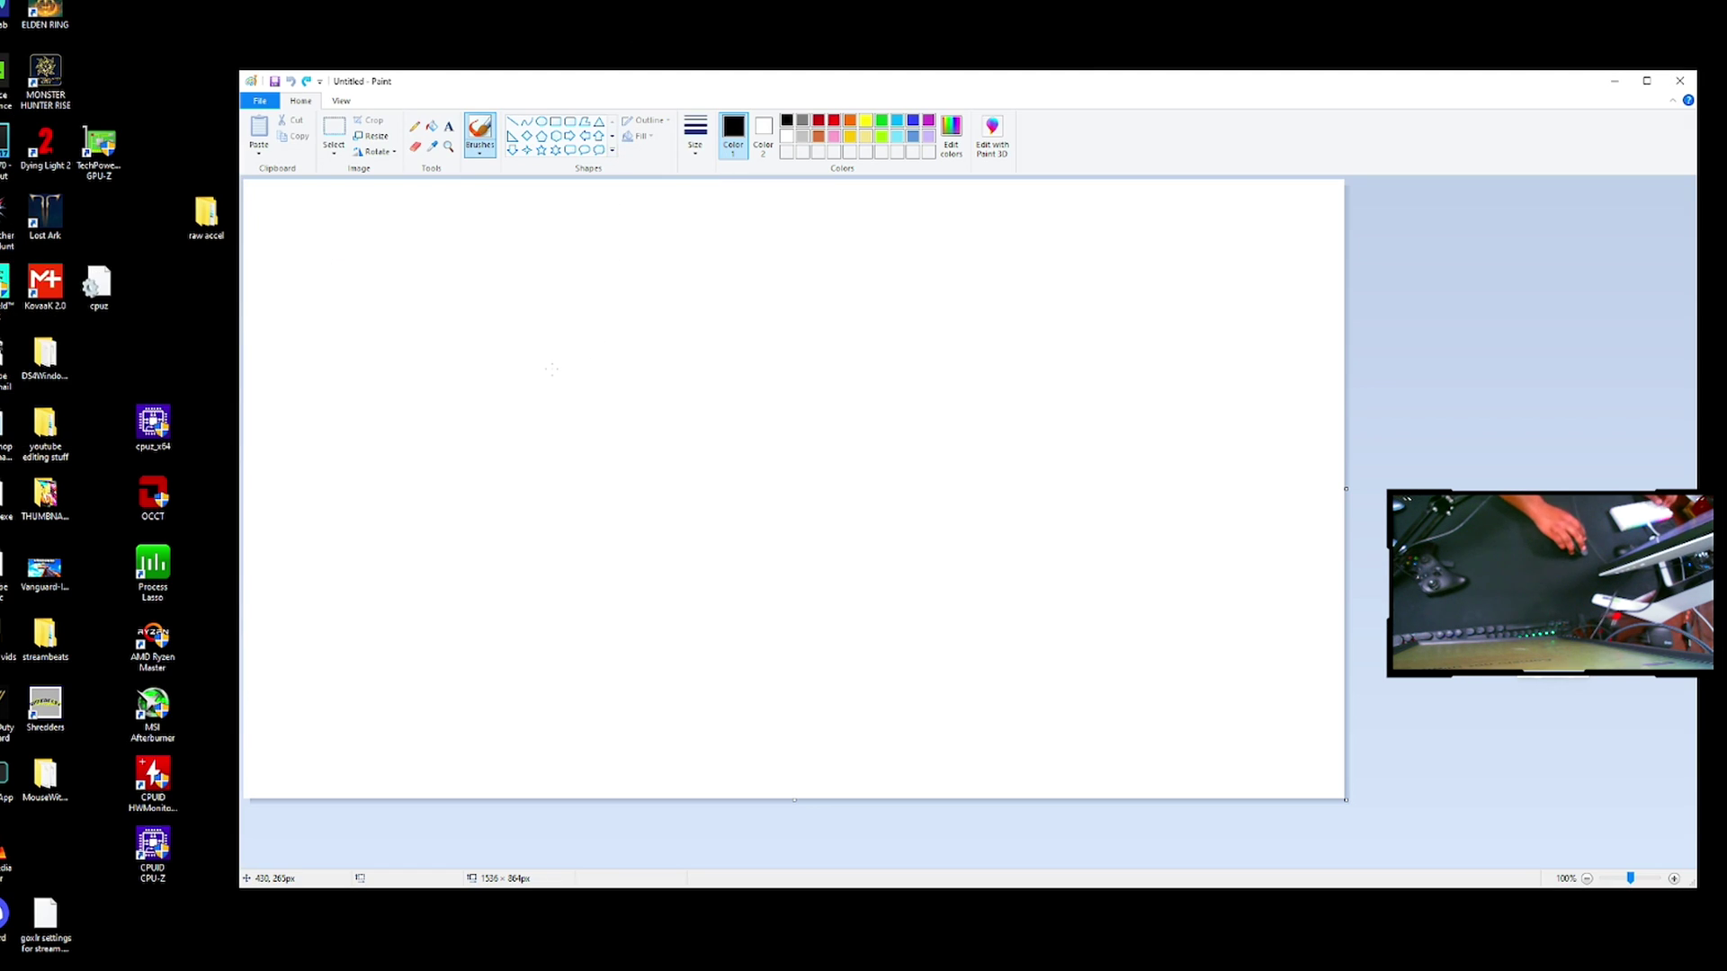
mouse_move(557, 367)
mouse_down()
mouse_move(990, 400)
mouse_move(1250, 378)
mouse_move(587, 403)
mouse_move(1344, 358)
mouse_move(316, 368)
mouse_move(1012, 391)
mouse_move(270, 386)
mouse_move(1200, 423)
mouse_move(298, 404)
mouse_move(819, 413)
mouse_up()
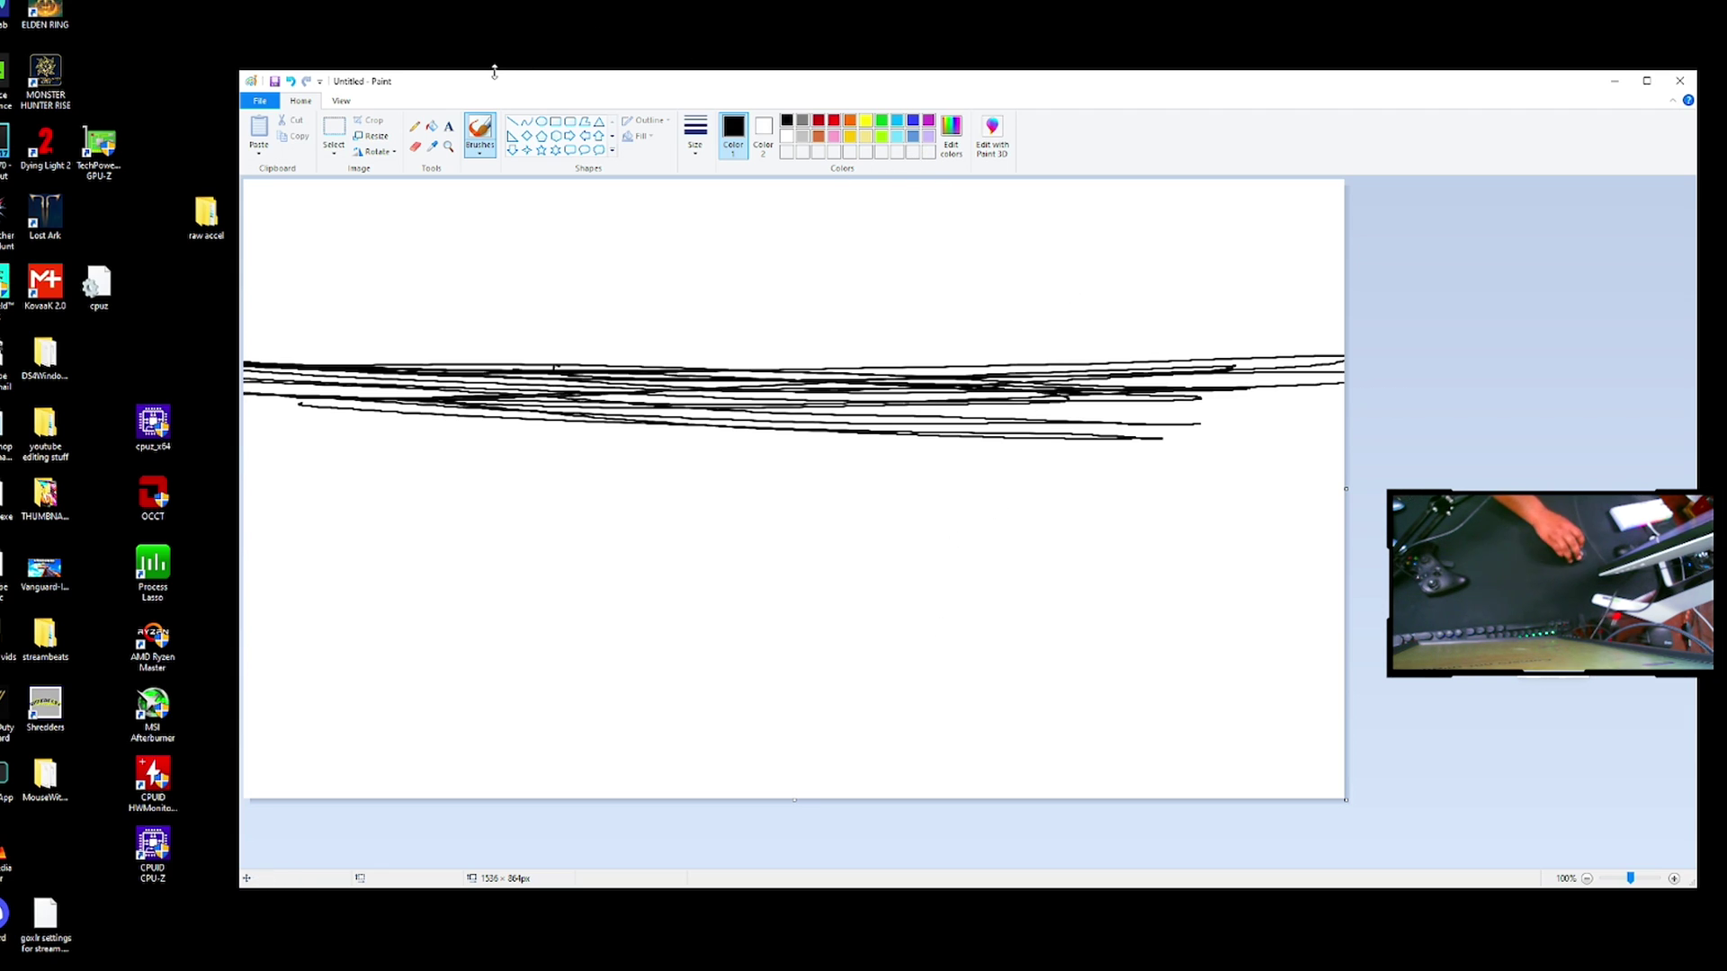
Switch to Raw Accel, set Rotation to -1.75, apply it, and minimize the window.
key(alt+Tab)
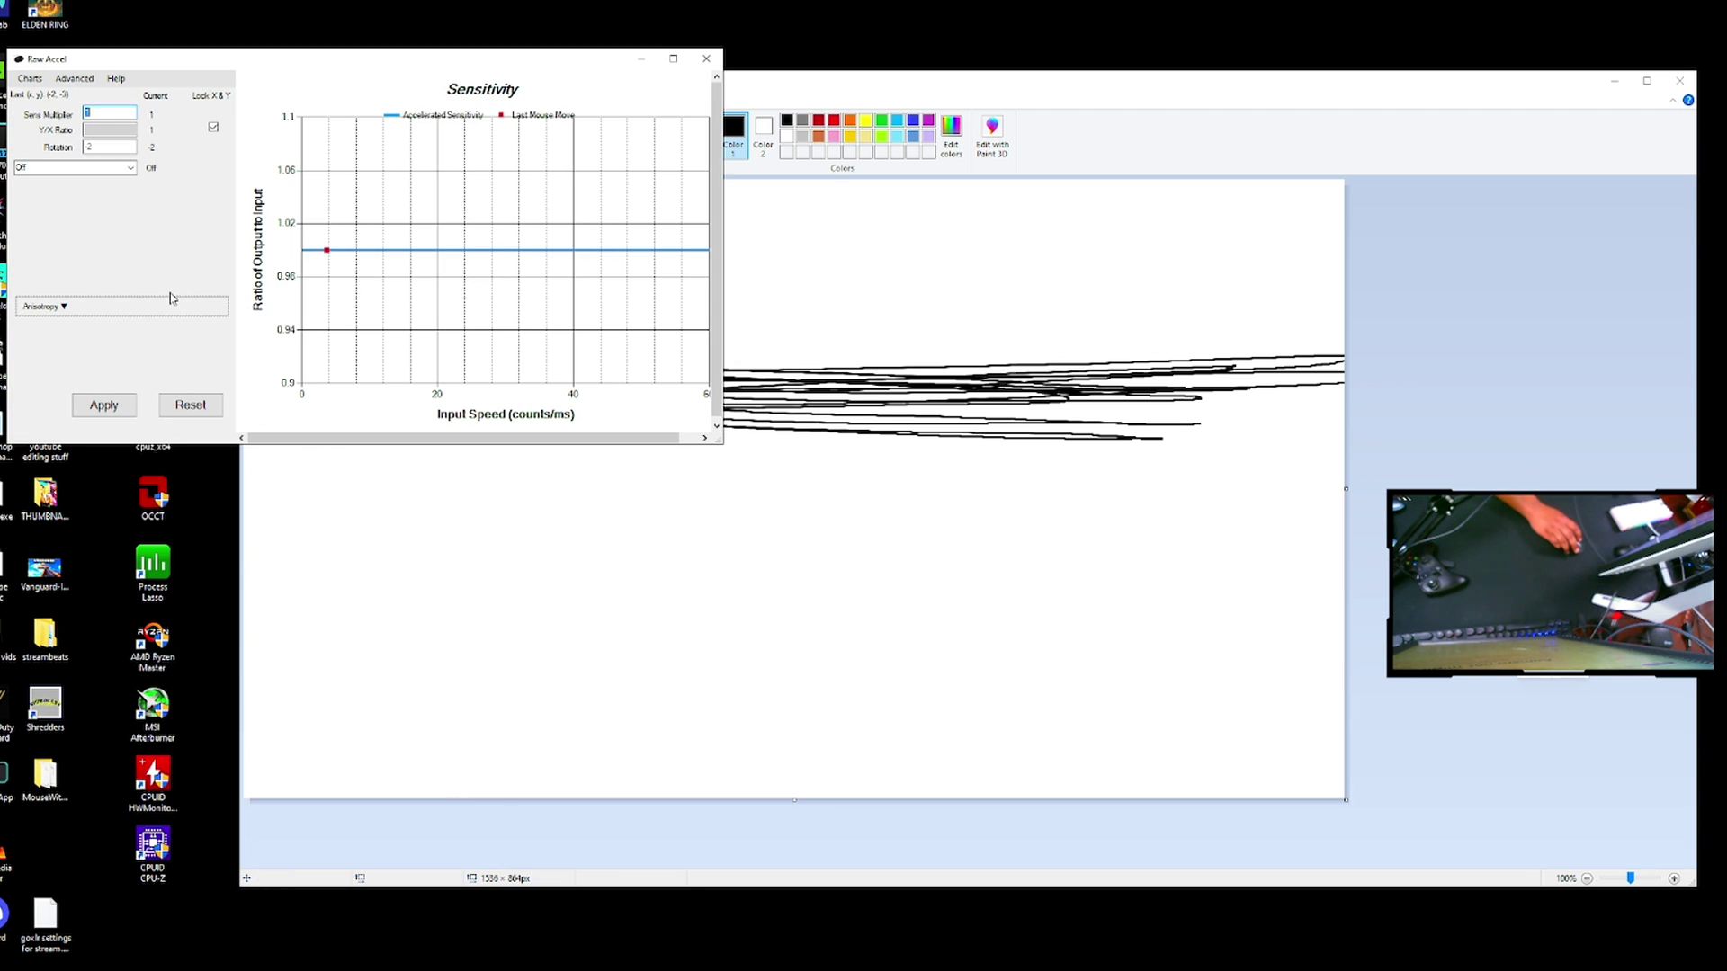
click(119, 146)
text(-1.75)
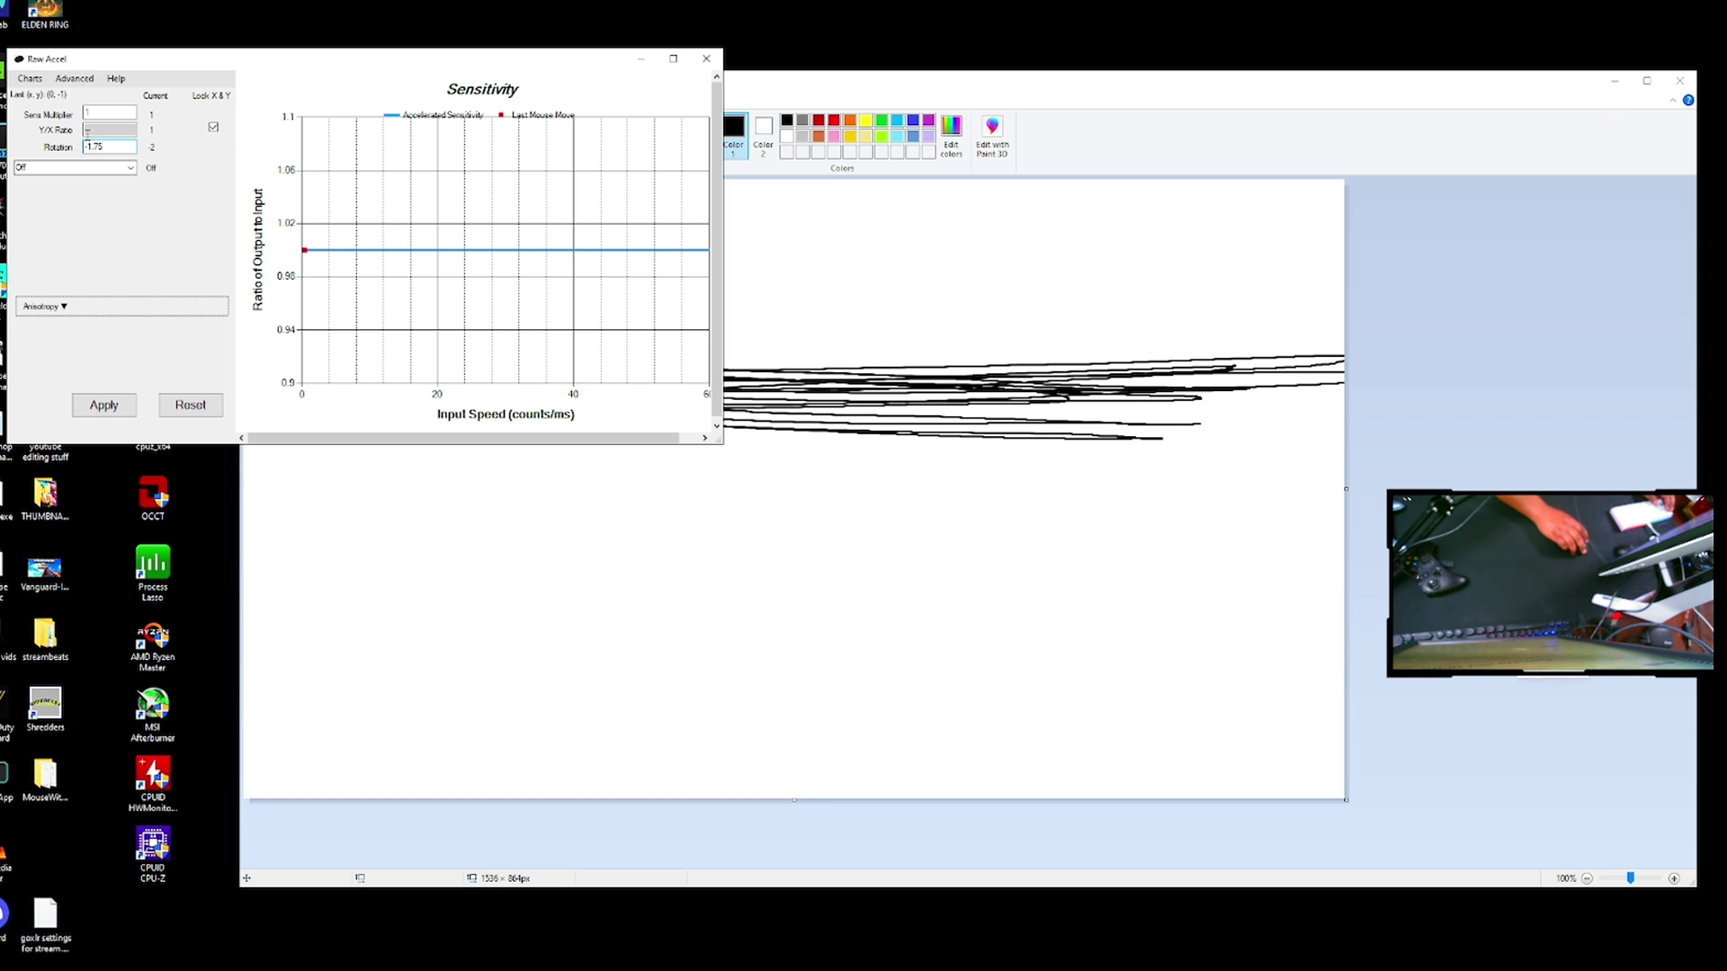
click(103, 405)
click(639, 60)
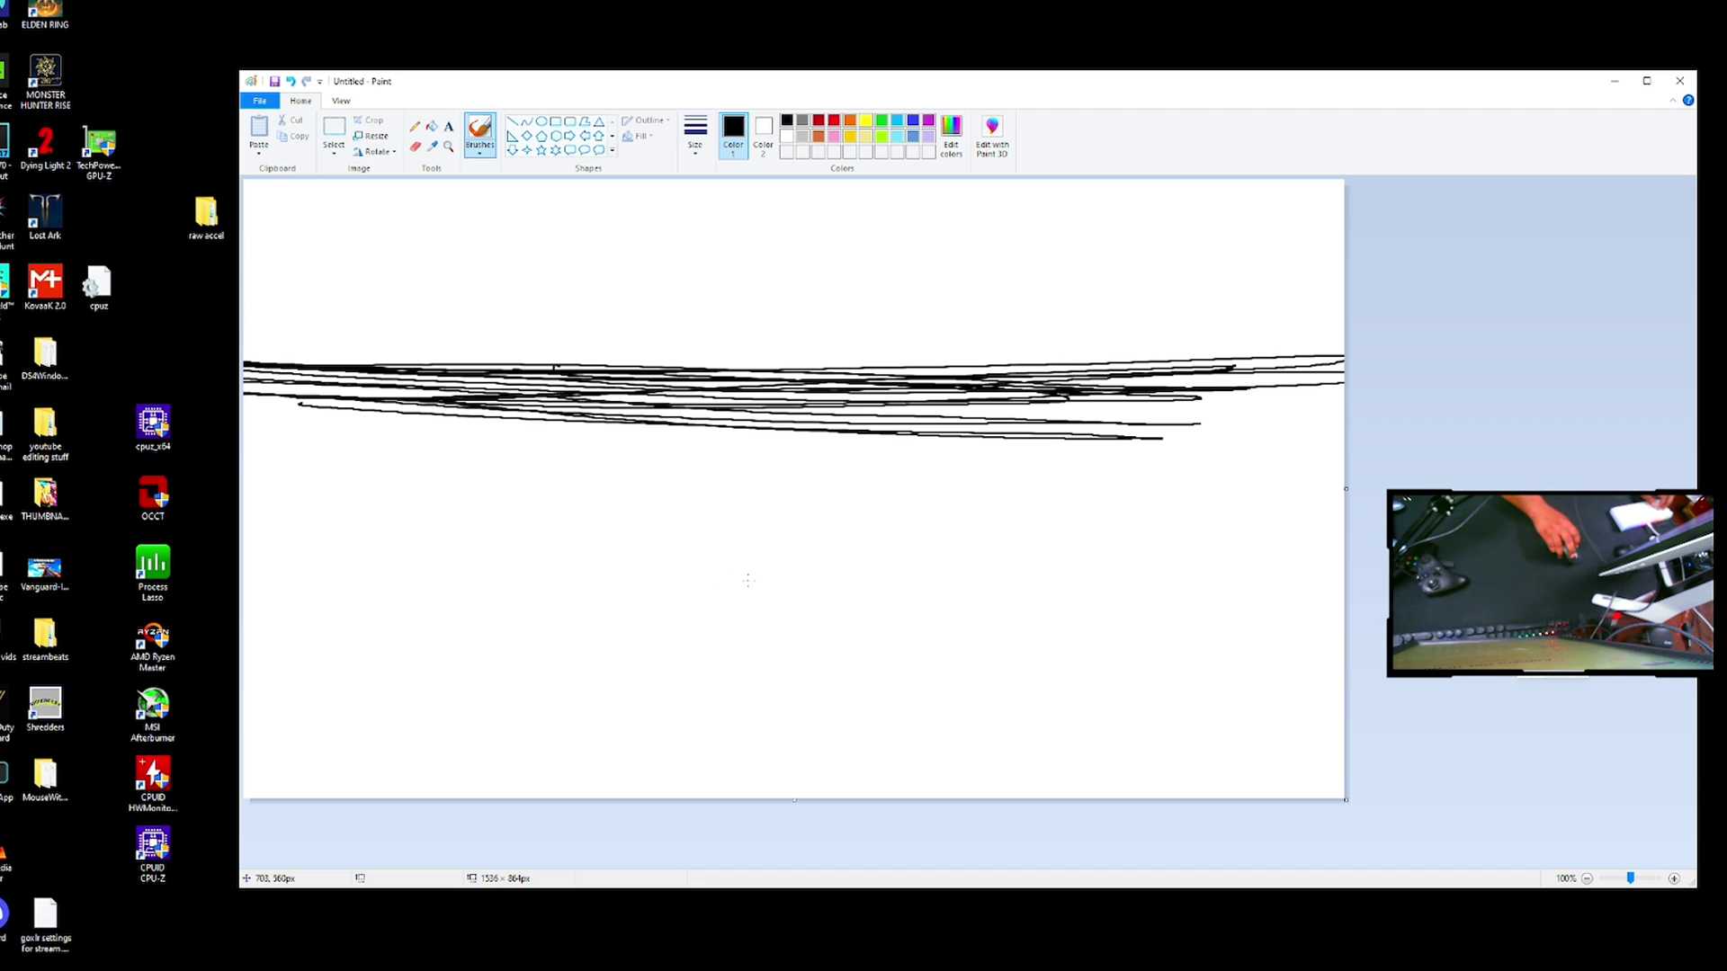
Brush two successive sets of horizontal swipes across the canvas's lower half, undoing each, and undo the upper swipes.
mouse_move(601, 562)
mouse_down()
mouse_move(1090, 611)
mouse_move(397, 580)
mouse_move(1142, 632)
mouse_move(364, 601)
mouse_move(1268, 617)
mouse_move(387, 616)
mouse_move(1169, 643)
mouse_move(369, 650)
mouse_move(1135, 639)
mouse_move(382, 646)
mouse_move(1322, 666)
mouse_move(441, 651)
mouse_move(1151, 676)
mouse_up()
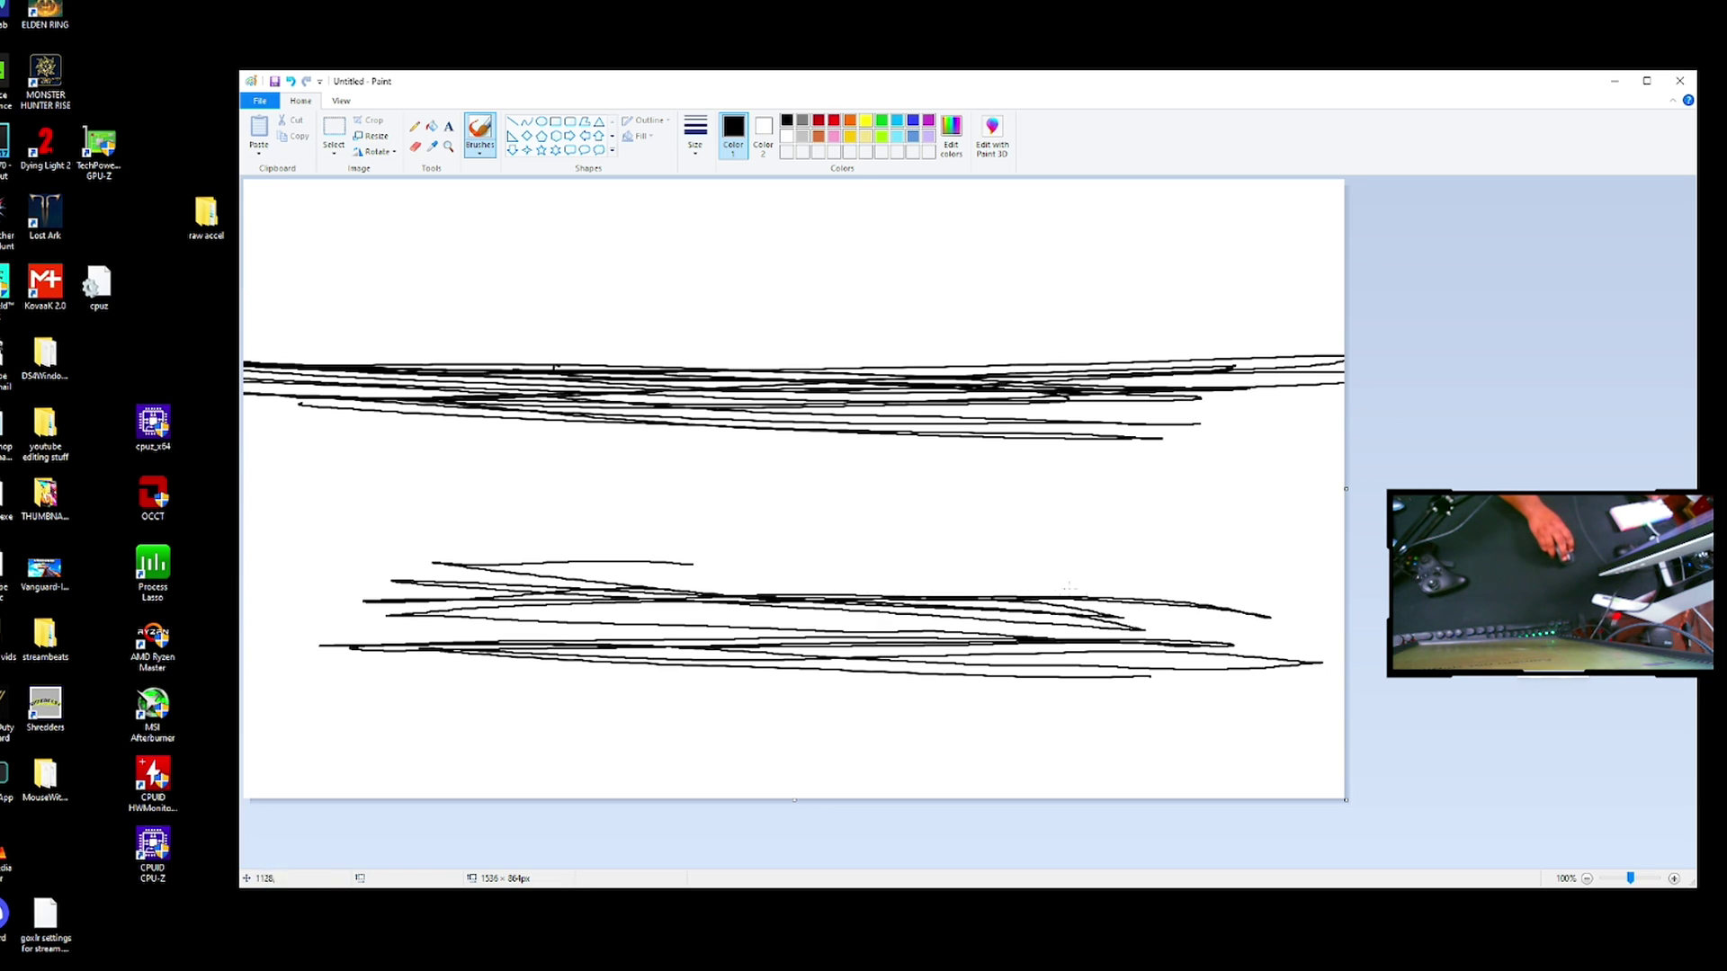
key(ctrl+z)
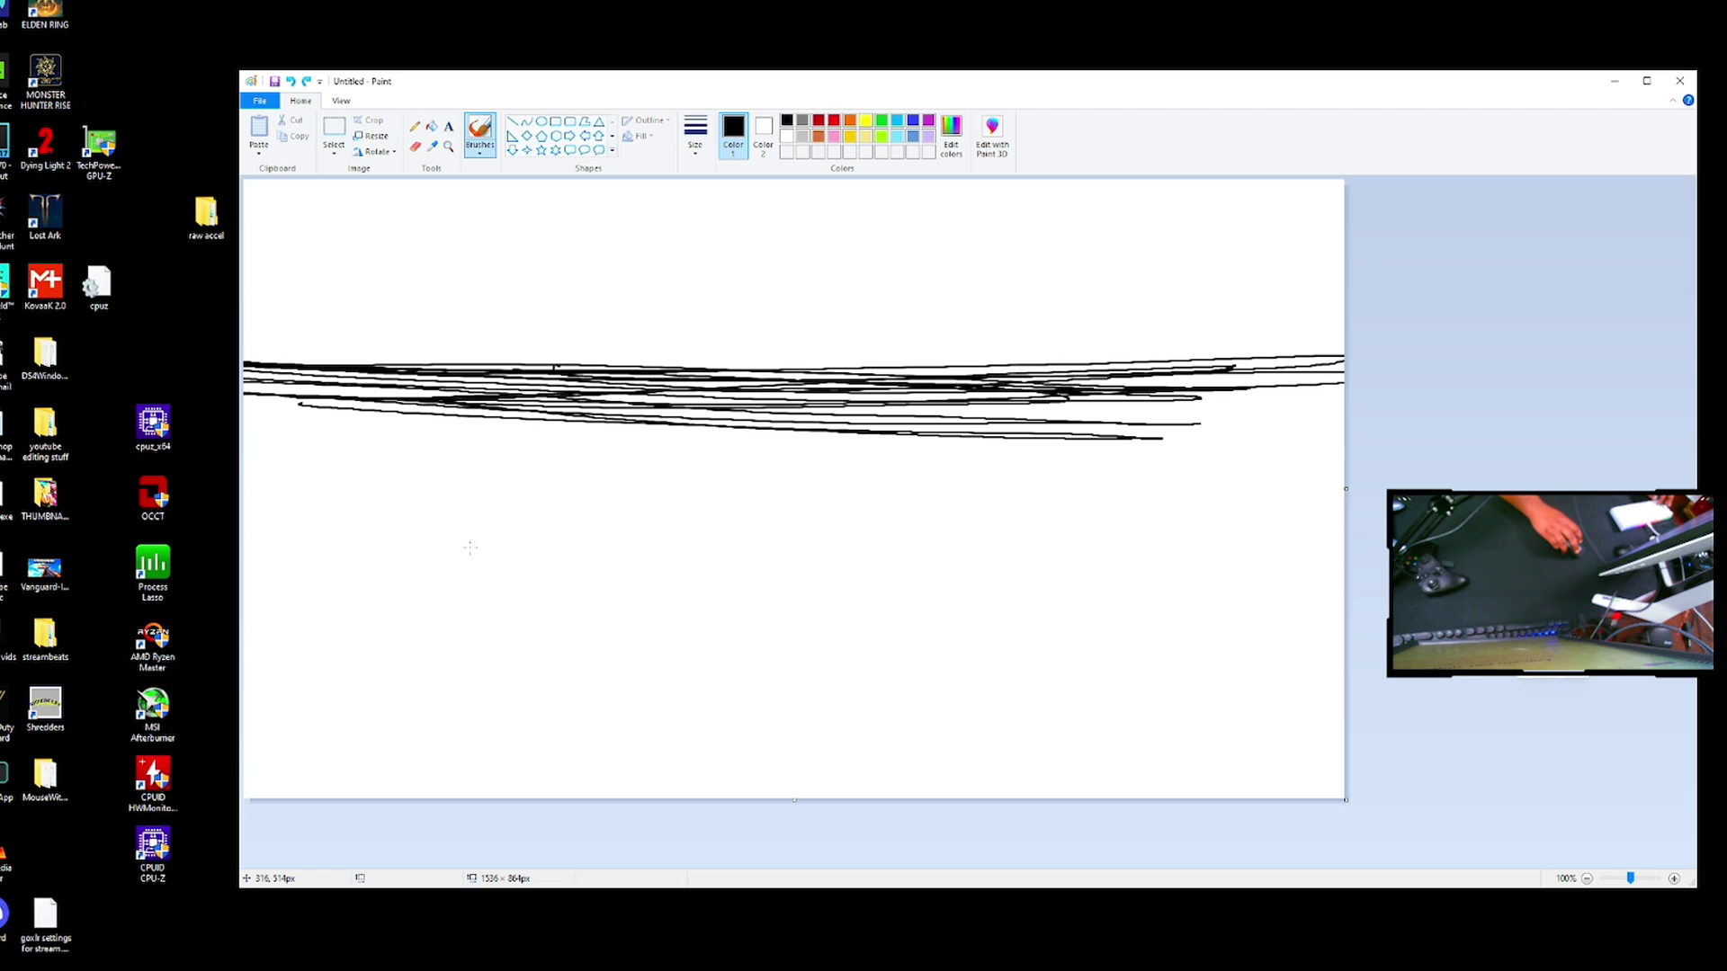
mouse_move(533, 565)
mouse_down()
mouse_move(1179, 597)
mouse_move(378, 602)
mouse_move(1310, 636)
mouse_move(1169, 667)
mouse_up()
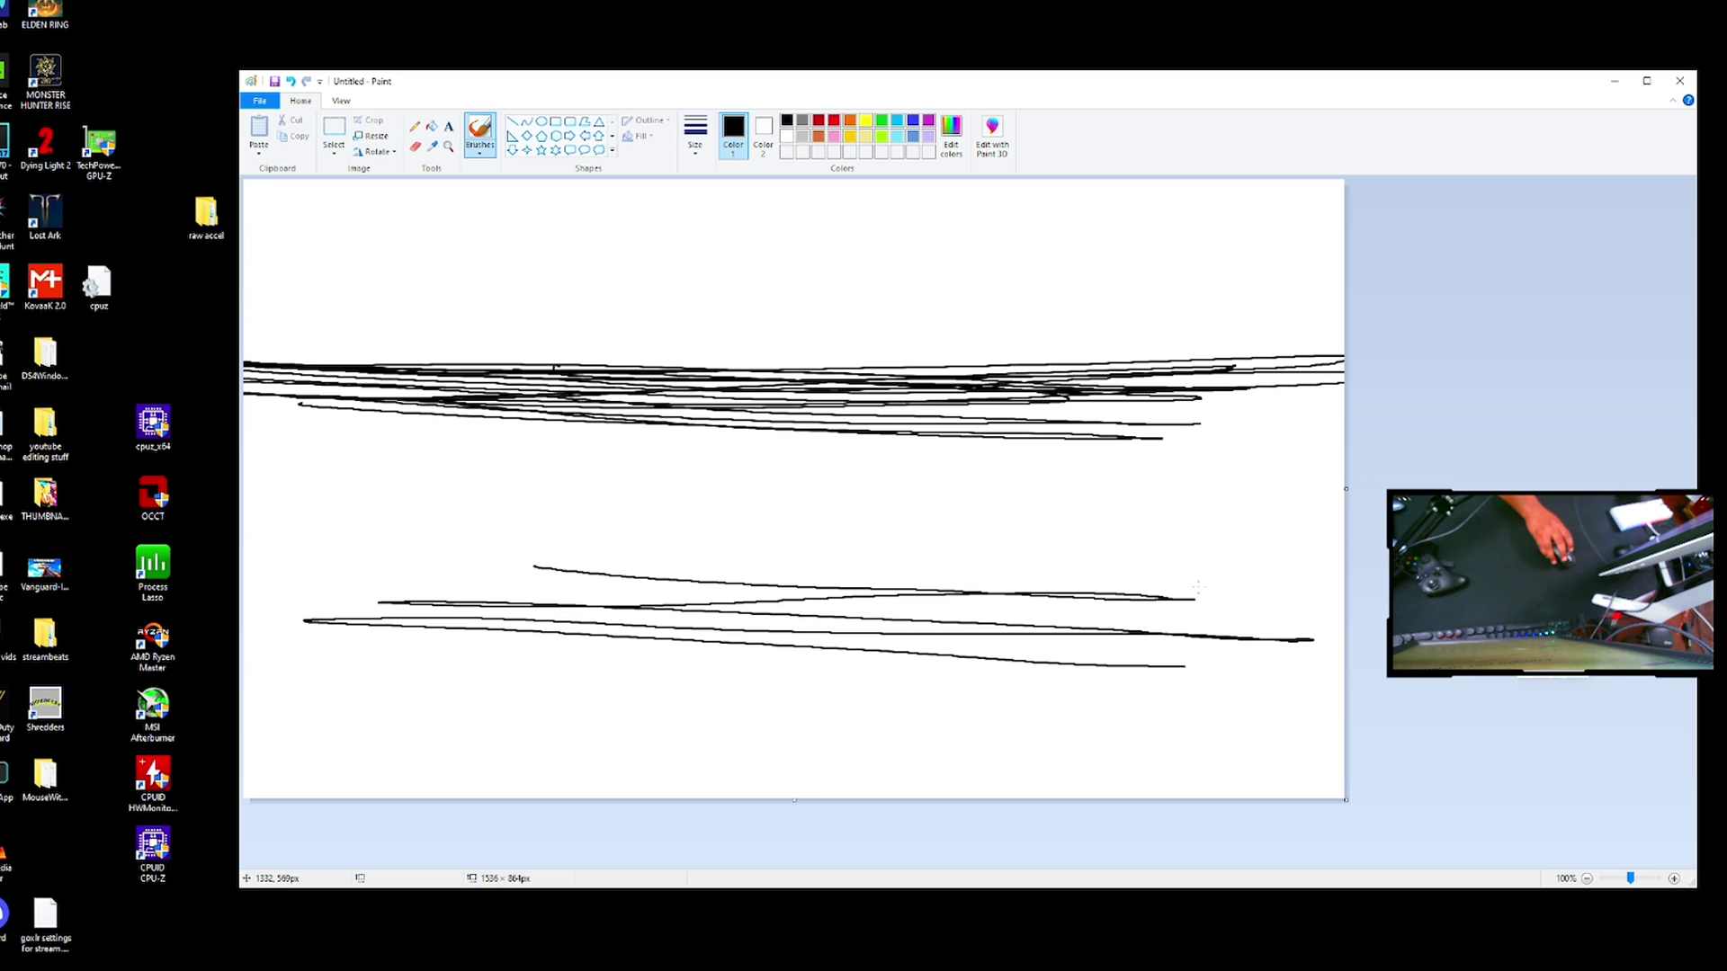
key(ctrl+z)
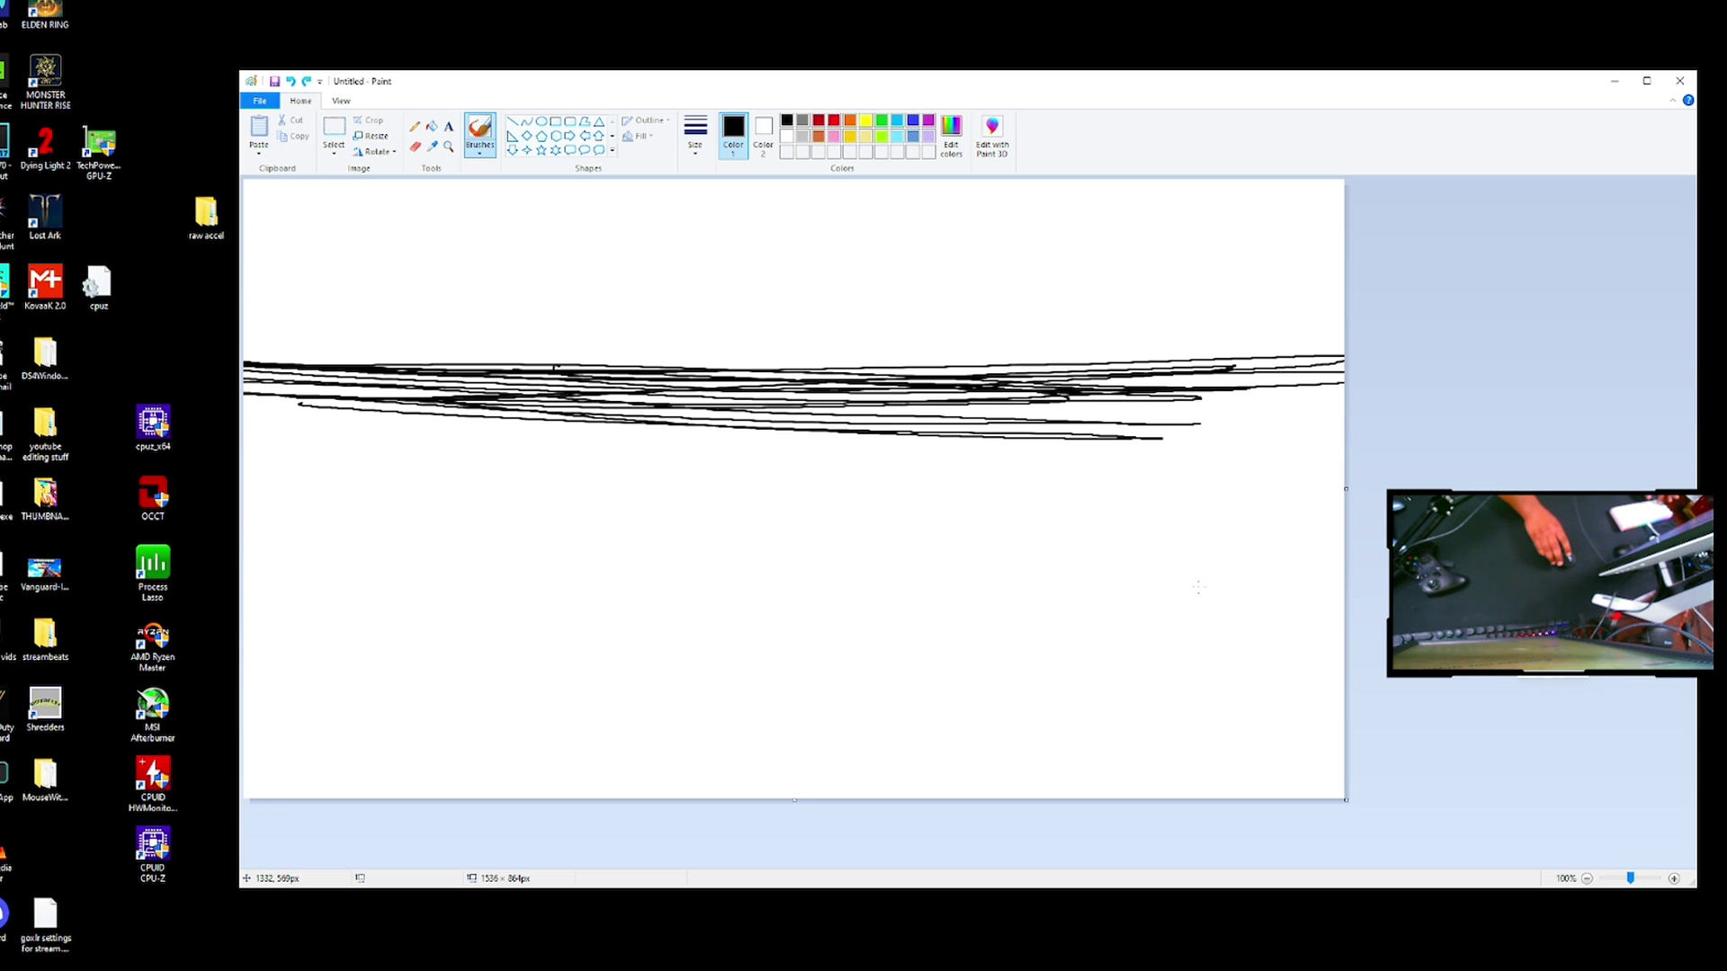
key(ctrl+z)
Switch to Raw Accel, set Rotation to -1.7, apply it, and minimize the window.
key(alt+Tab)
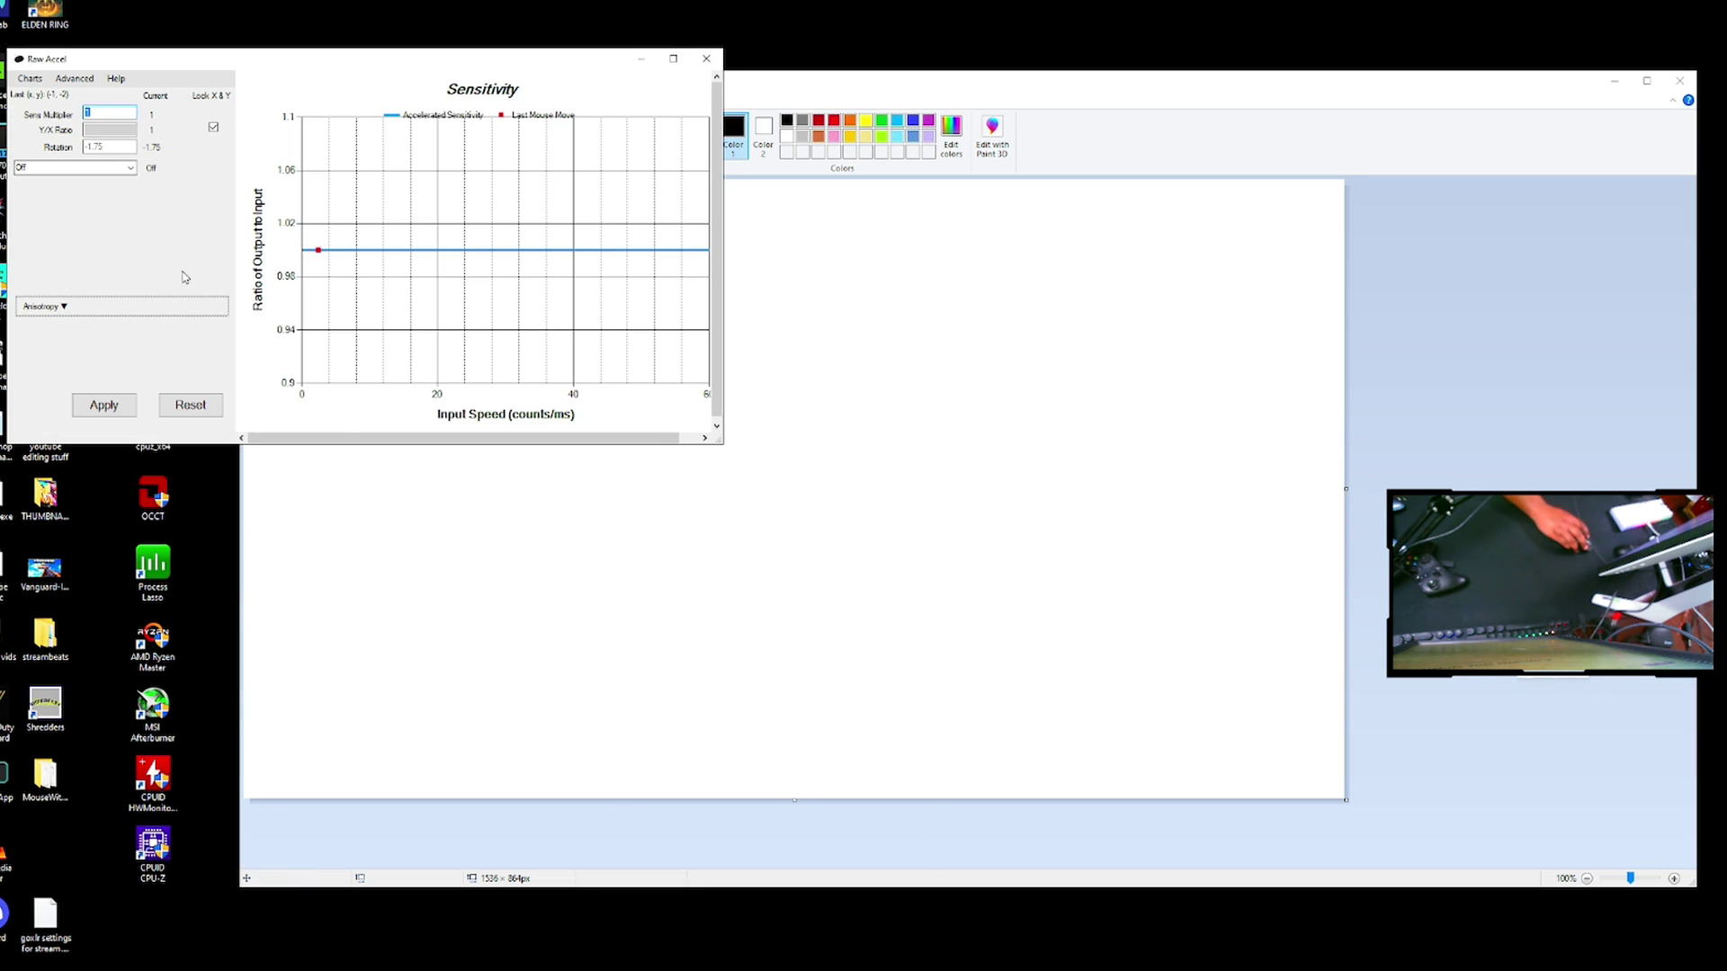
click(118, 147)
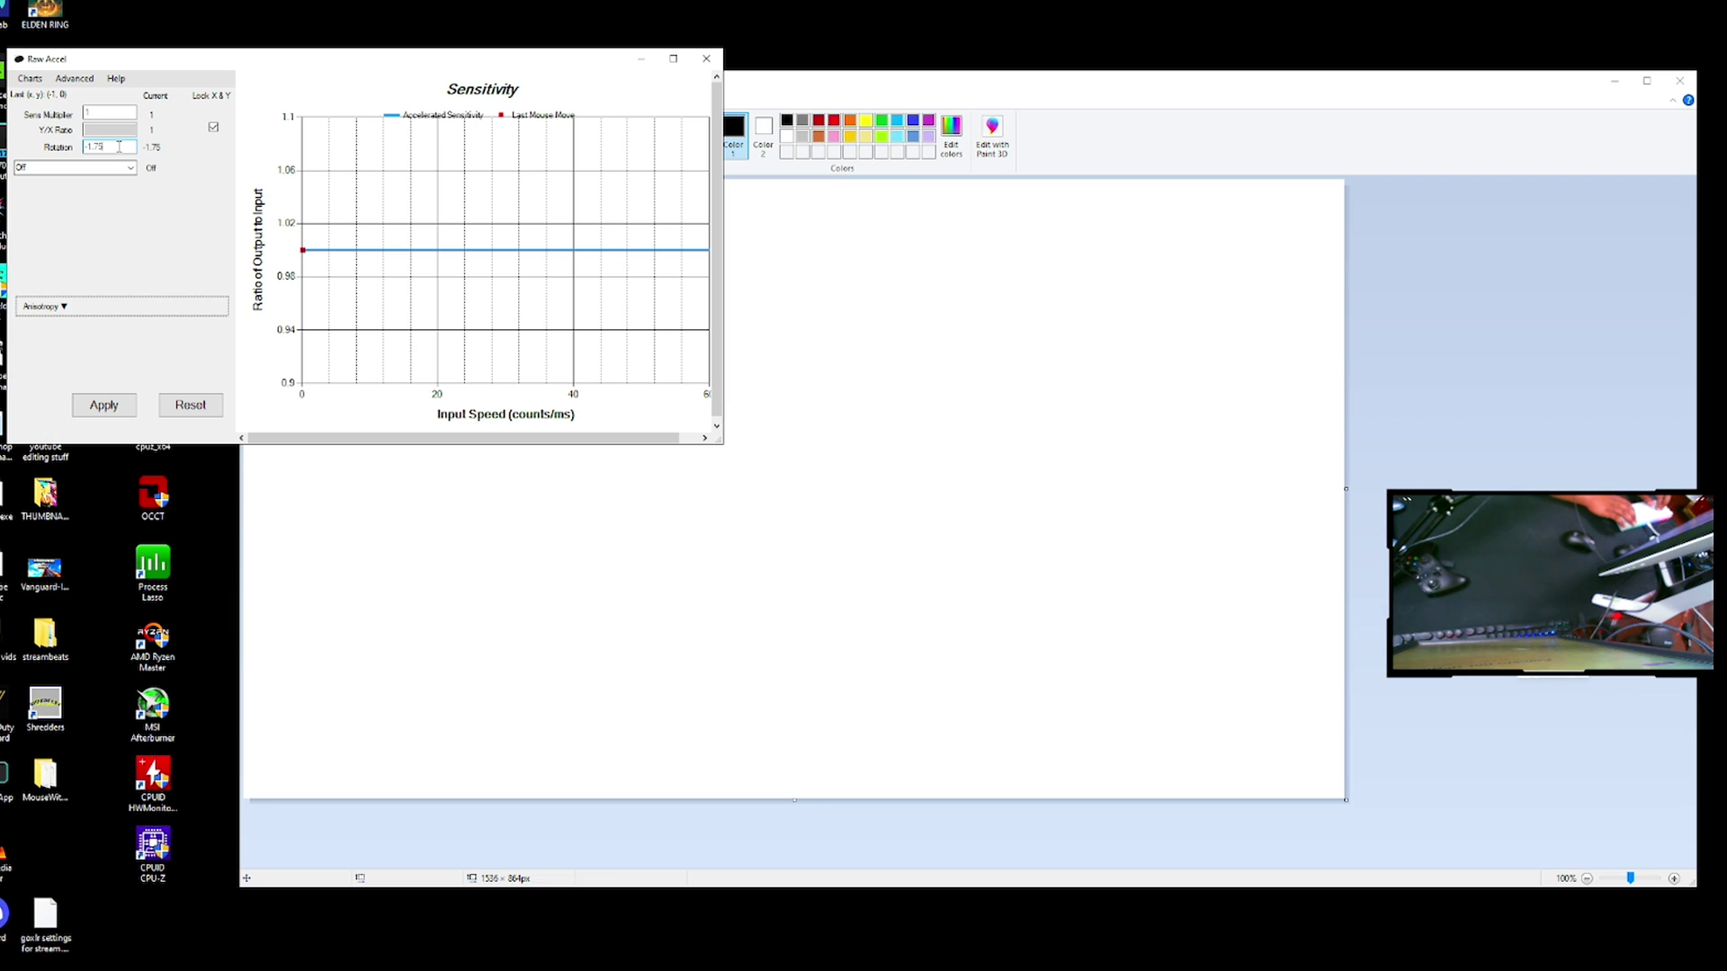
key(BackSpace)
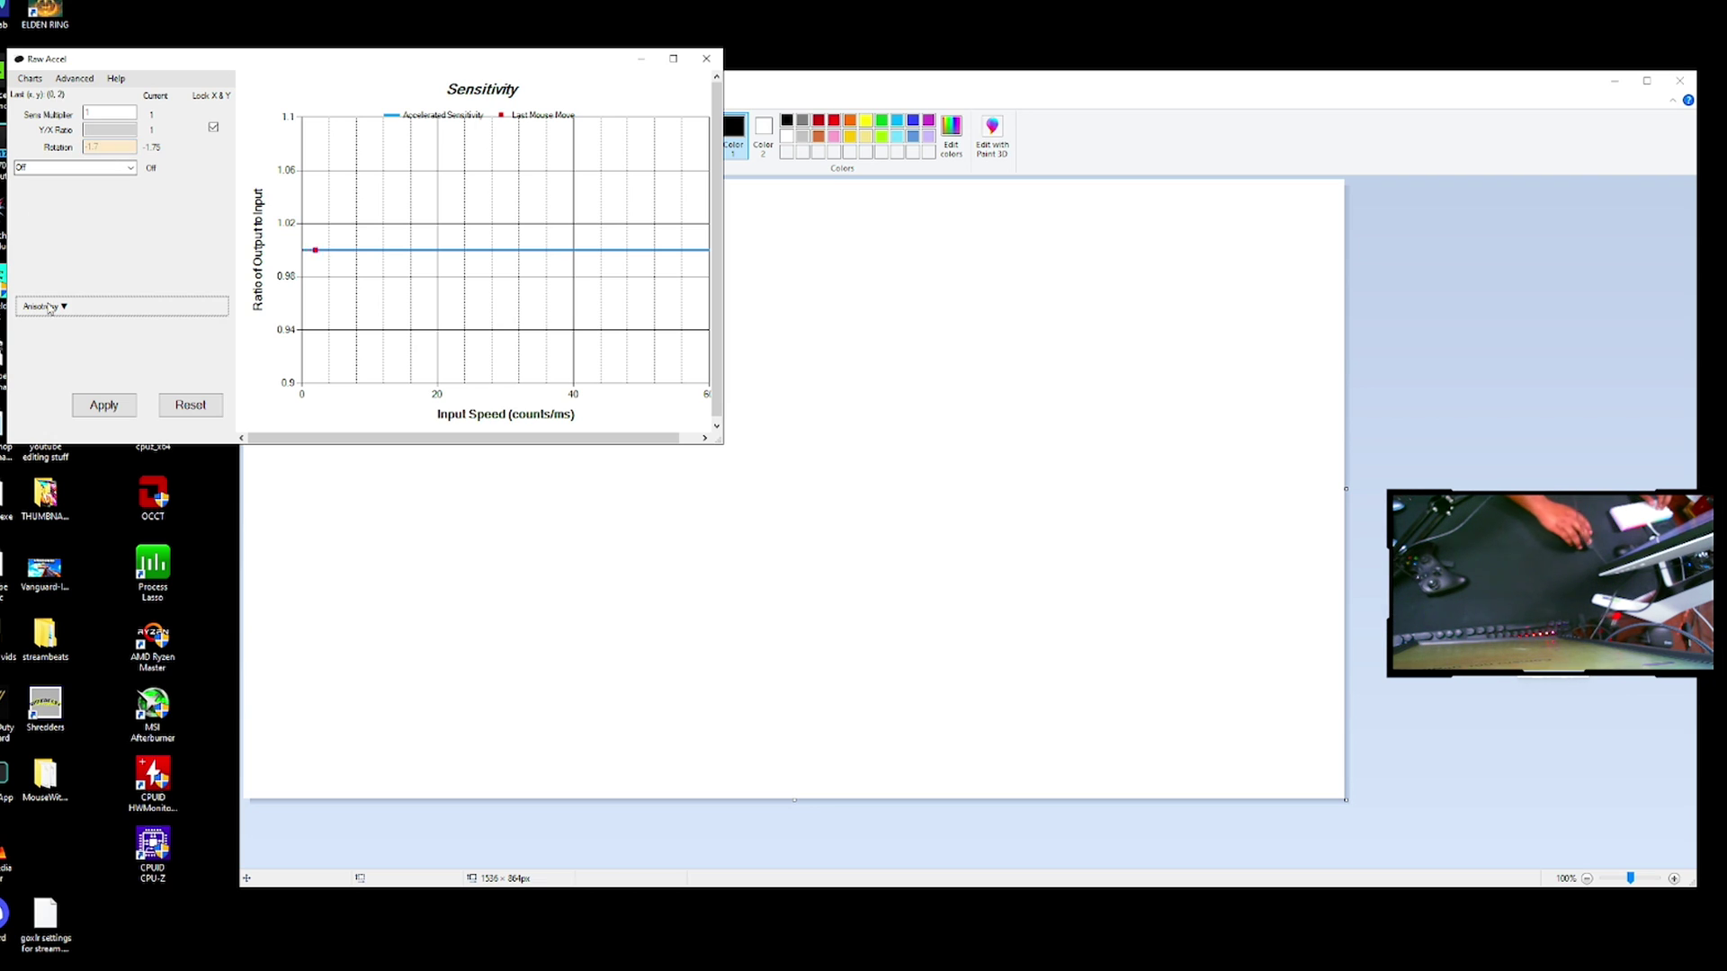
click(103, 404)
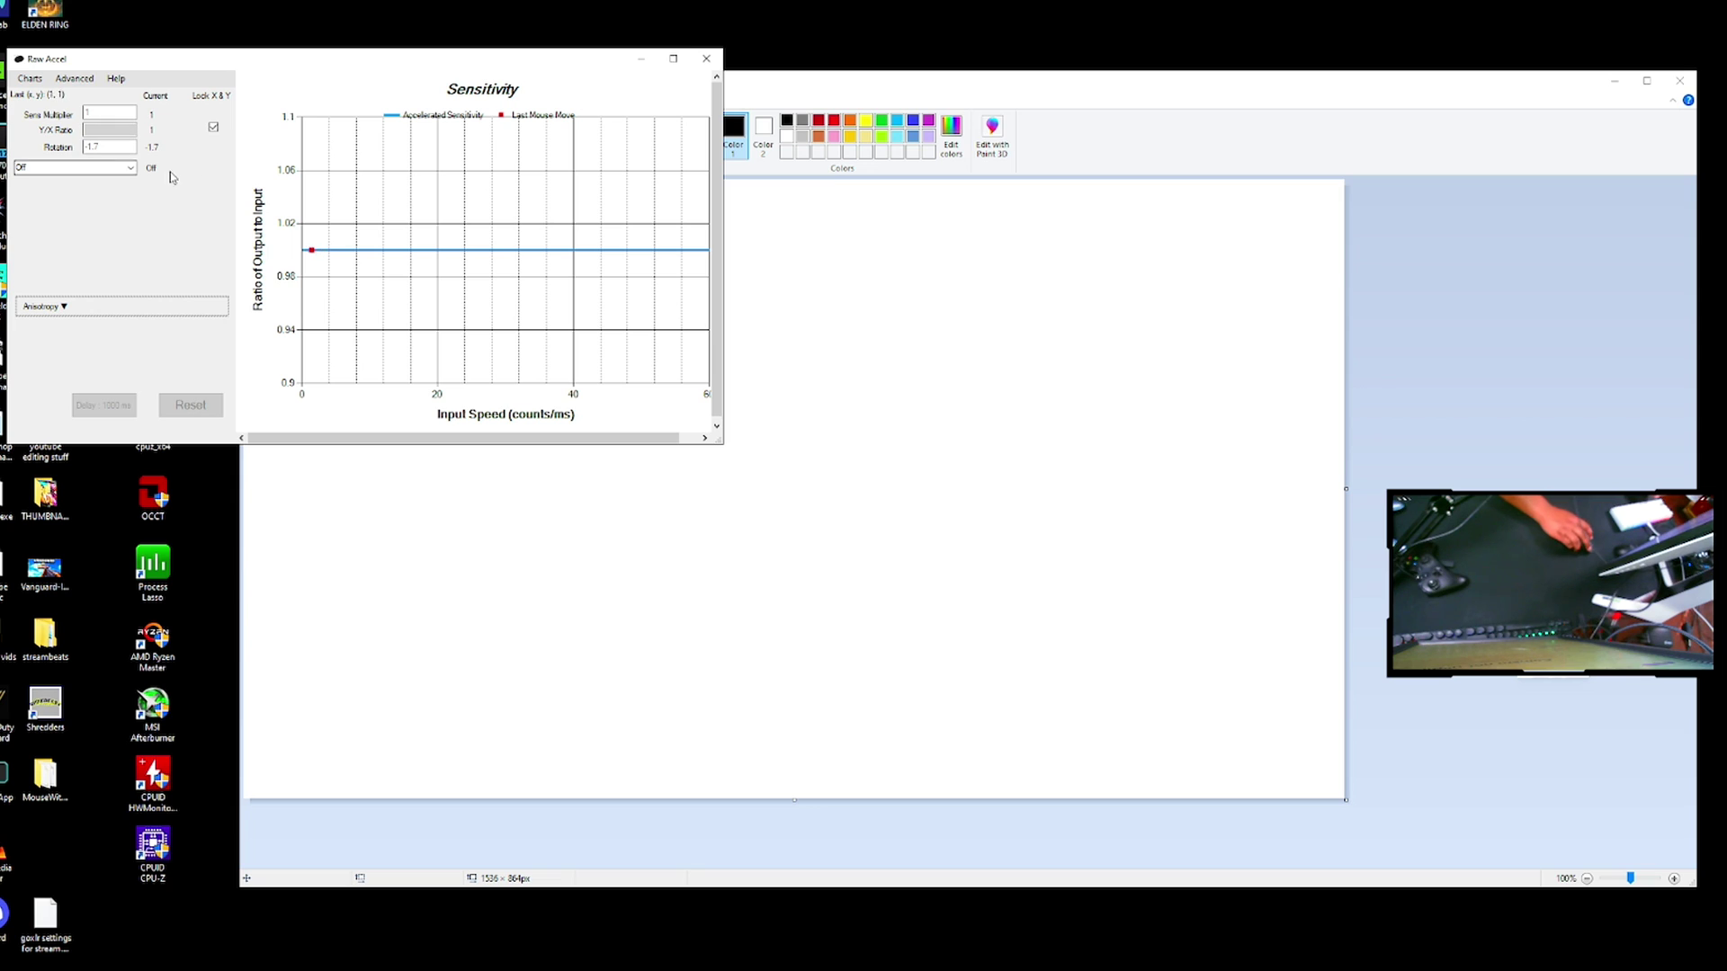
click(642, 58)
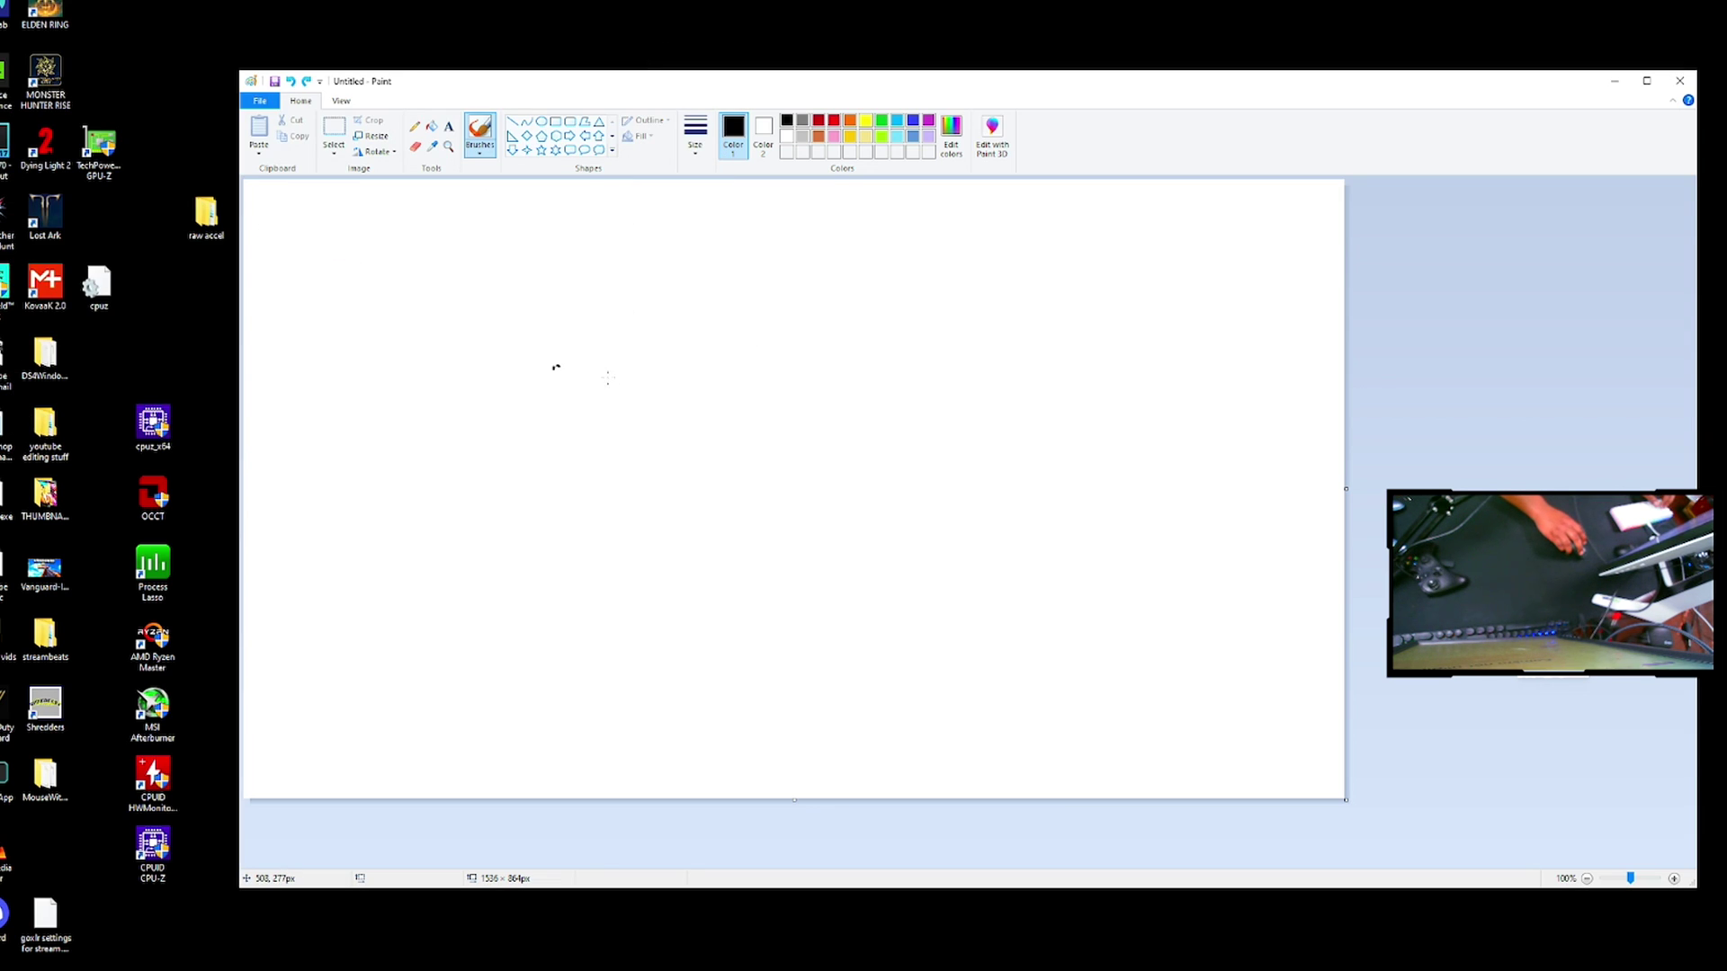
Undo the leftover brush mark and brush a long set of back-and-forth horizontal swipes across the middle of the canvas.
key(ctrl+z)
mouse_move(436, 360)
mouse_down()
mouse_move(1015, 390)
mouse_move(1295, 425)
mouse_move(315, 393)
mouse_move(1346, 473)
mouse_move(241, 418)
mouse_move(1346, 460)
mouse_move(863, 455)
mouse_move(464, 484)
mouse_move(1346, 539)
mouse_move(243, 485)
mouse_move(1346, 511)
mouse_move(1346, 537)
mouse_move(1311, 547)
mouse_up()
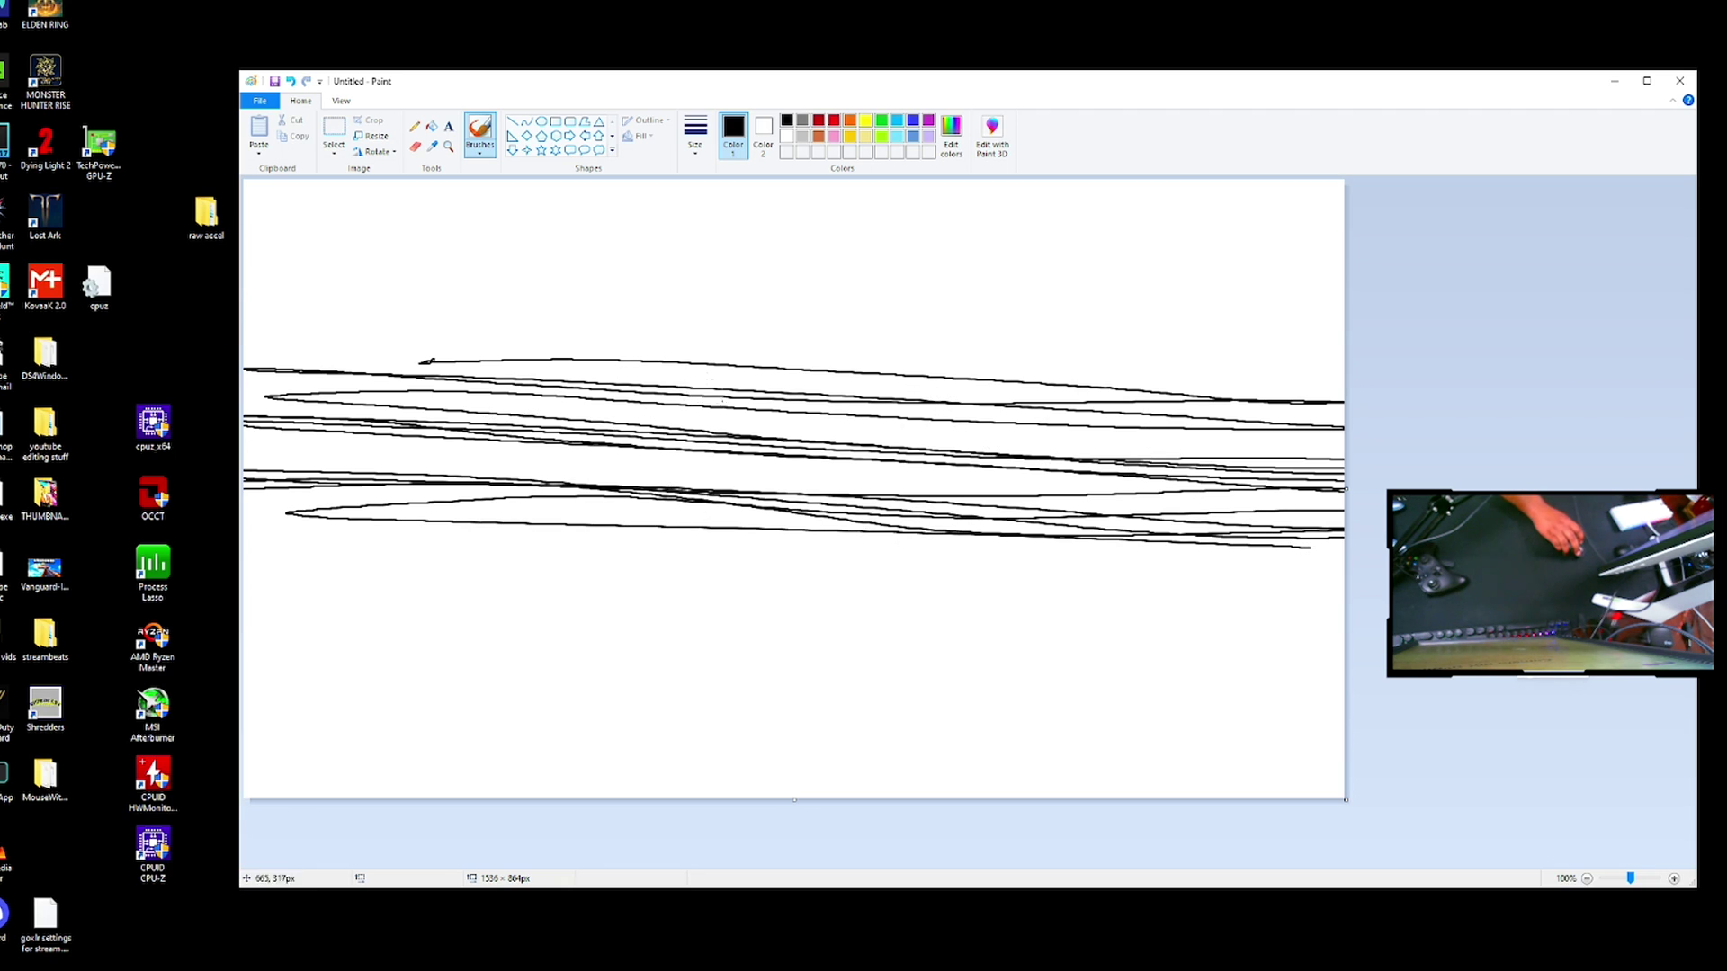
Switch to Raw Accel, set Rotation to -1.5, apply it, and minimize the window.
key(alt+Tab)
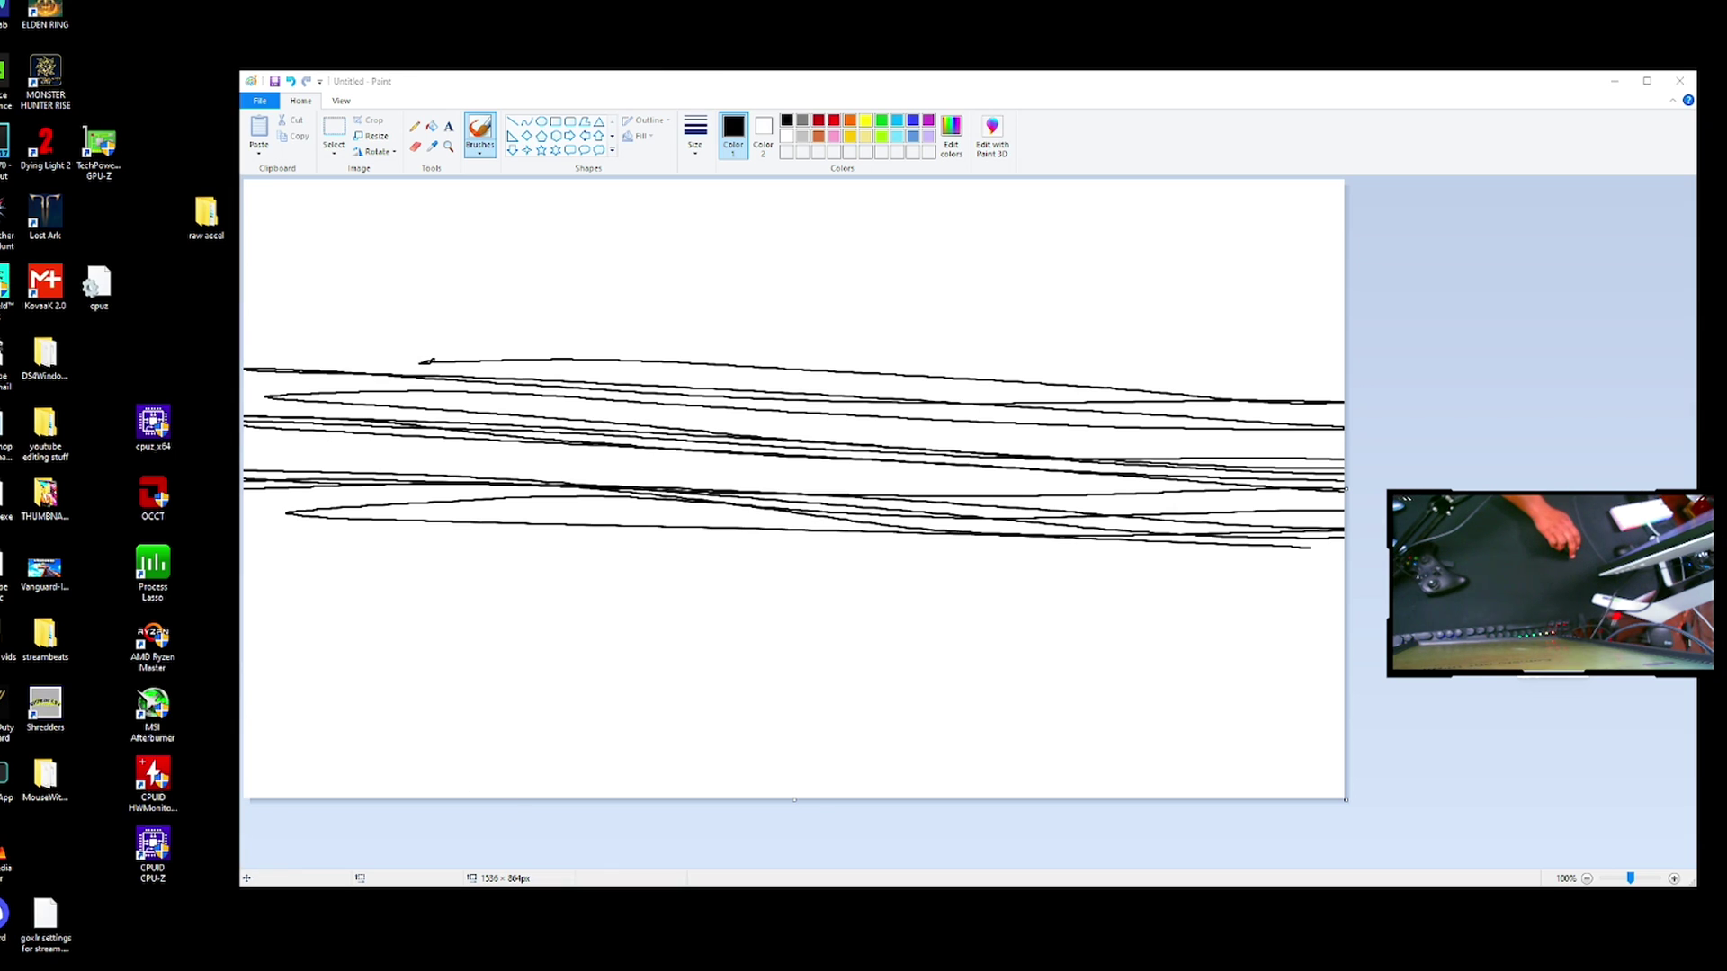
key(Tab)
text(-1.)
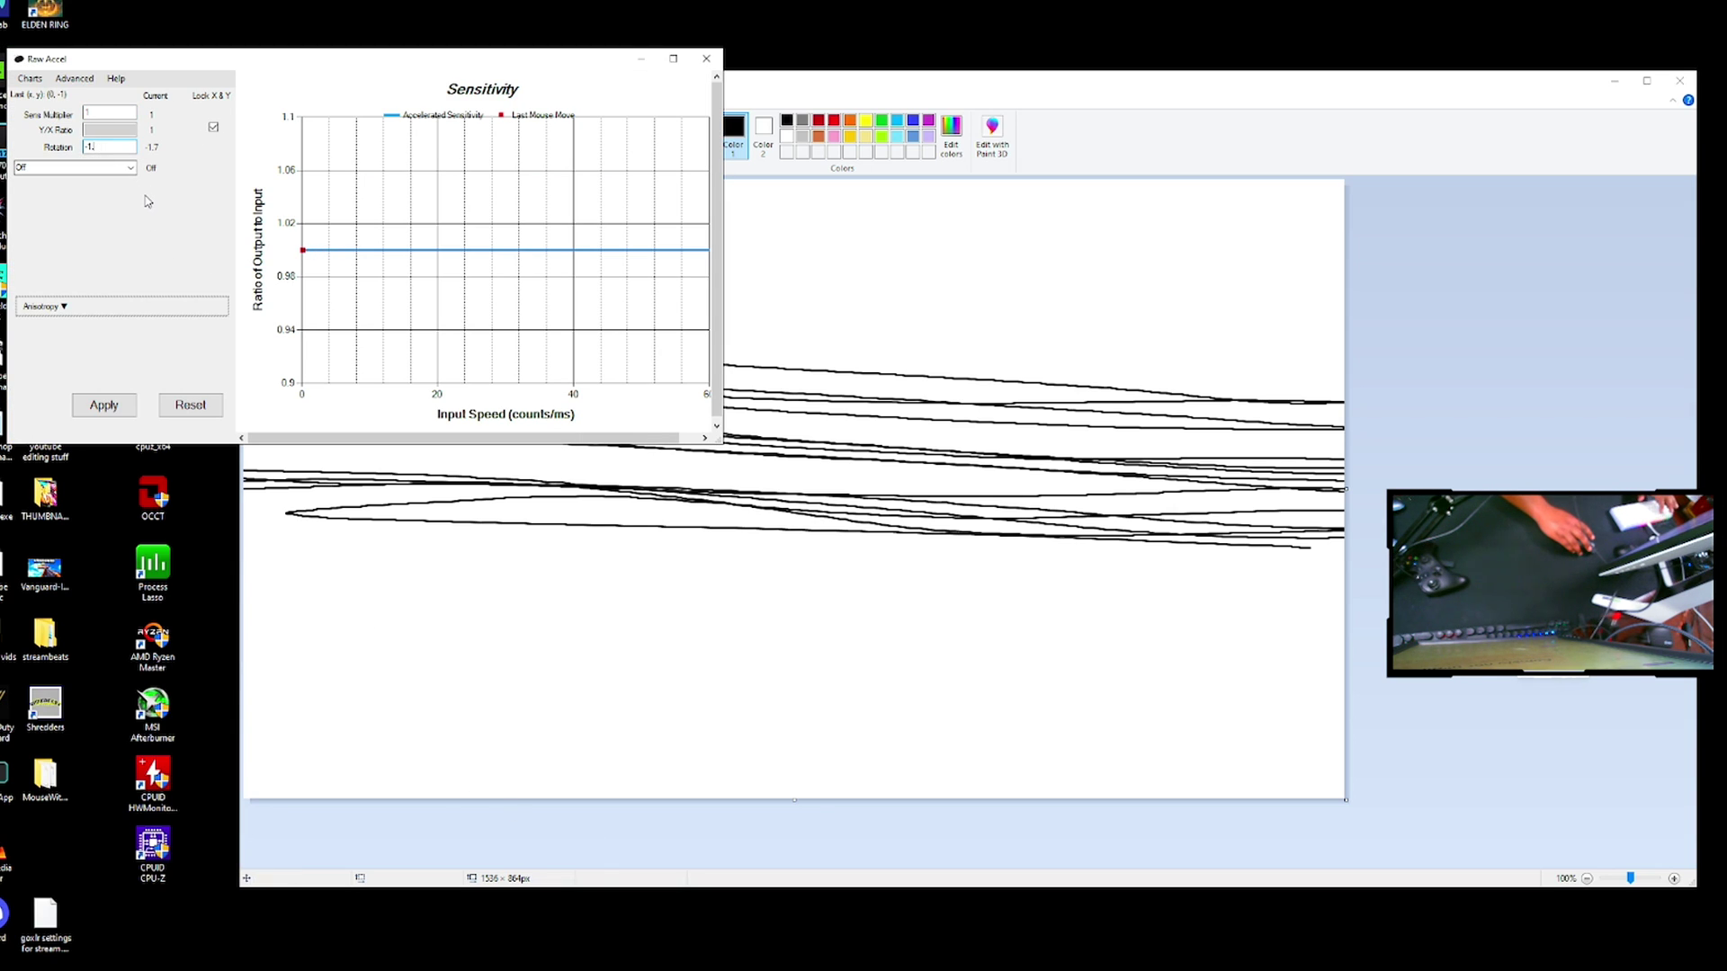
text(5)
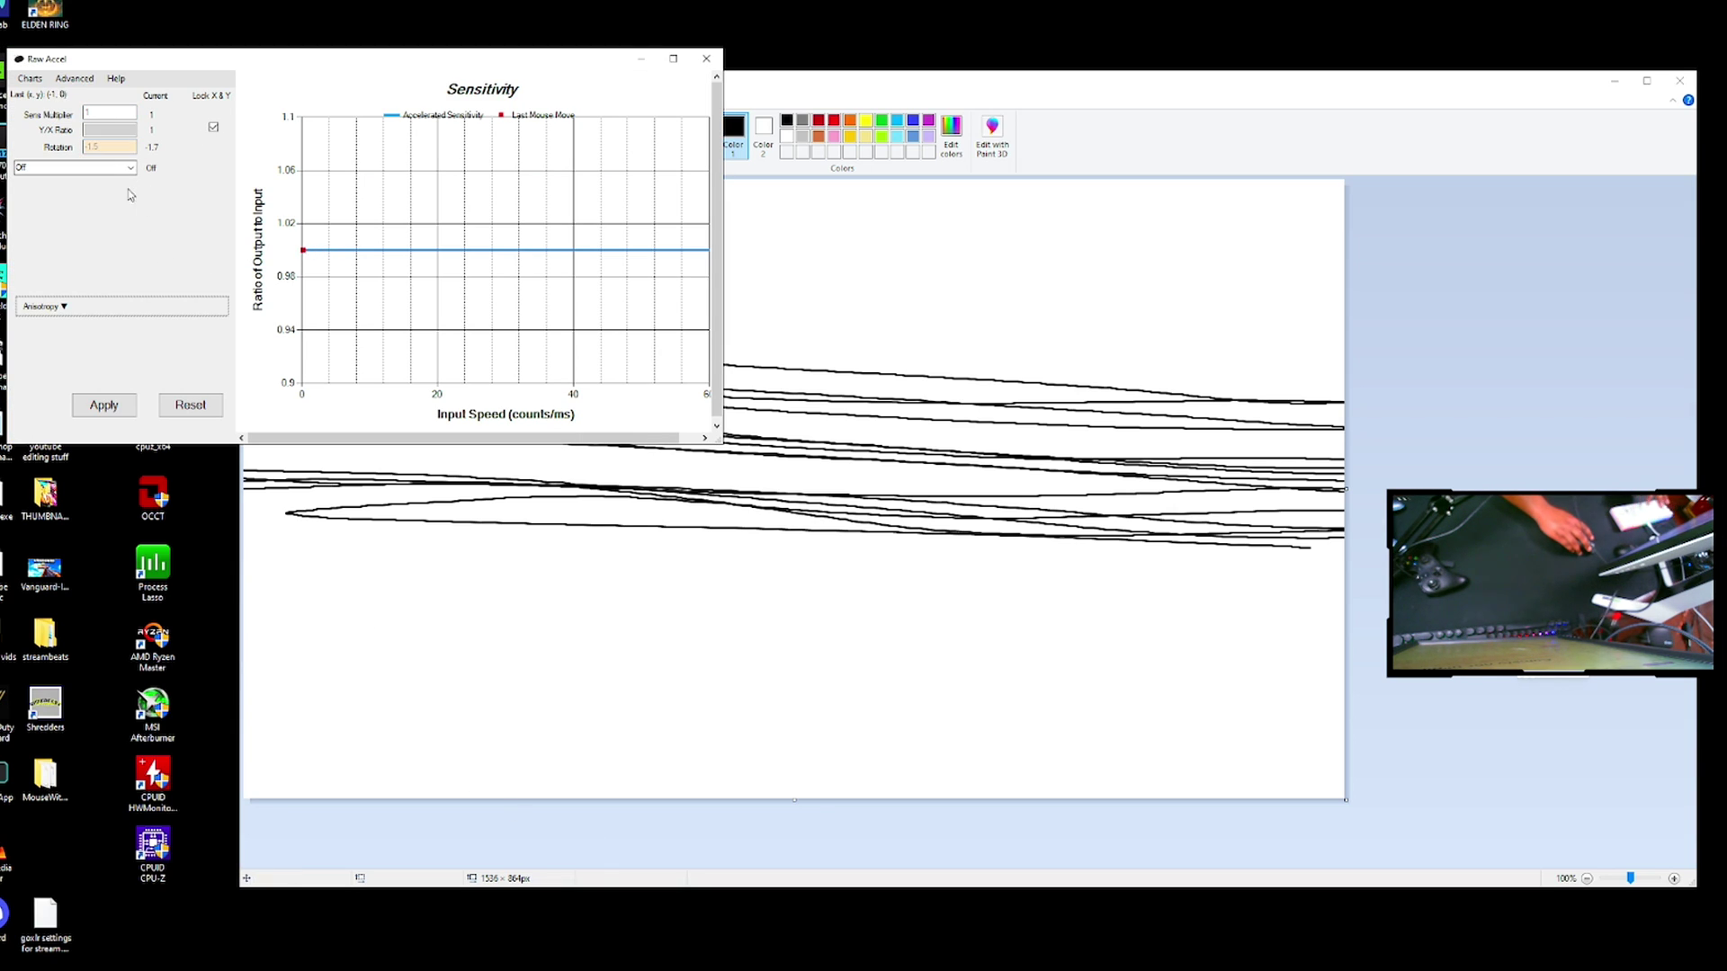
click(90, 416)
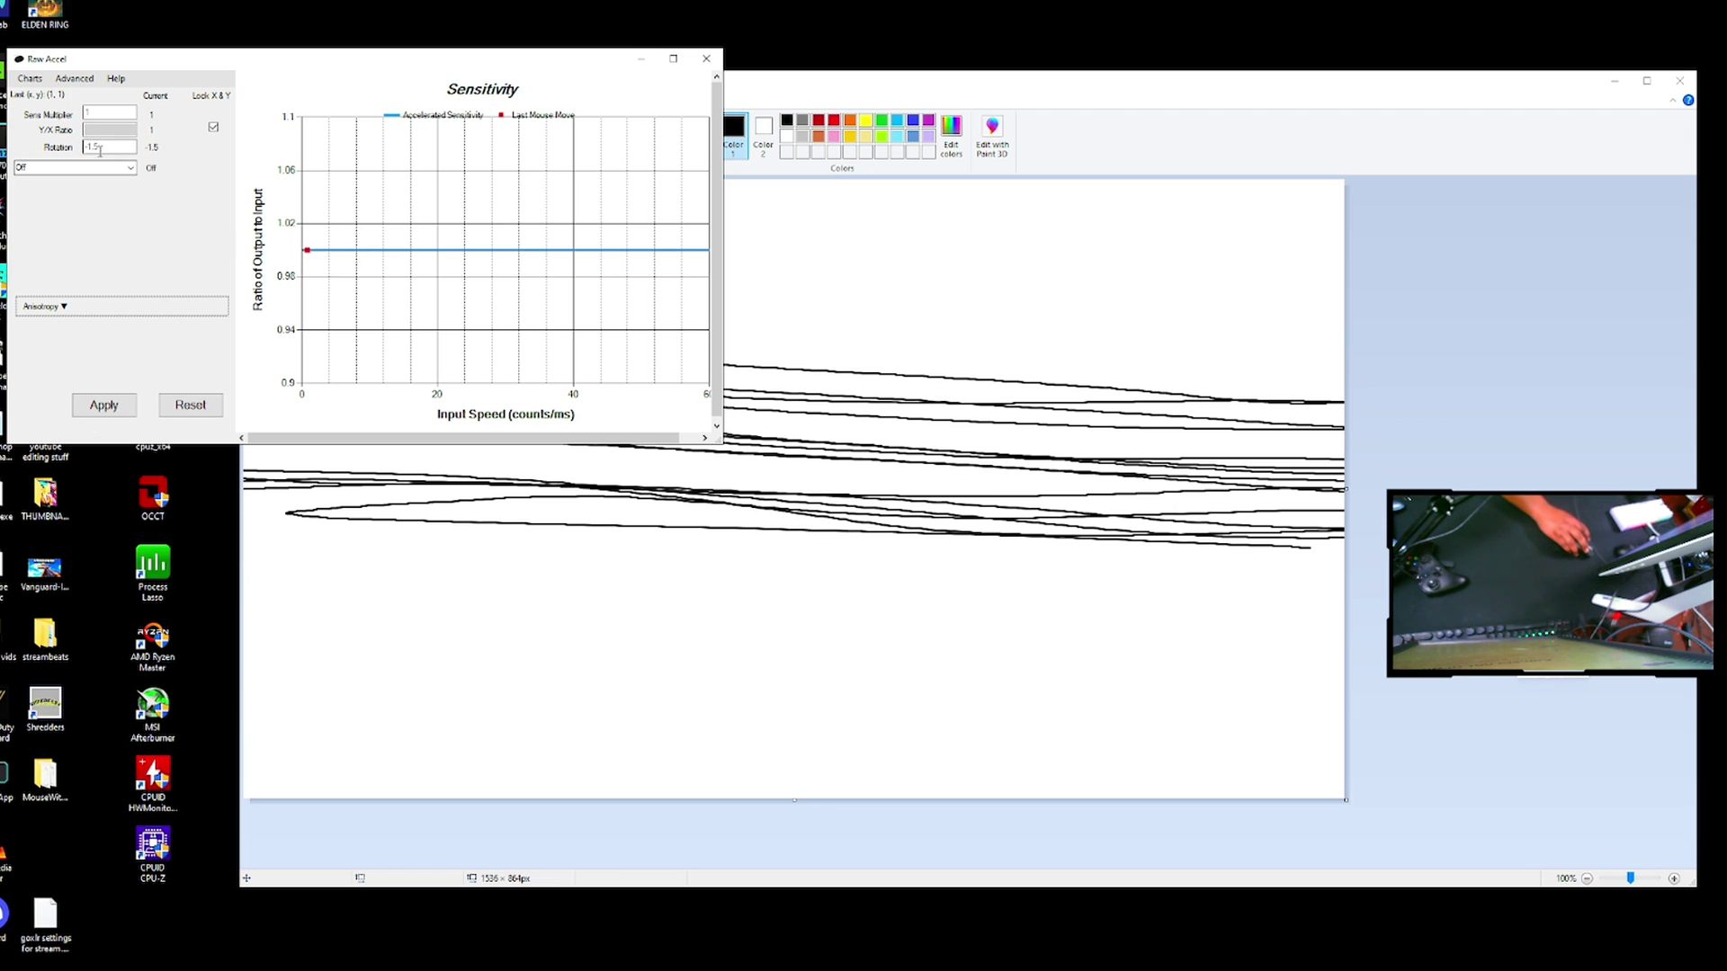
click(641, 63)
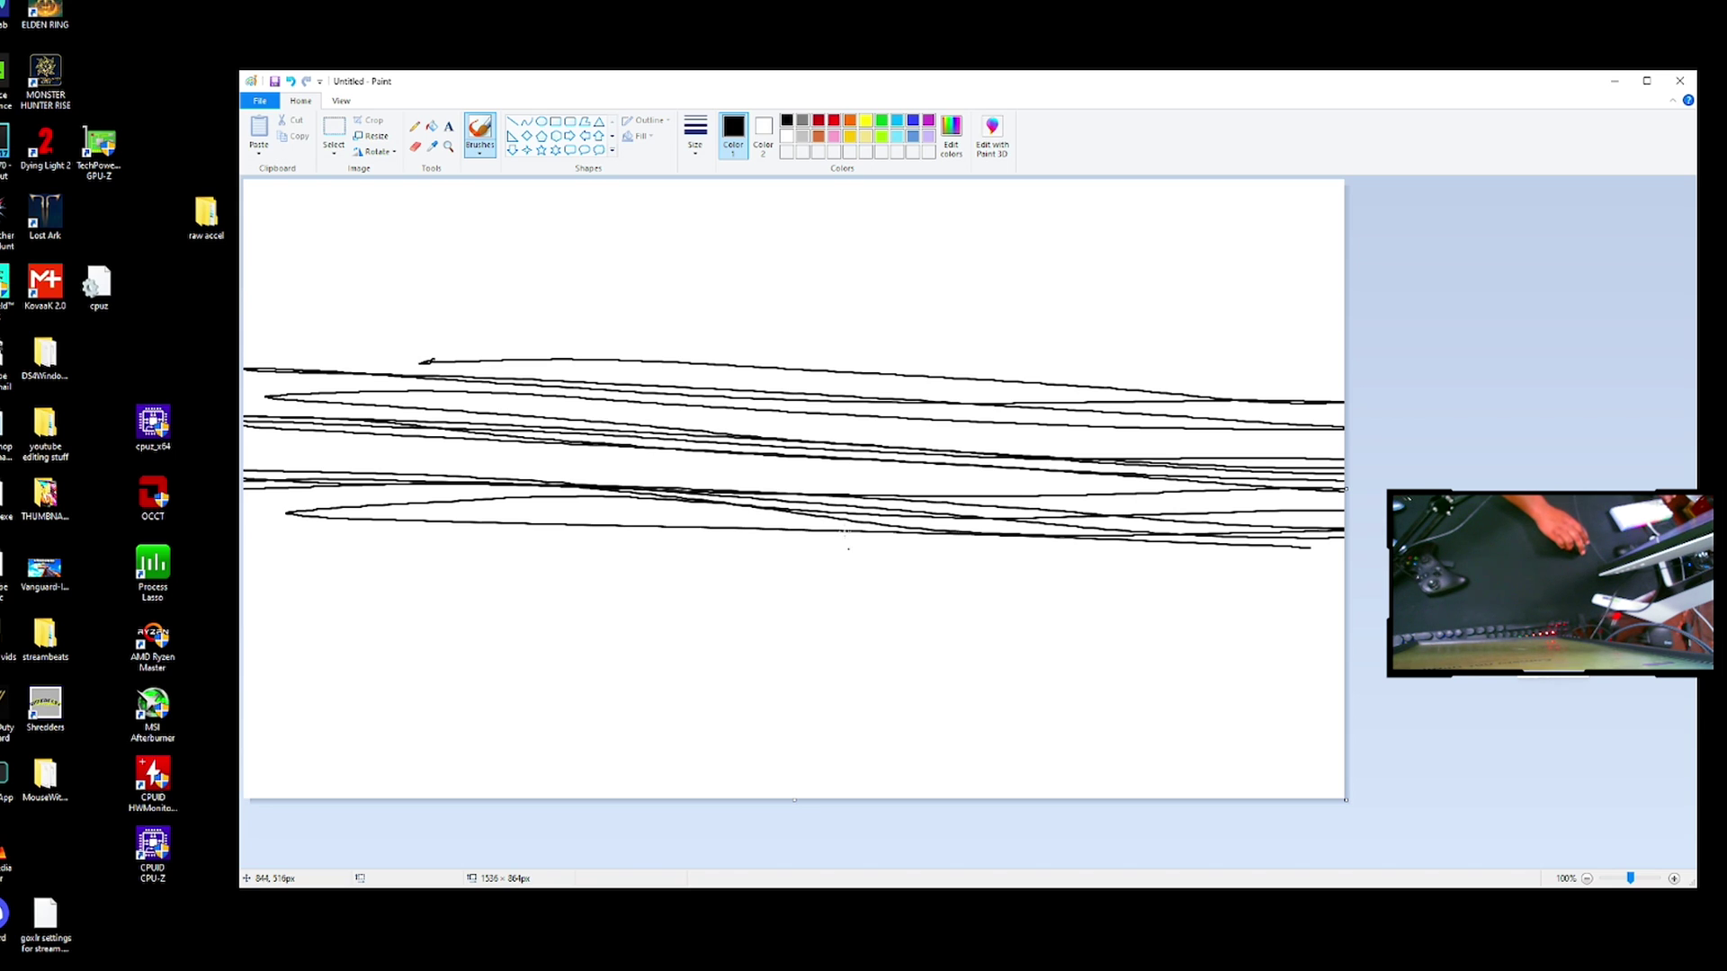
Undo the old swipes, and try a new set of back-and-forth horizontal swipes across the canvas, undoing it as well.
key(ctrl+z)
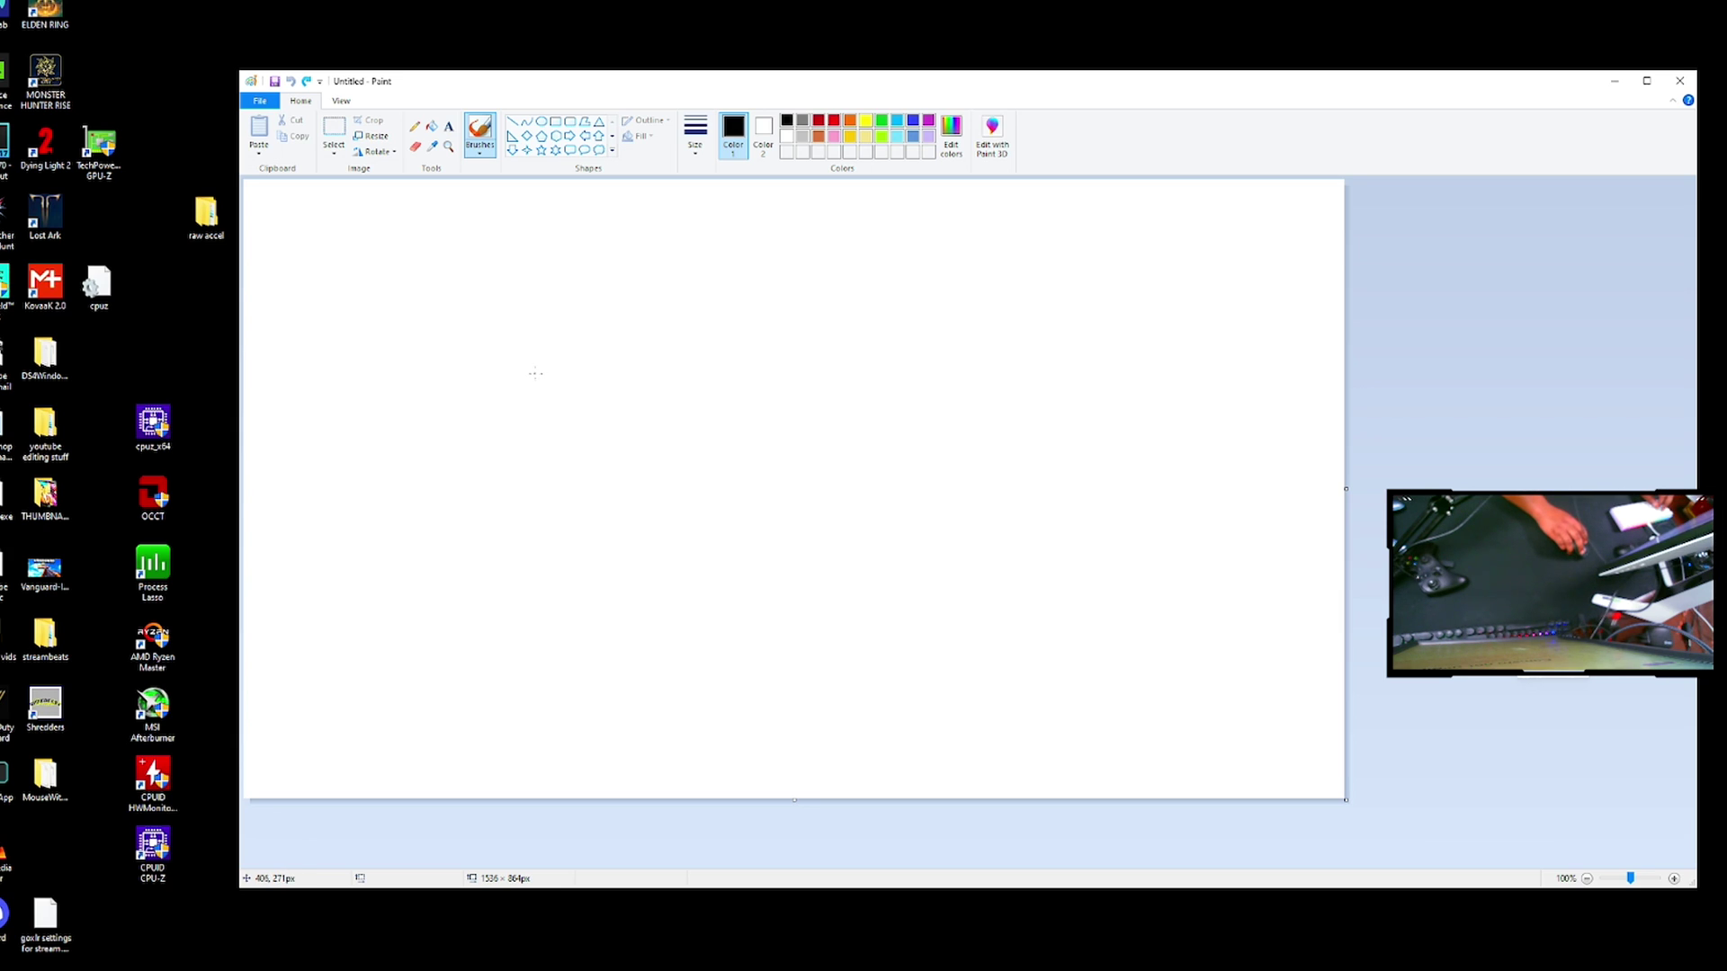
mouse_move(433, 392)
mouse_down()
mouse_move(1244, 435)
mouse_move(241, 407)
mouse_move(912, 487)
mouse_move(242, 491)
mouse_move(1338, 536)
mouse_move(1058, 545)
mouse_move(176, 509)
mouse_move(1276, 572)
mouse_move(243, 557)
mouse_move(1051, 566)
mouse_up()
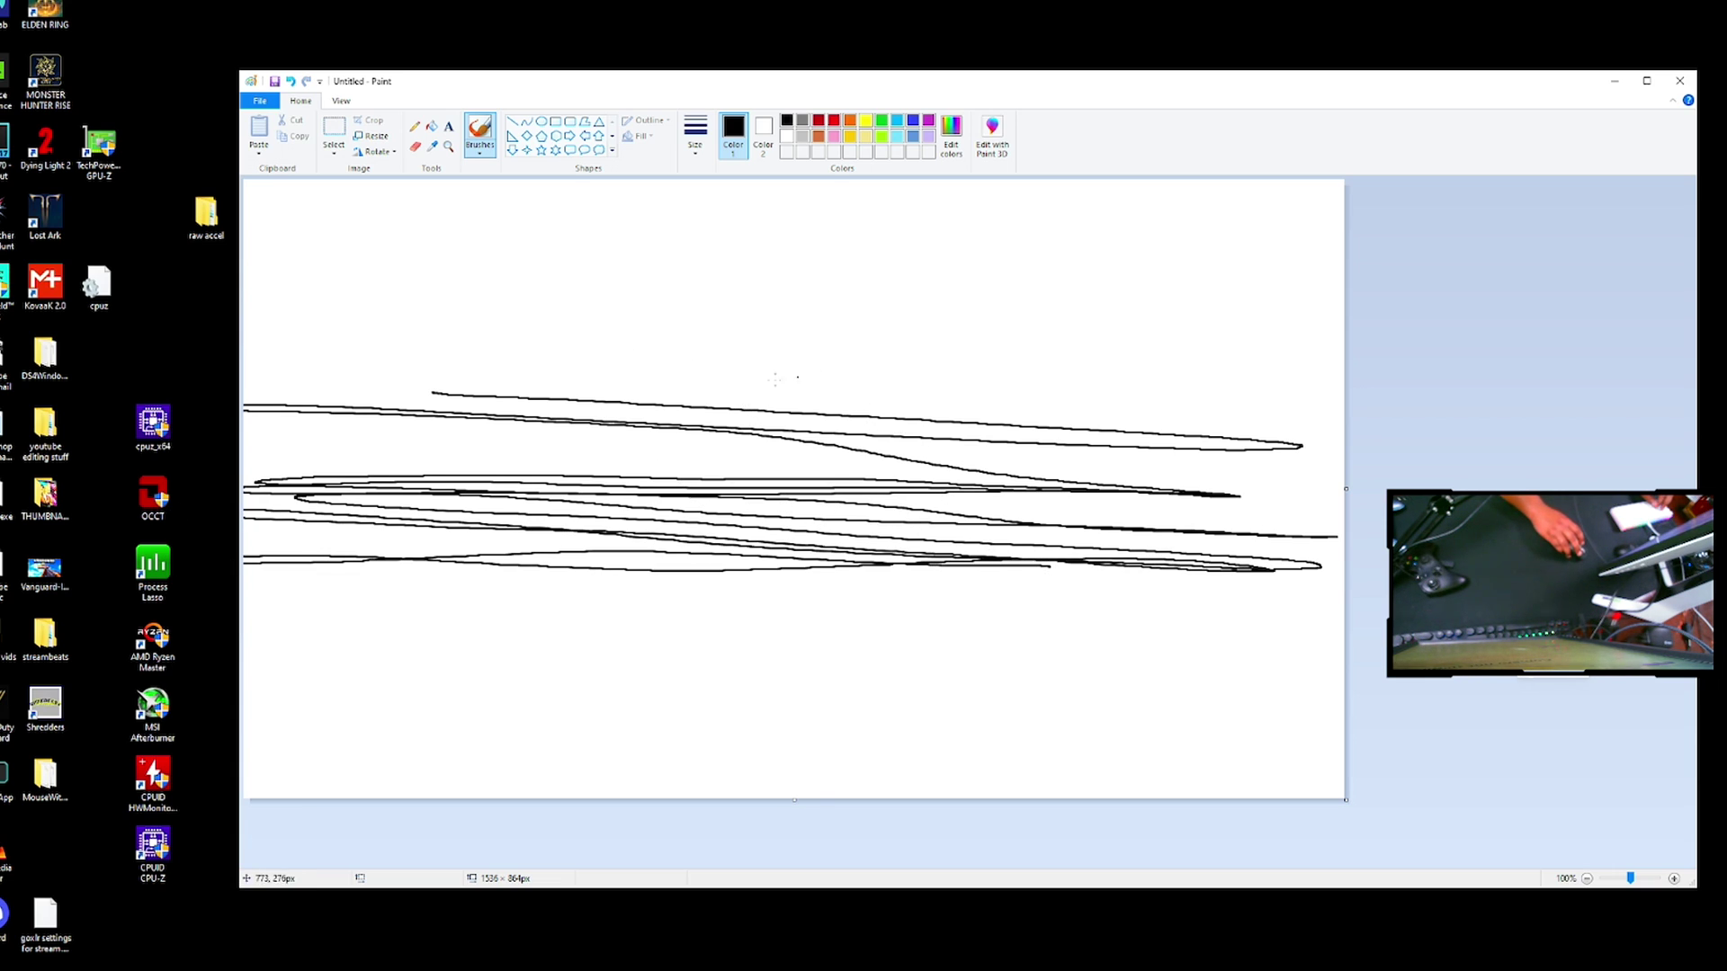
key(ctrl+z)
Brush several separate sets of horizontal swipes across the middle, upper and lower areas of the canvas.
mouse_move(683, 396)
mouse_down()
mouse_move(878, 408)
mouse_move(443, 414)
mouse_move(1344, 469)
mouse_move(627, 456)
mouse_up()
mouse_move(504, 455)
mouse_down()
mouse_move(1344, 478)
mouse_move(347, 469)
mouse_move(1312, 564)
mouse_move(310, 539)
mouse_move(1326, 569)
mouse_up()
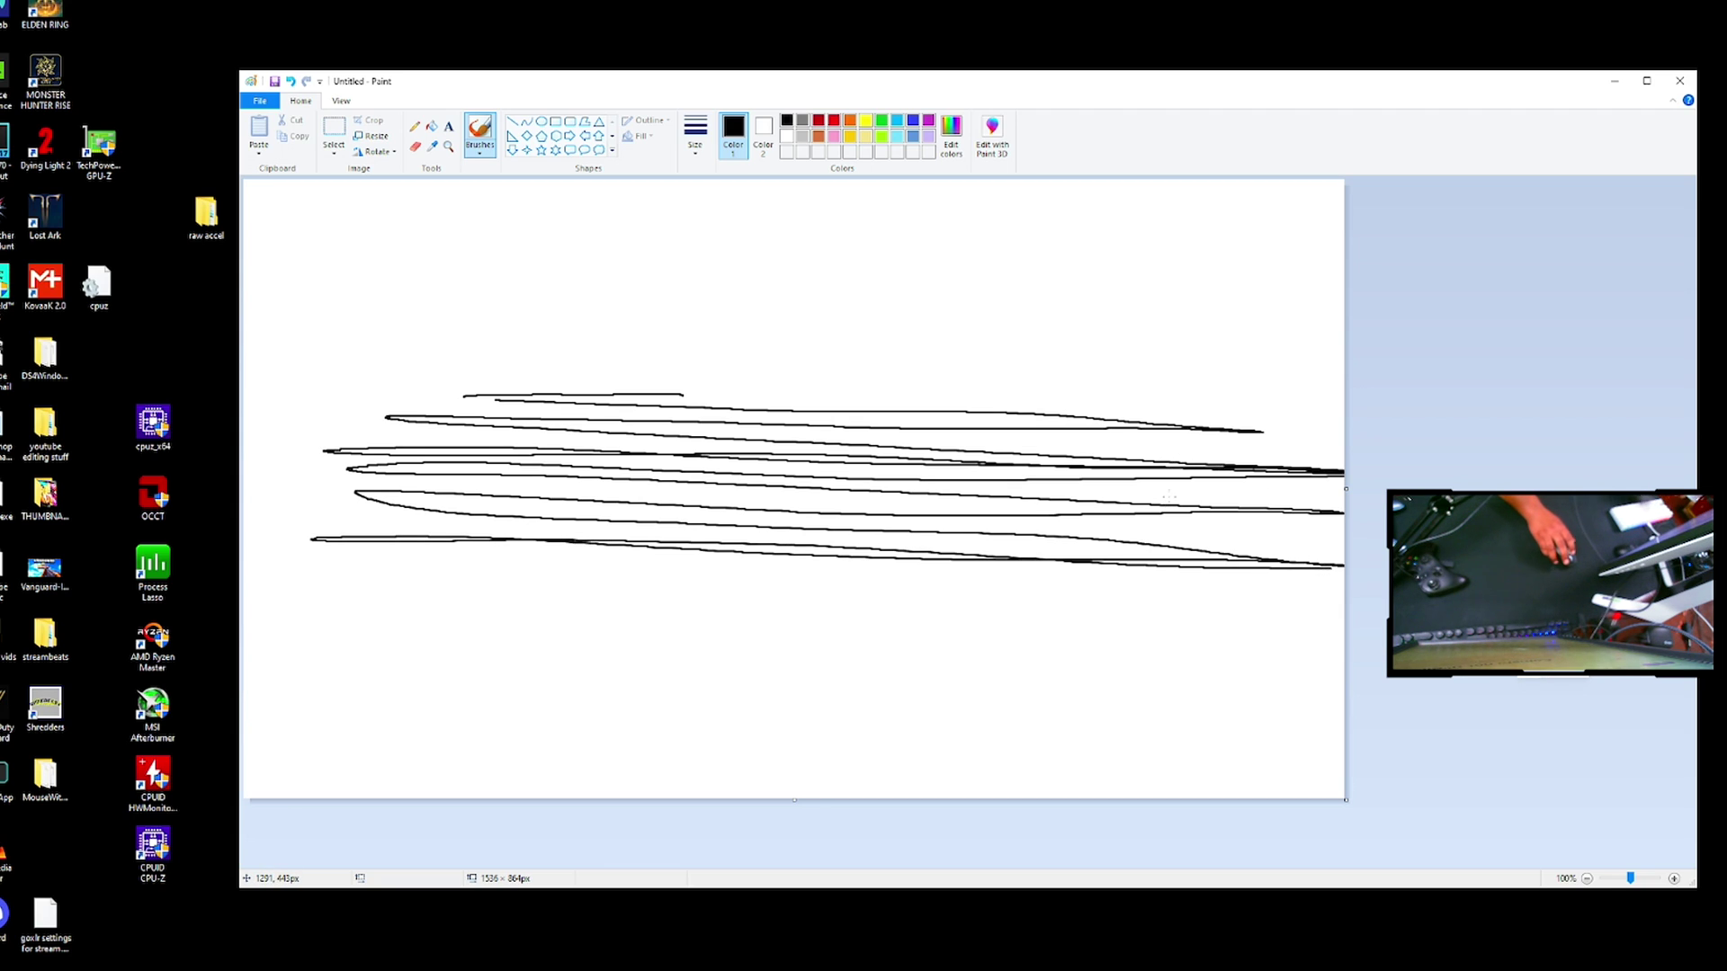
mouse_move(636, 343)
mouse_down()
mouse_move(1109, 361)
mouse_move(761, 362)
mouse_up()
mouse_move(537, 275)
mouse_down()
mouse_move(1051, 268)
mouse_move(490, 277)
mouse_move(1345, 272)
mouse_move(473, 283)
mouse_move(1259, 291)
mouse_up()
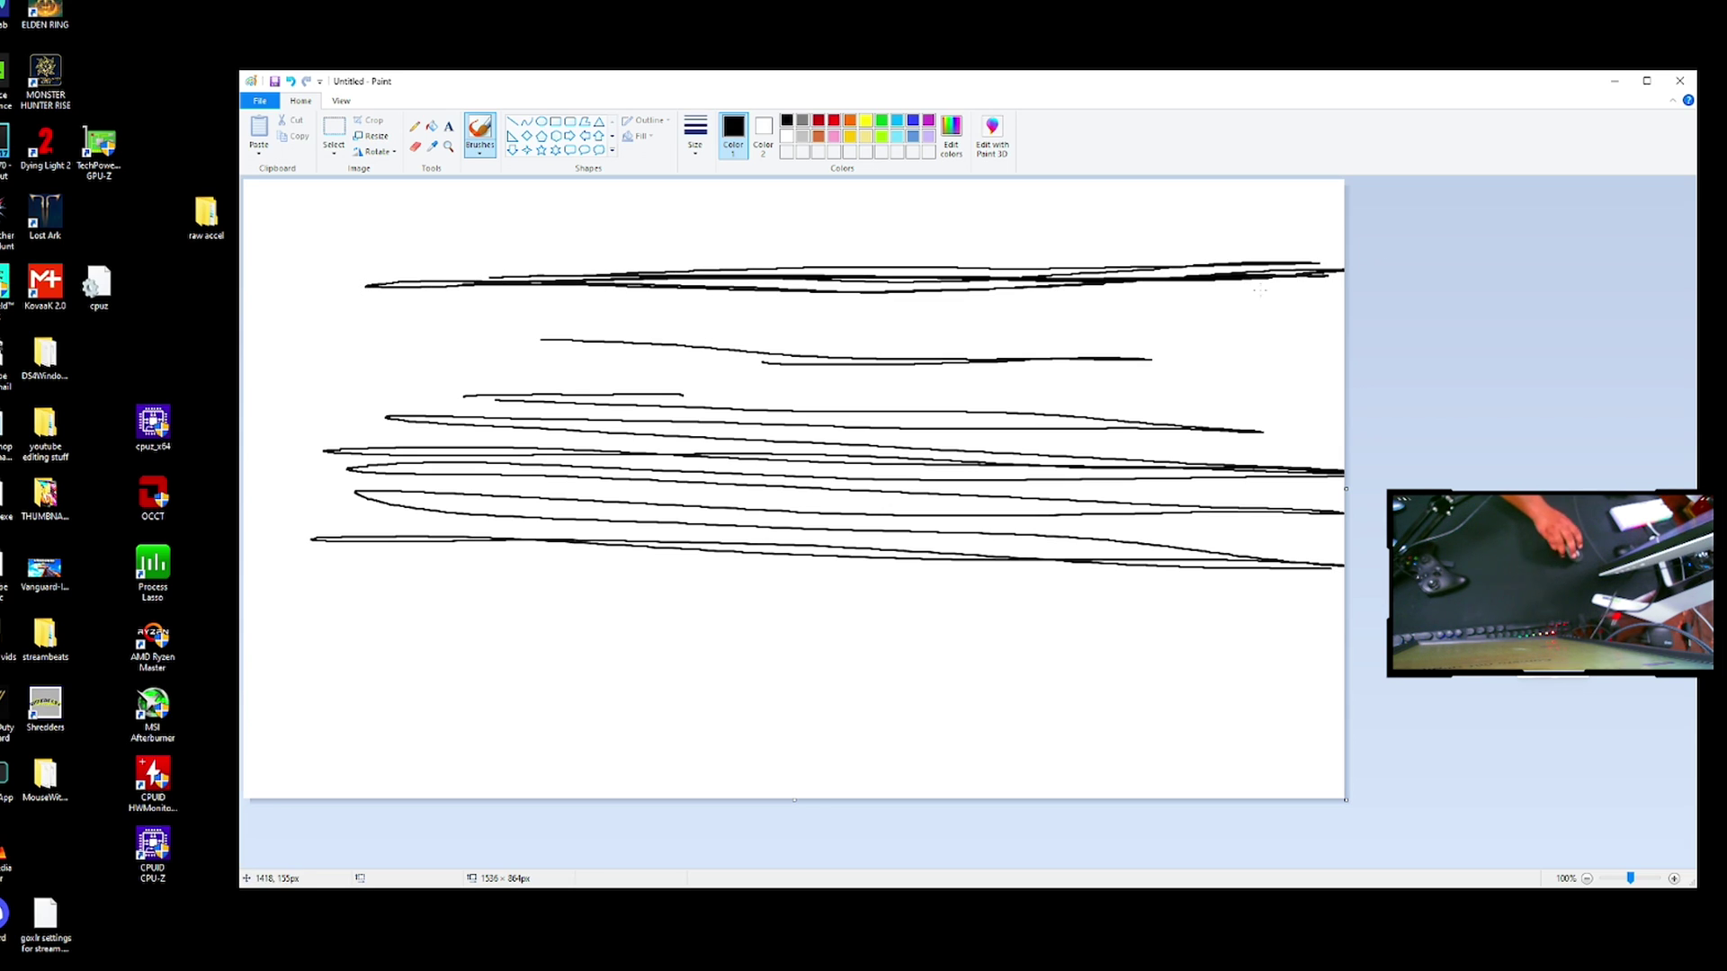
mouse_move(537, 651)
mouse_down()
mouse_move(1031, 666)
mouse_move(609, 703)
mouse_move(1268, 689)
mouse_move(477, 661)
mouse_move(1313, 679)
mouse_move(377, 685)
mouse_move(792, 673)
mouse_up()
drag(695, 622, 1100, 606)
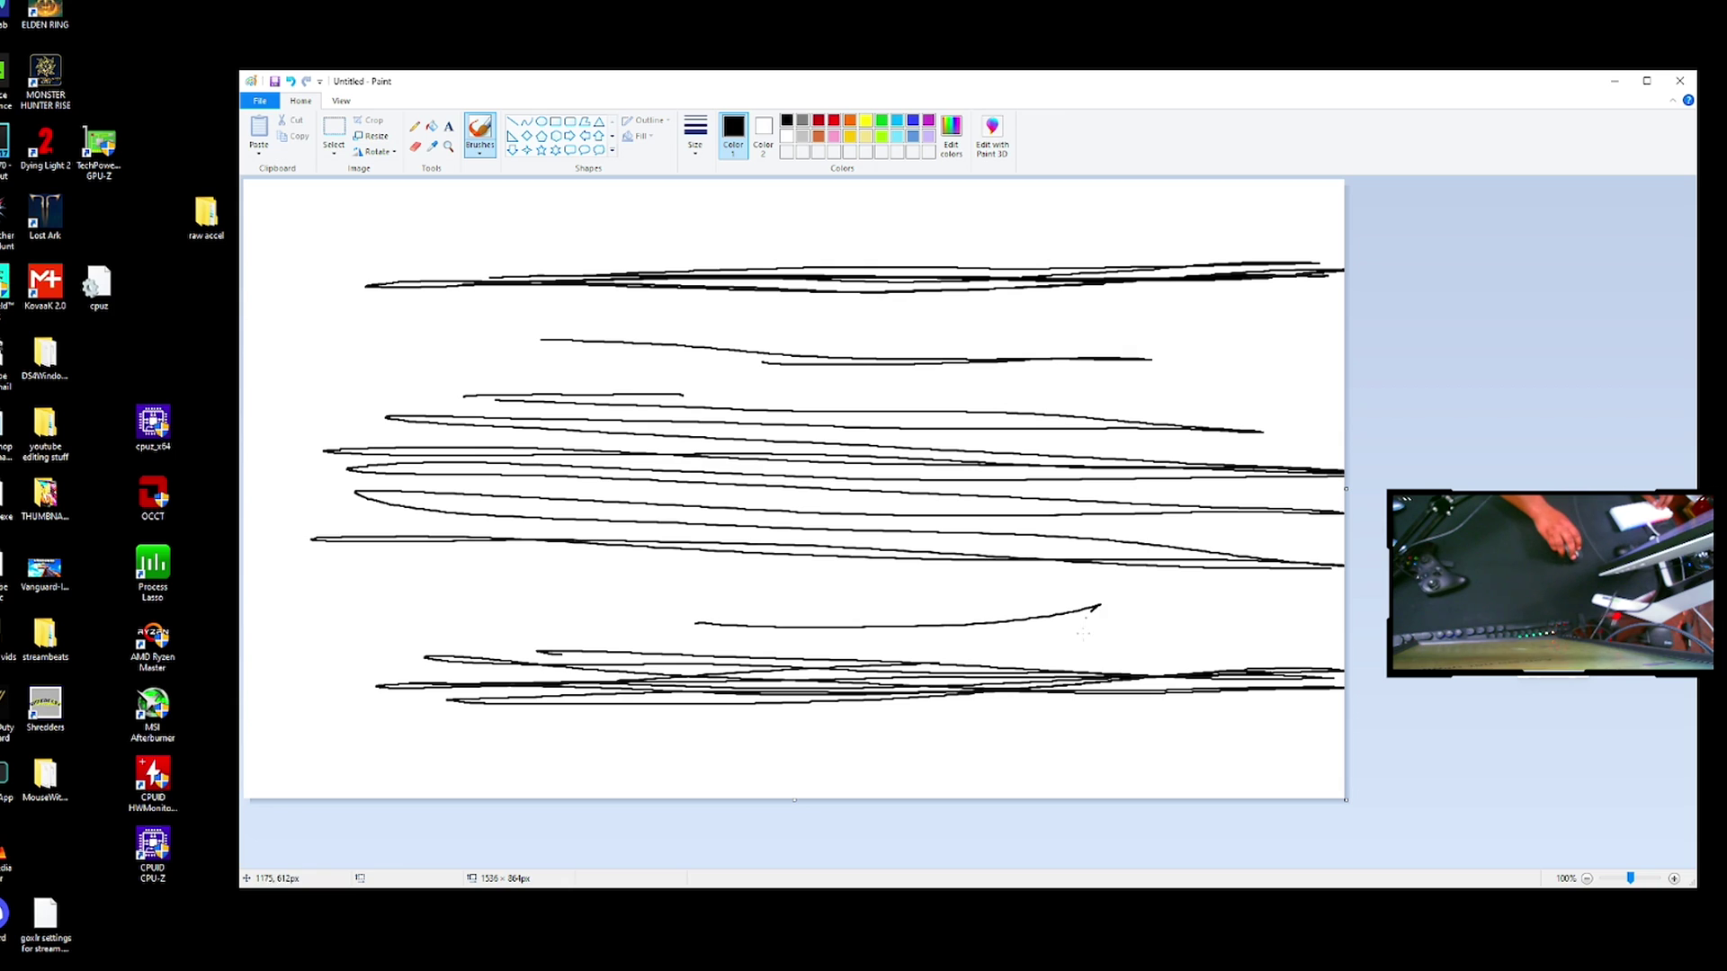
drag(850, 598, 376, 592)
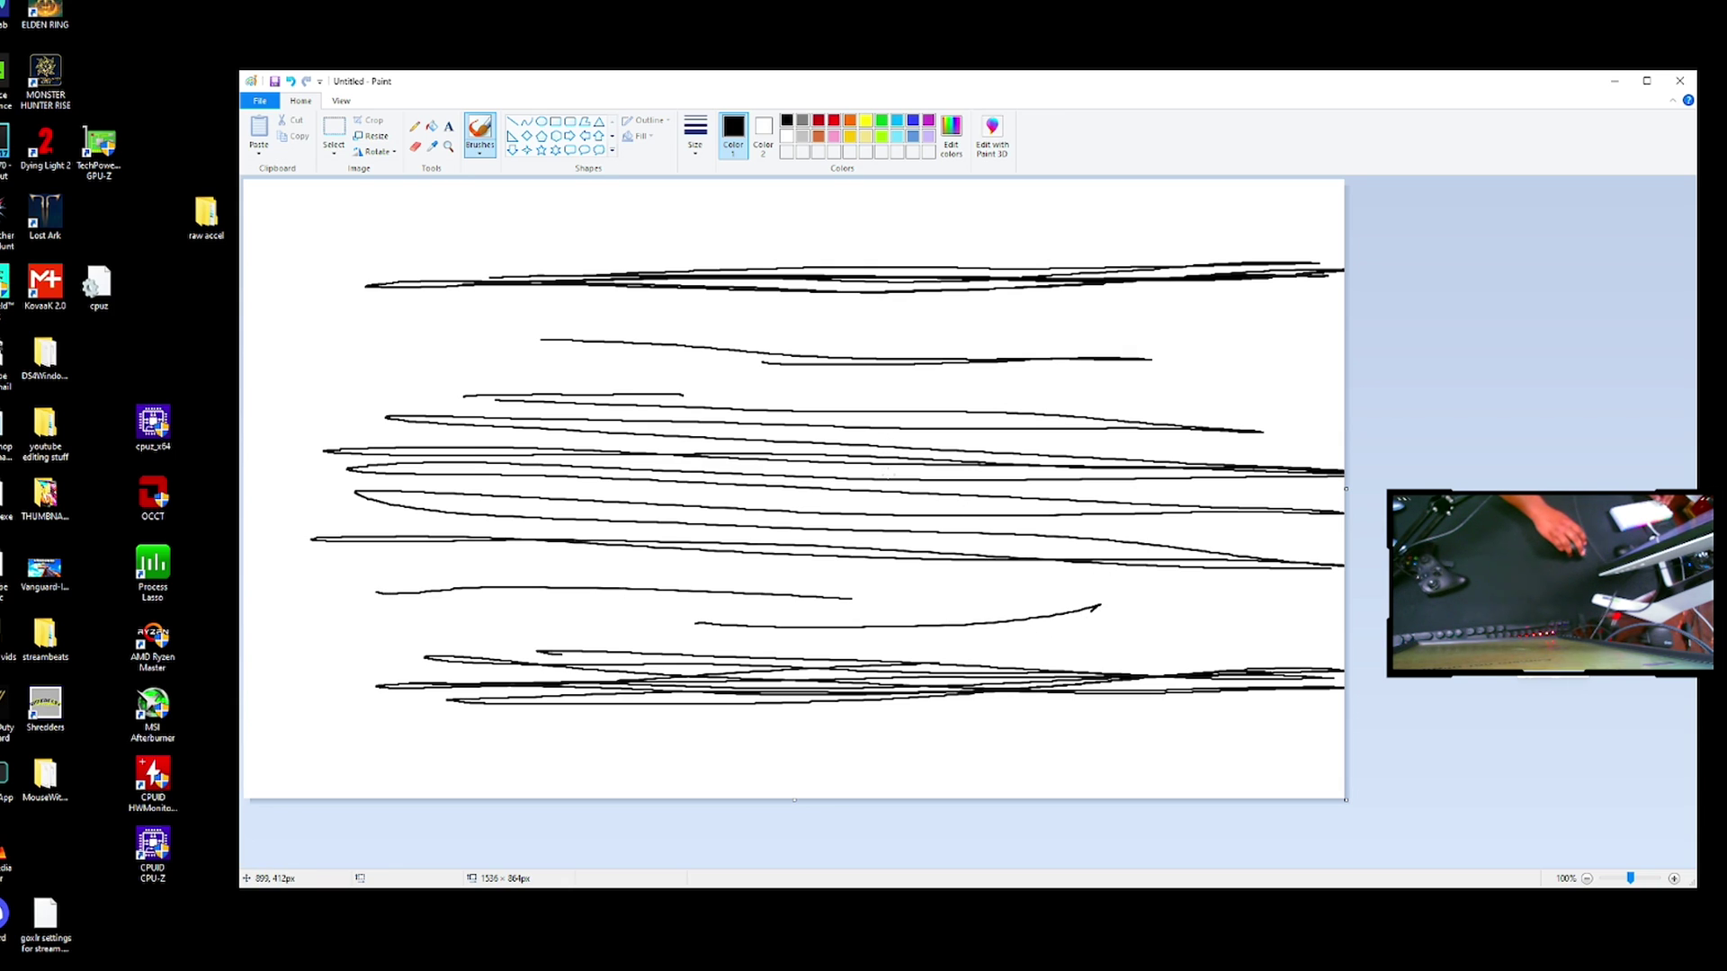
Undo all the horizontal swipes from the -1.5 rotation test until the canvas is blank.
key(ctrl+z)
key(ctrl+z)
key(ctrl+z)
key(ctrl+z)
key(ctrl+z)
key(ctrl+z)
key(ctrl+z)
key(ctrl+z)
key(ctrl+z)
key(ctrl+z)
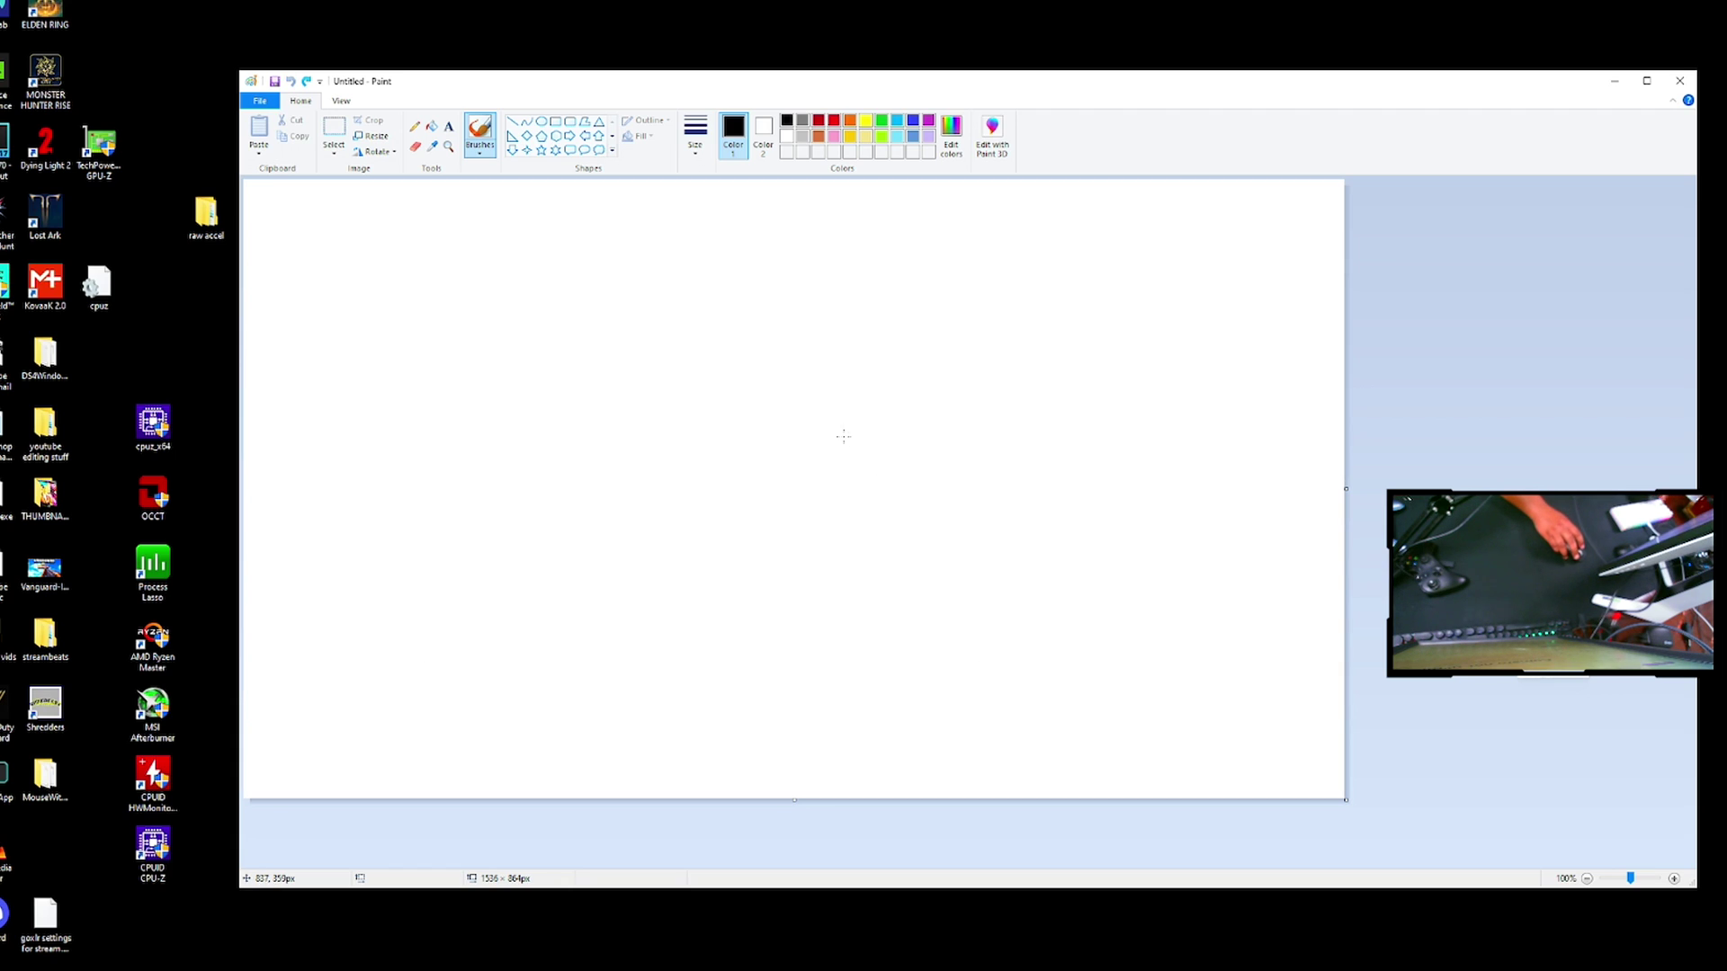
Brush six separate long horizontal swipes, alternating direction, across the upper and middle areas of the blank canvas.
mouse_move(608, 433)
mouse_down()
mouse_move(902, 438)
mouse_move(1061, 417)
mouse_up()
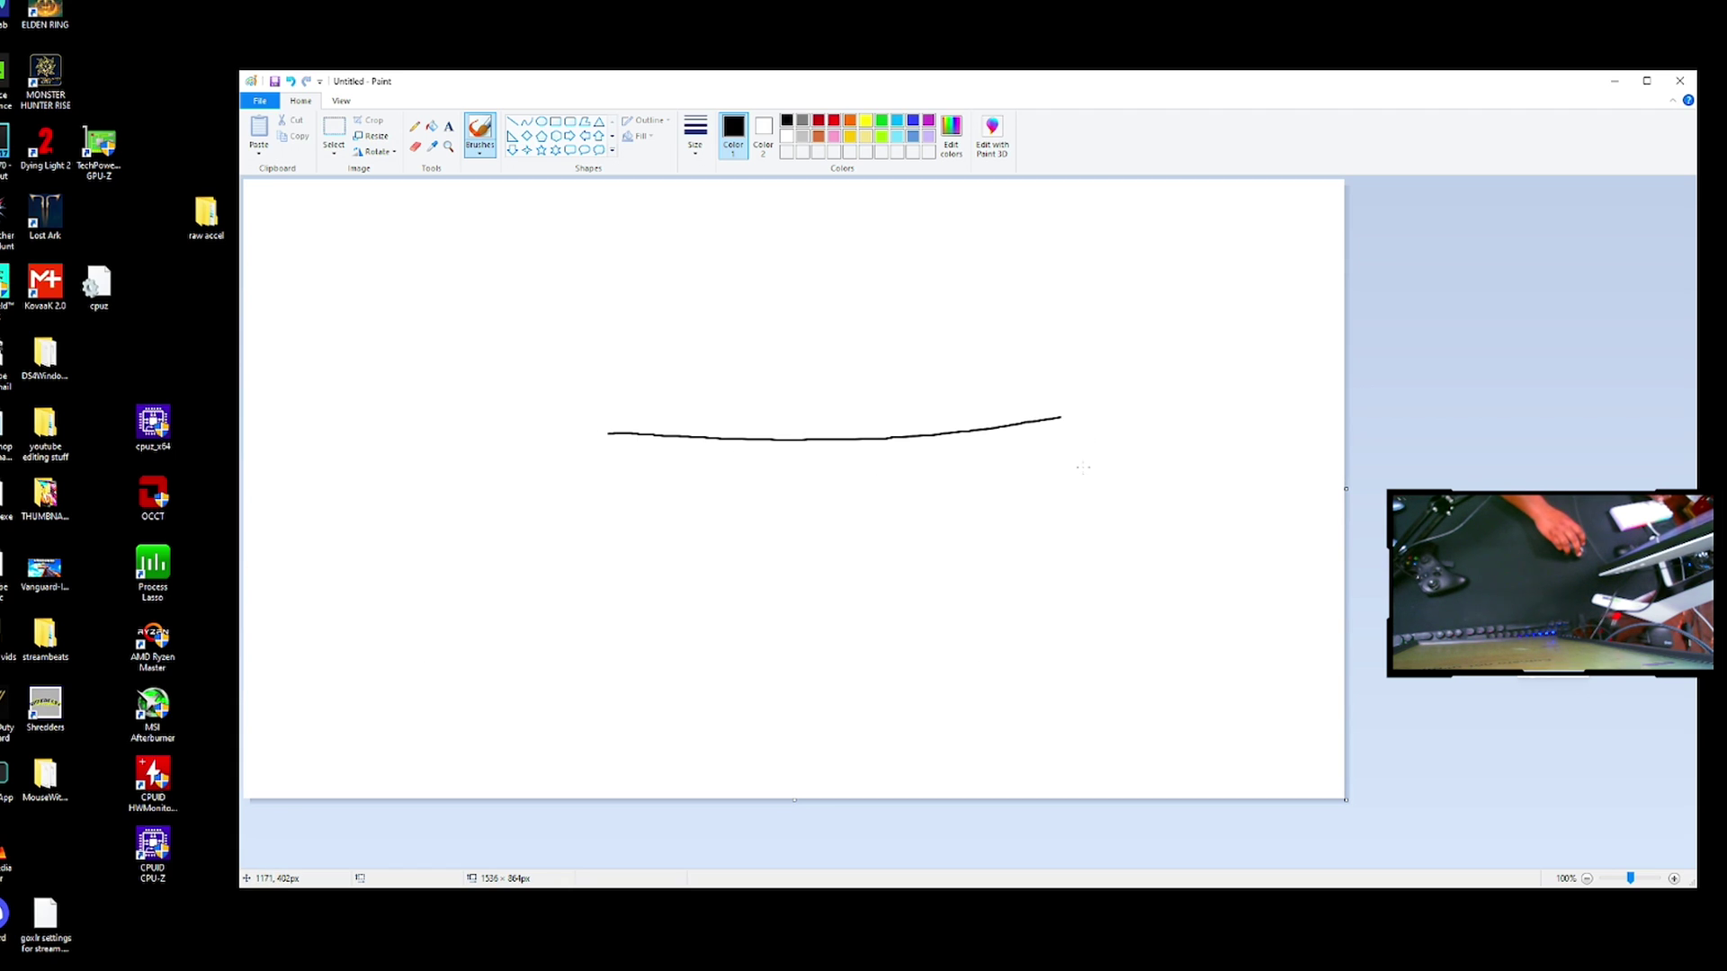
drag(1021, 324, 629, 312)
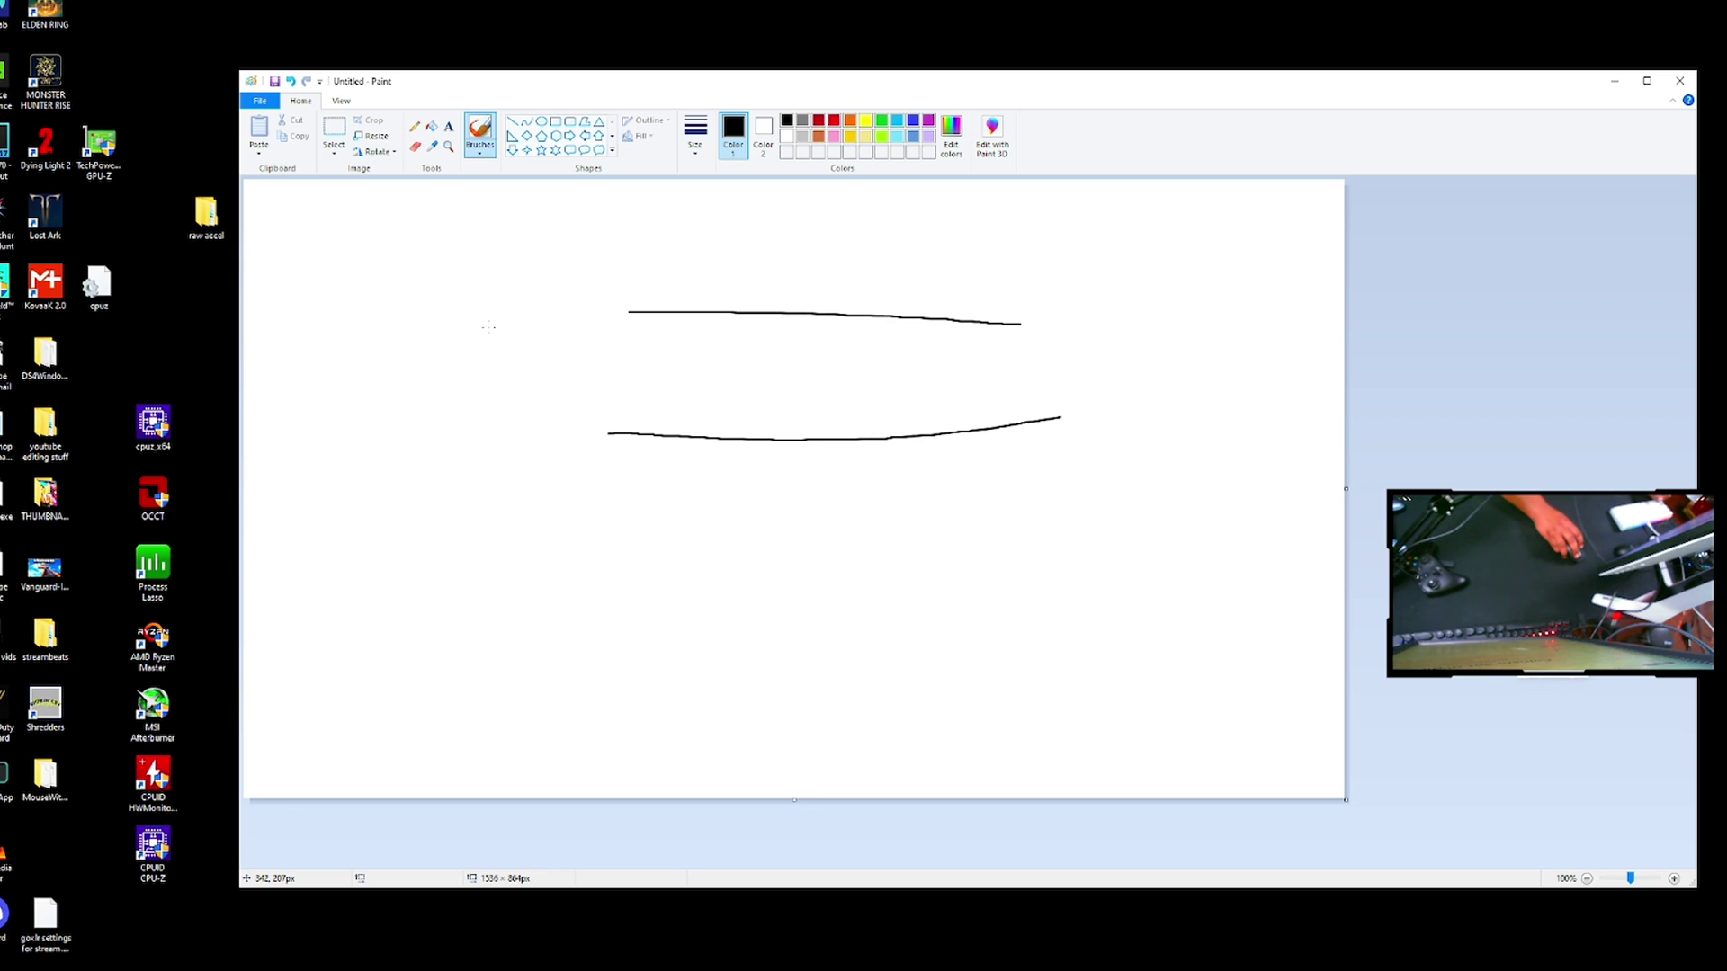
drag(540, 369, 1056, 347)
drag(1106, 287, 543, 258)
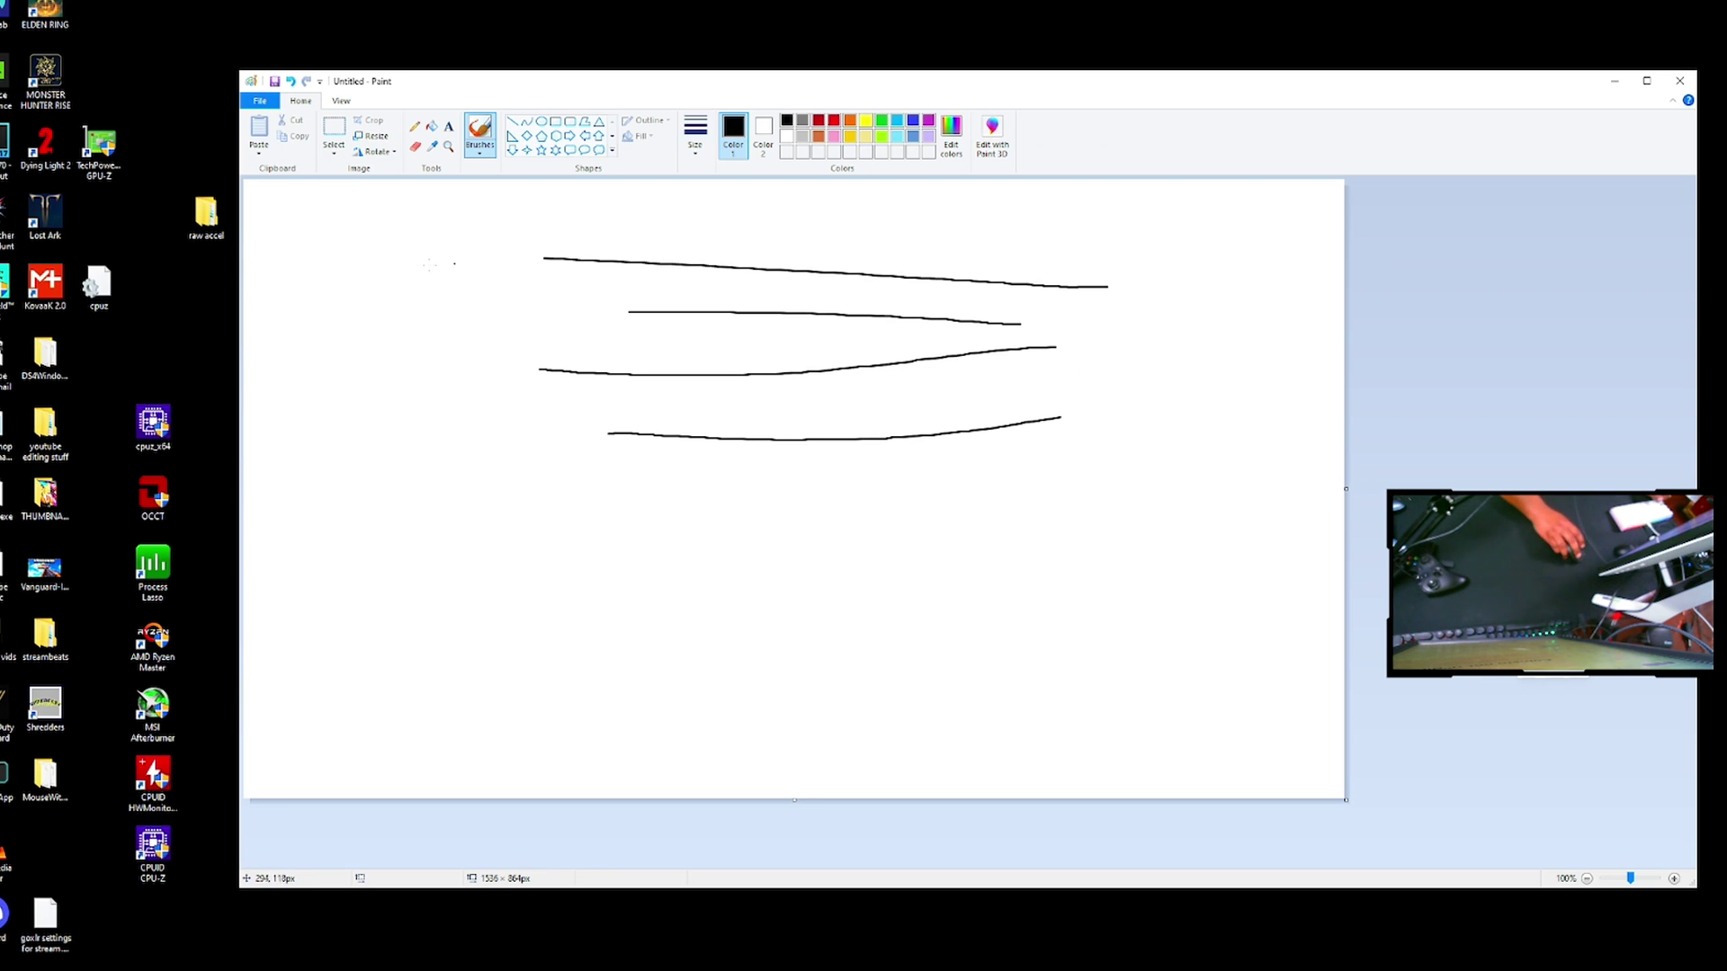
drag(509, 518, 1031, 536)
drag(1106, 477, 608, 482)
Brush more long horizontal swipes in both directions between, above and below the existing lines.
mouse_move(574, 602)
mouse_down()
mouse_move(1225, 610)
mouse_move(324, 567)
mouse_up()
drag(572, 268, 1073, 283)
drag(586, 212, 1343, 183)
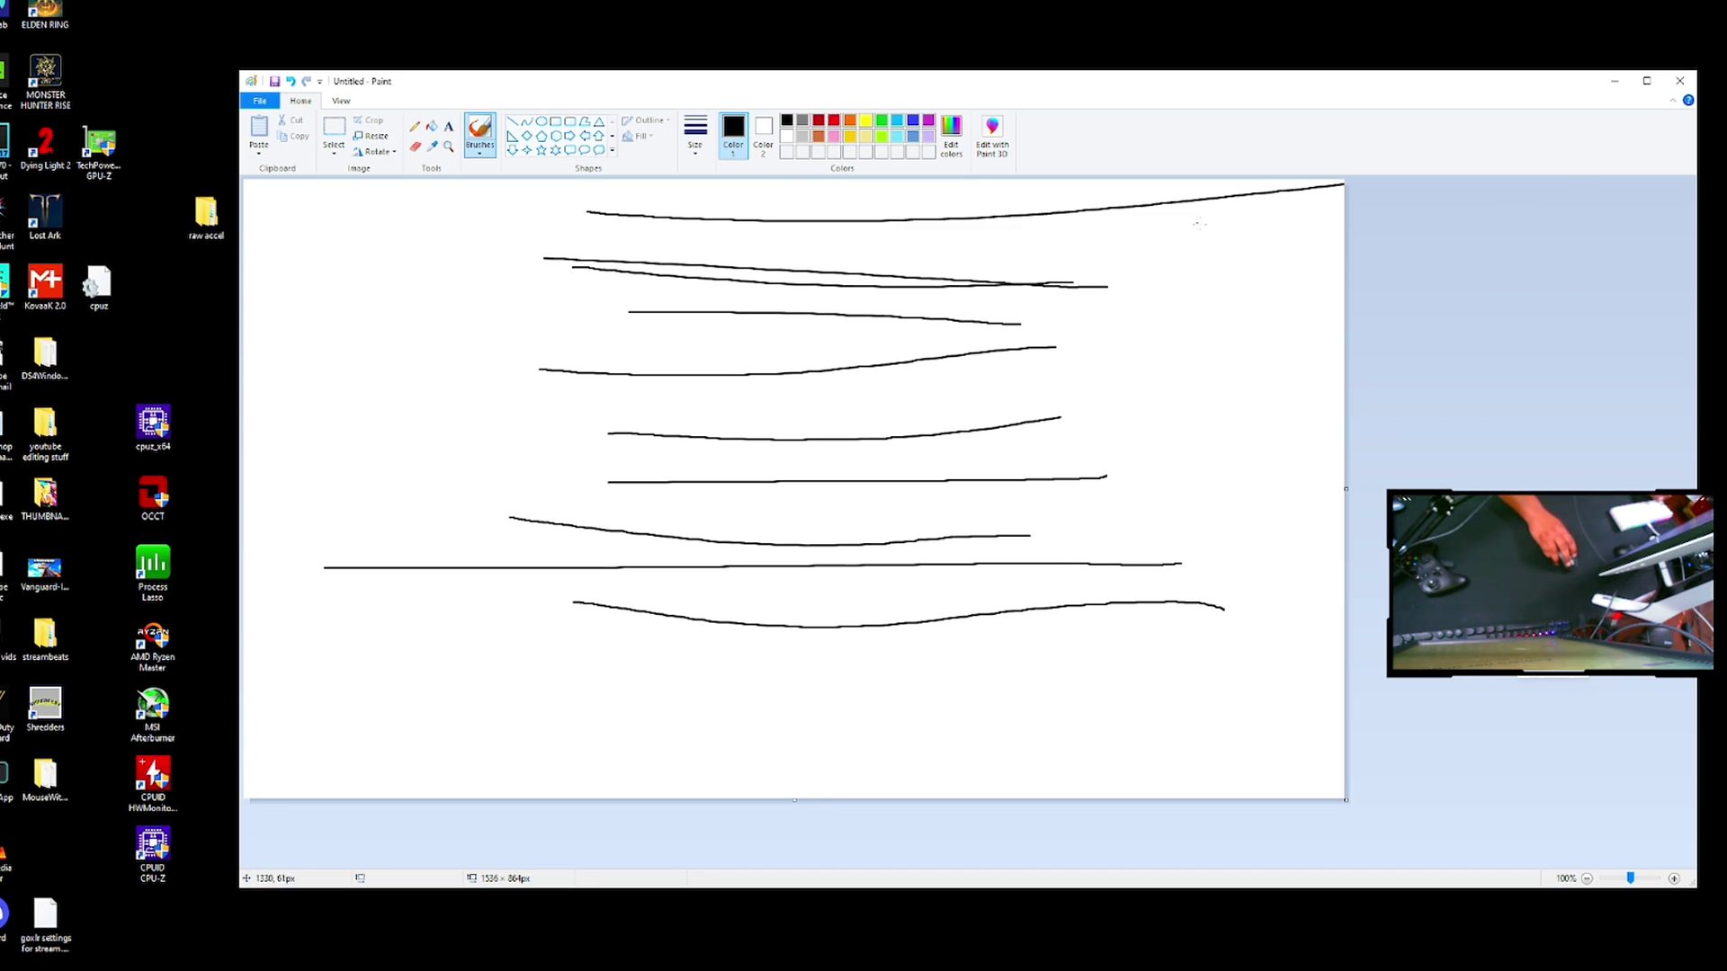
drag(1206, 234, 400, 243)
drag(400, 361, 1031, 349)
drag(596, 425, 1310, 415)
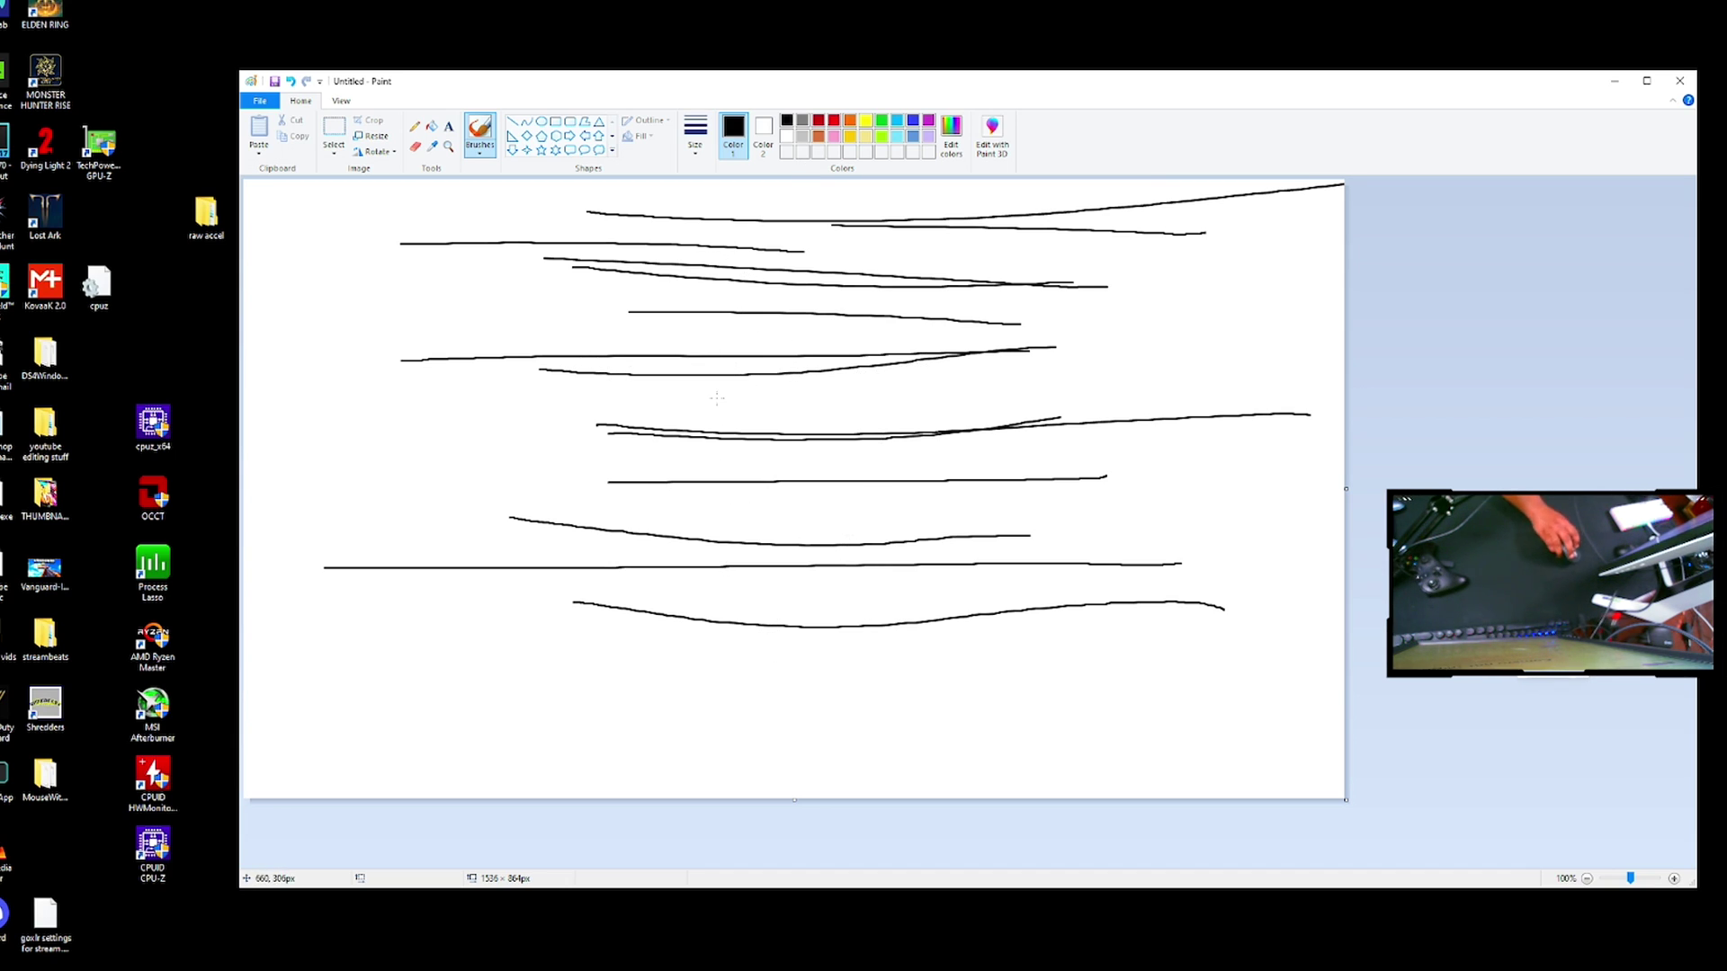
drag(904, 393, 1232, 384)
mouse_move(868, 385)
mouse_down()
mouse_move(630, 388)
mouse_move(877, 413)
mouse_up()
drag(772, 505, 1112, 499)
drag(1154, 444, 720, 457)
drag(470, 463, 846, 463)
drag(1219, 530, 874, 518)
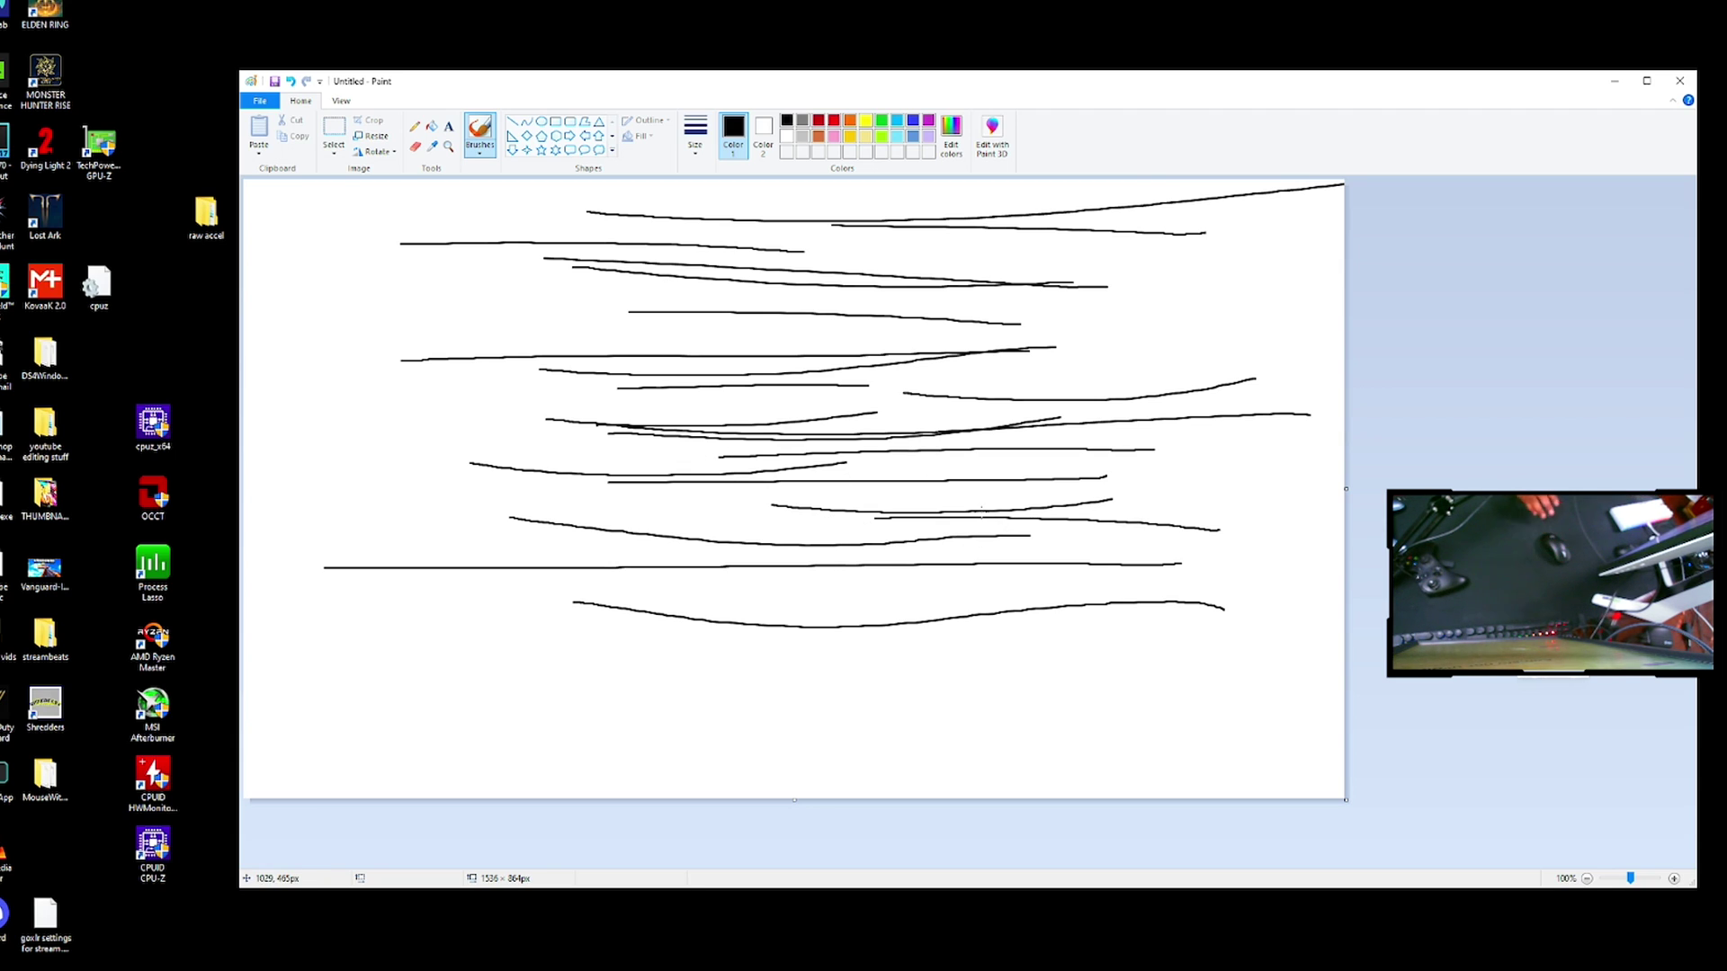
Undo the most recent horizontal swipes, back to the first six lines.
key(ctrl+z)
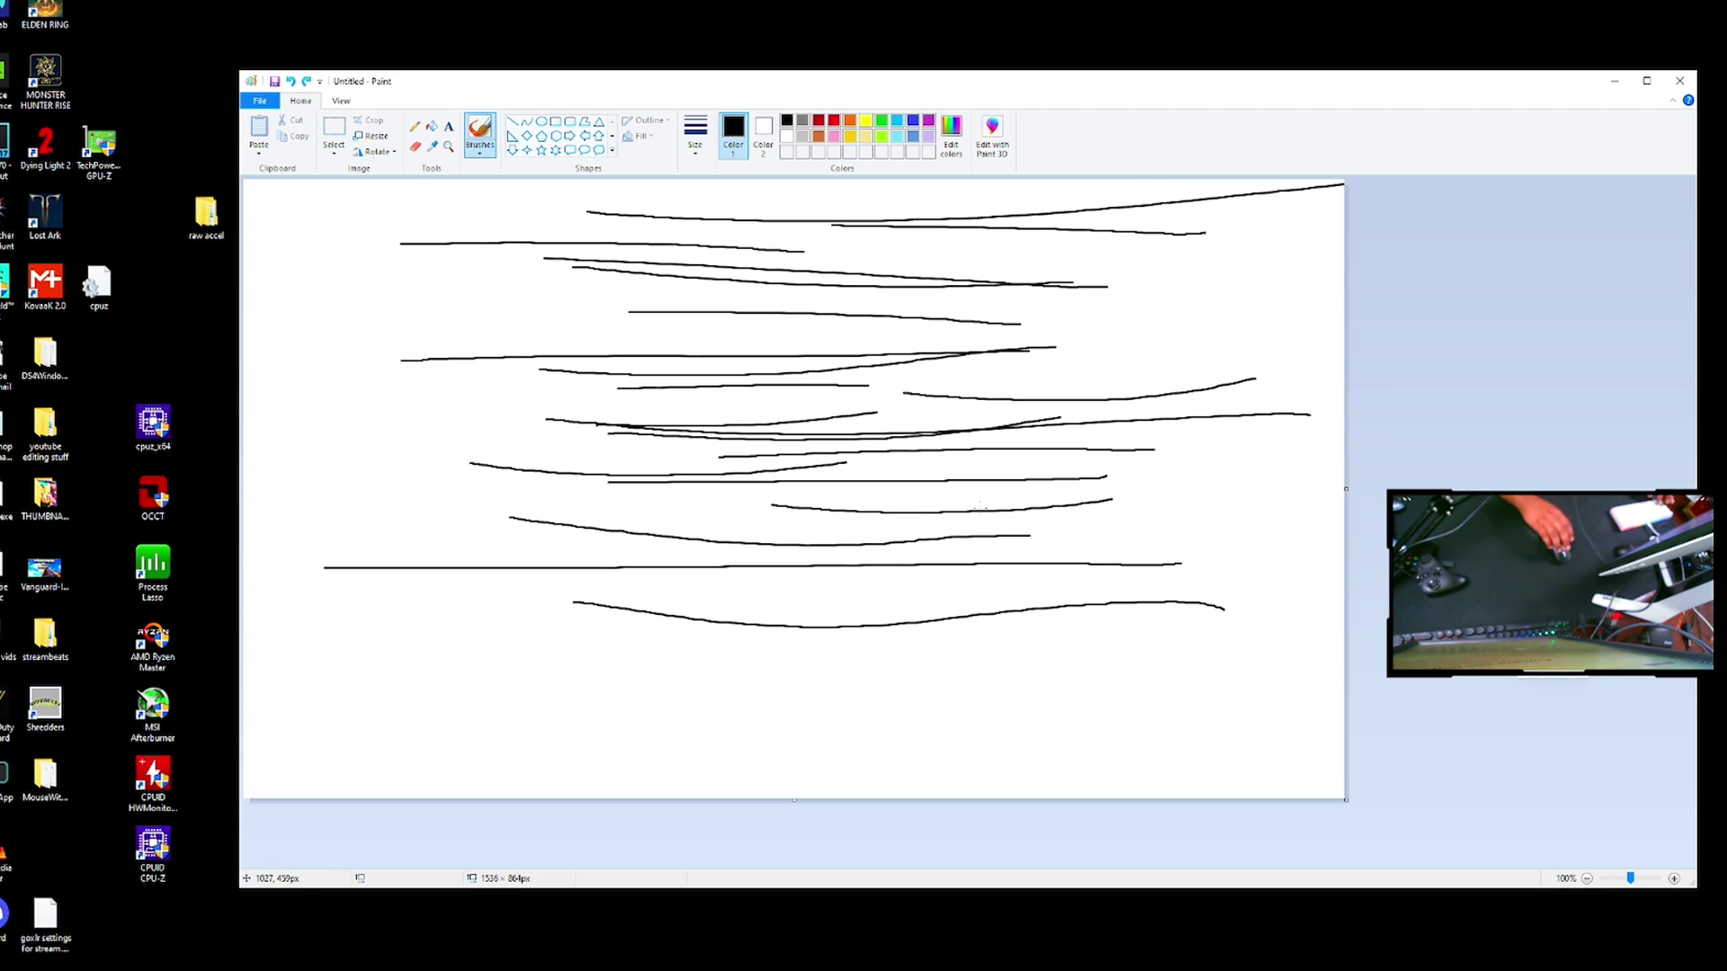
key(ctrl+z)
key(ctrl+z)
key(ctrl+z)
key(ctrl+z)
key(ctrl+z)
key(ctrl+z)
key(ctrl+z)
key(ctrl+z)
key(ctrl+z)
key(ctrl+z)
key(ctrl+z)
key(ctrl+z)
key(ctrl+z)
key(ctrl+z)
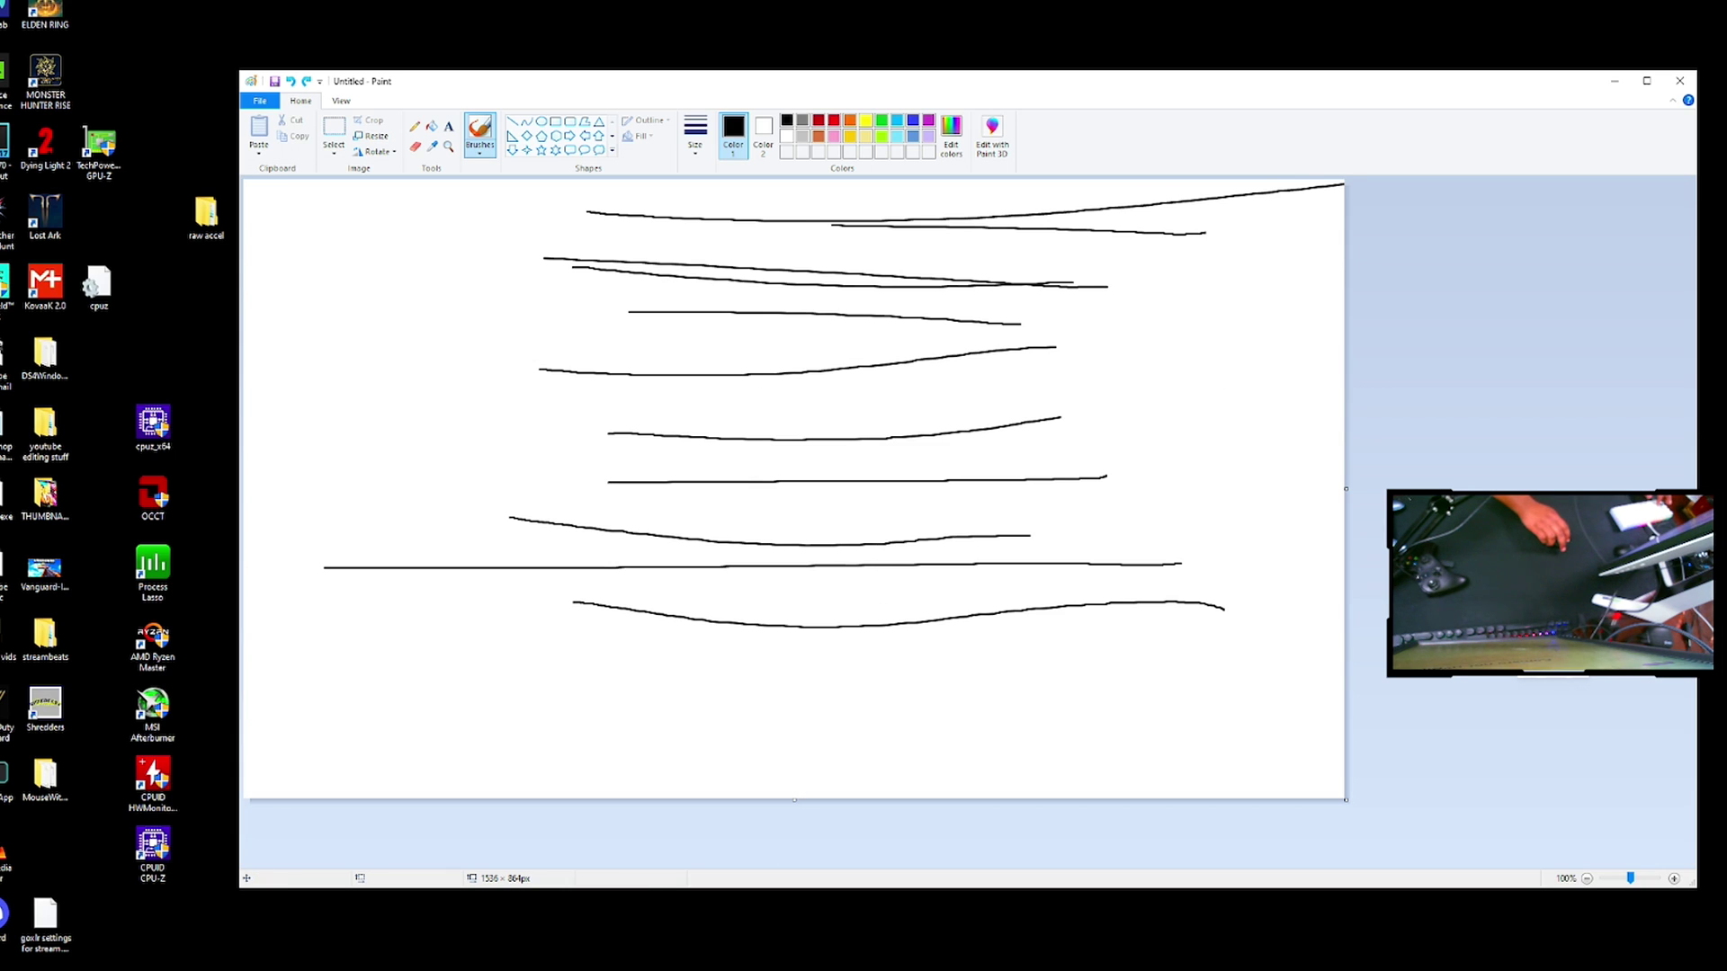
Switch to Raw Accel to reapply the -1.5 rotation, and brush two long test swipes across the middle and upper canvas in Paint.
key(alt+Tab)
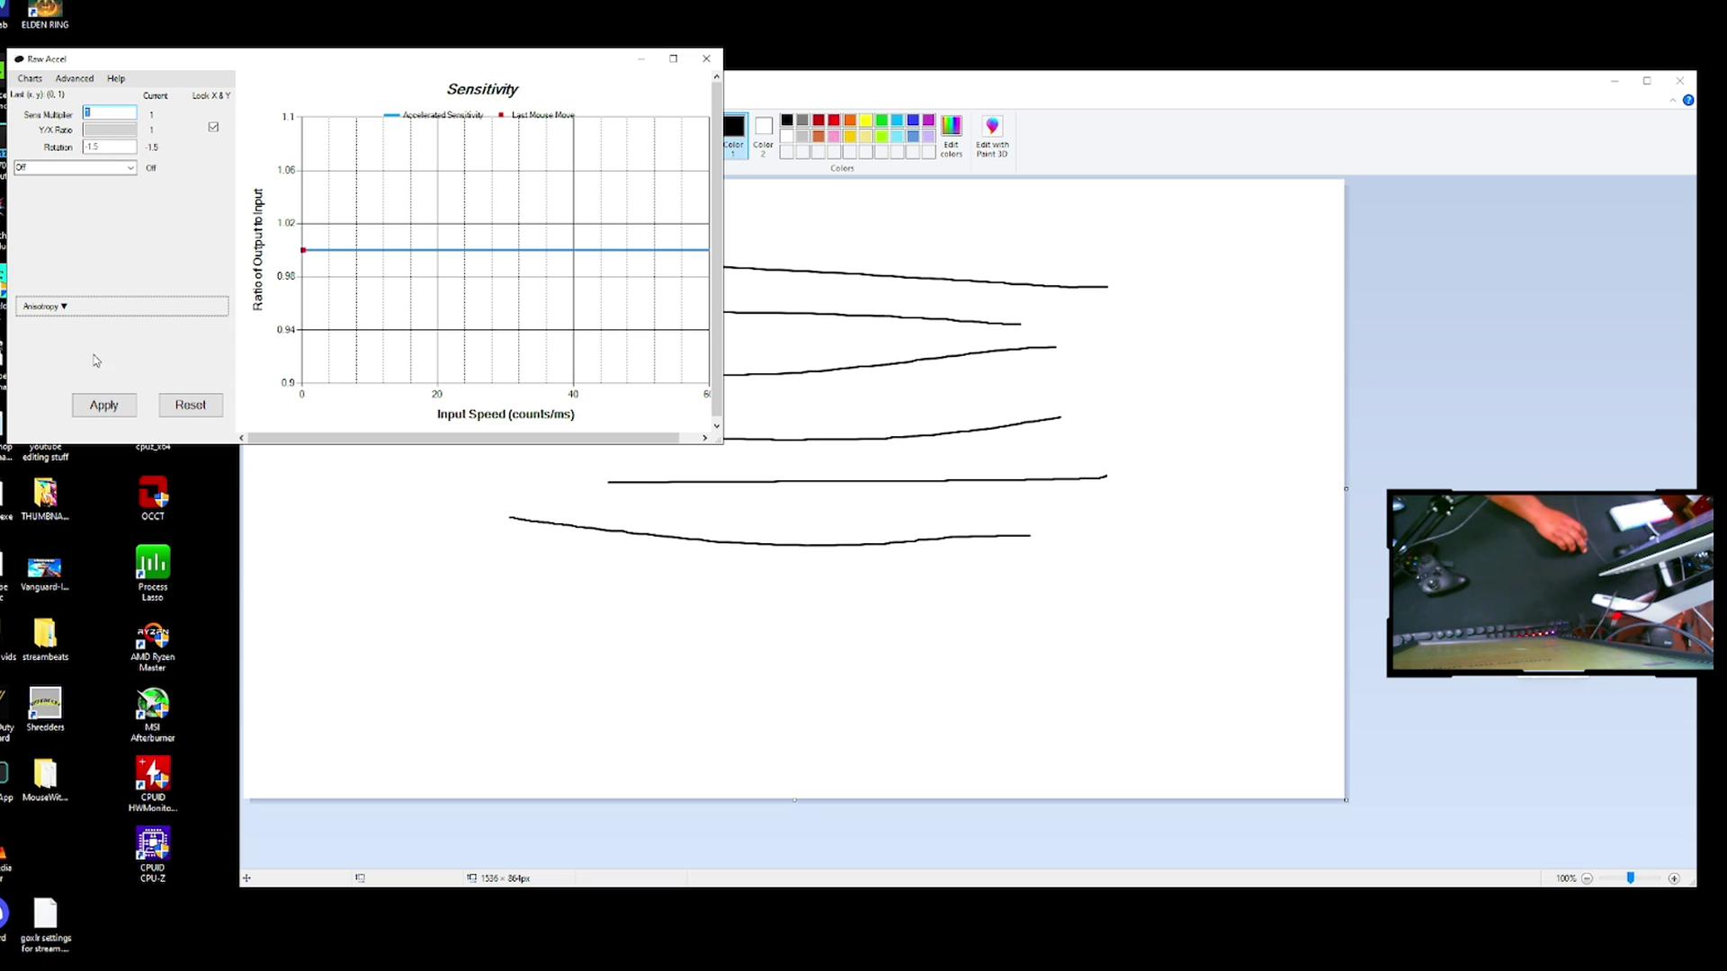
click(104, 405)
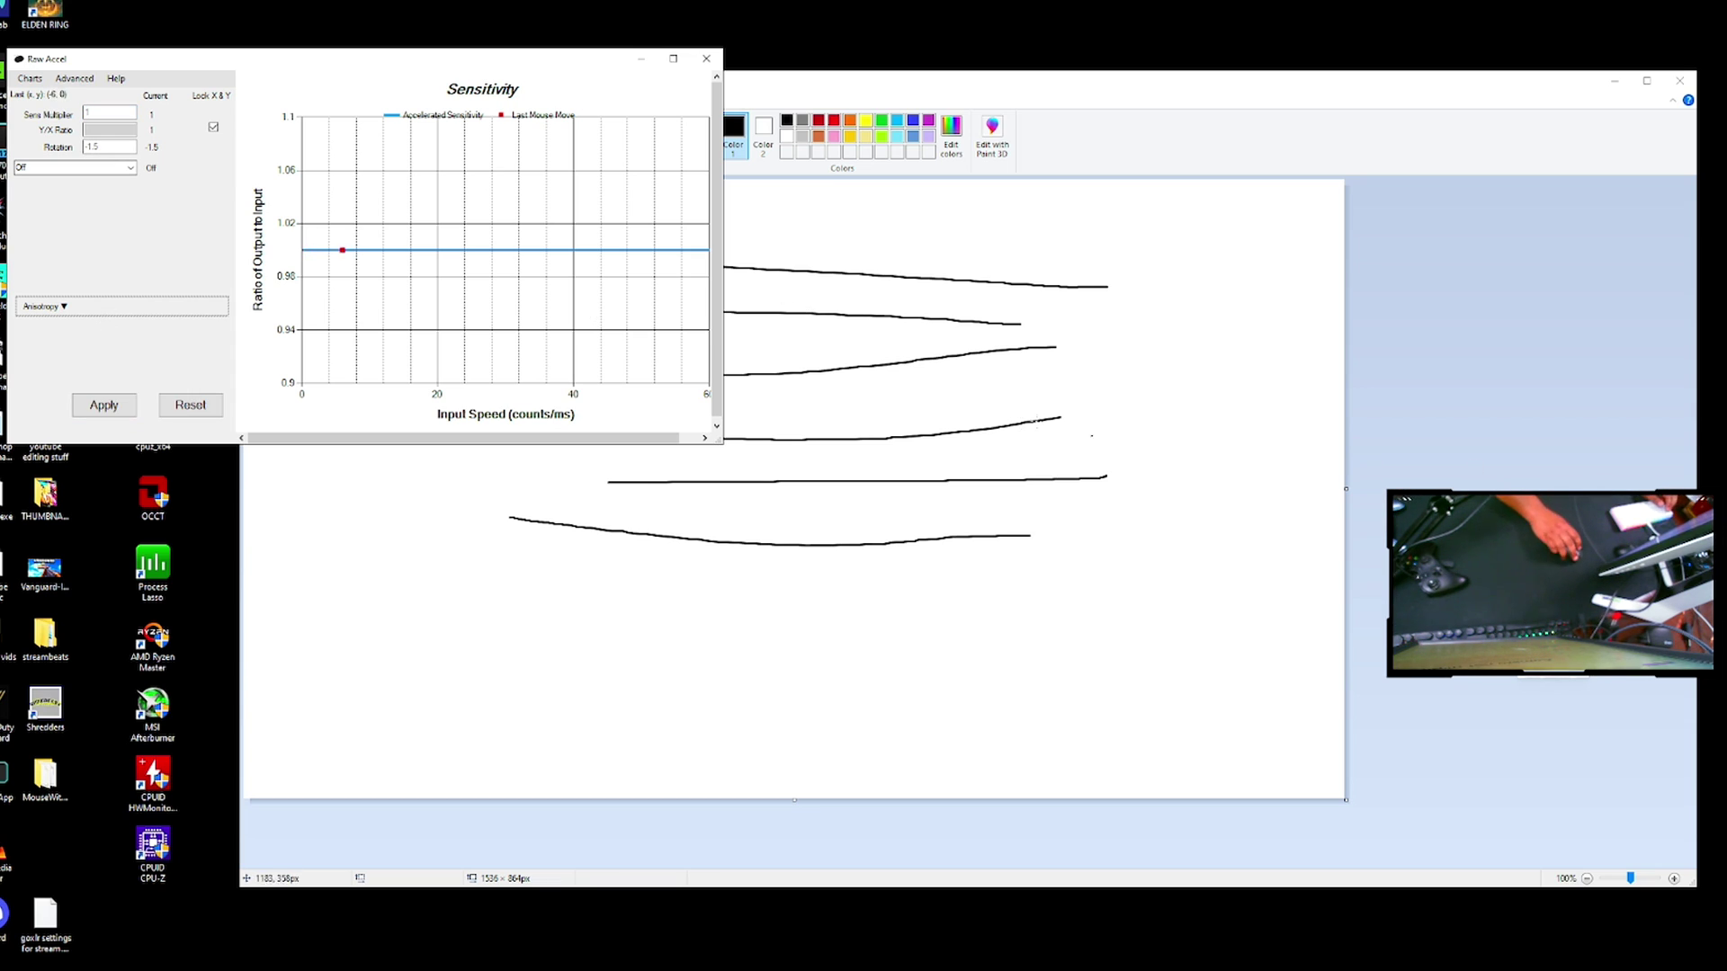
click(863, 403)
drag(863, 403, 1316, 402)
drag(1103, 221, 494, 241)
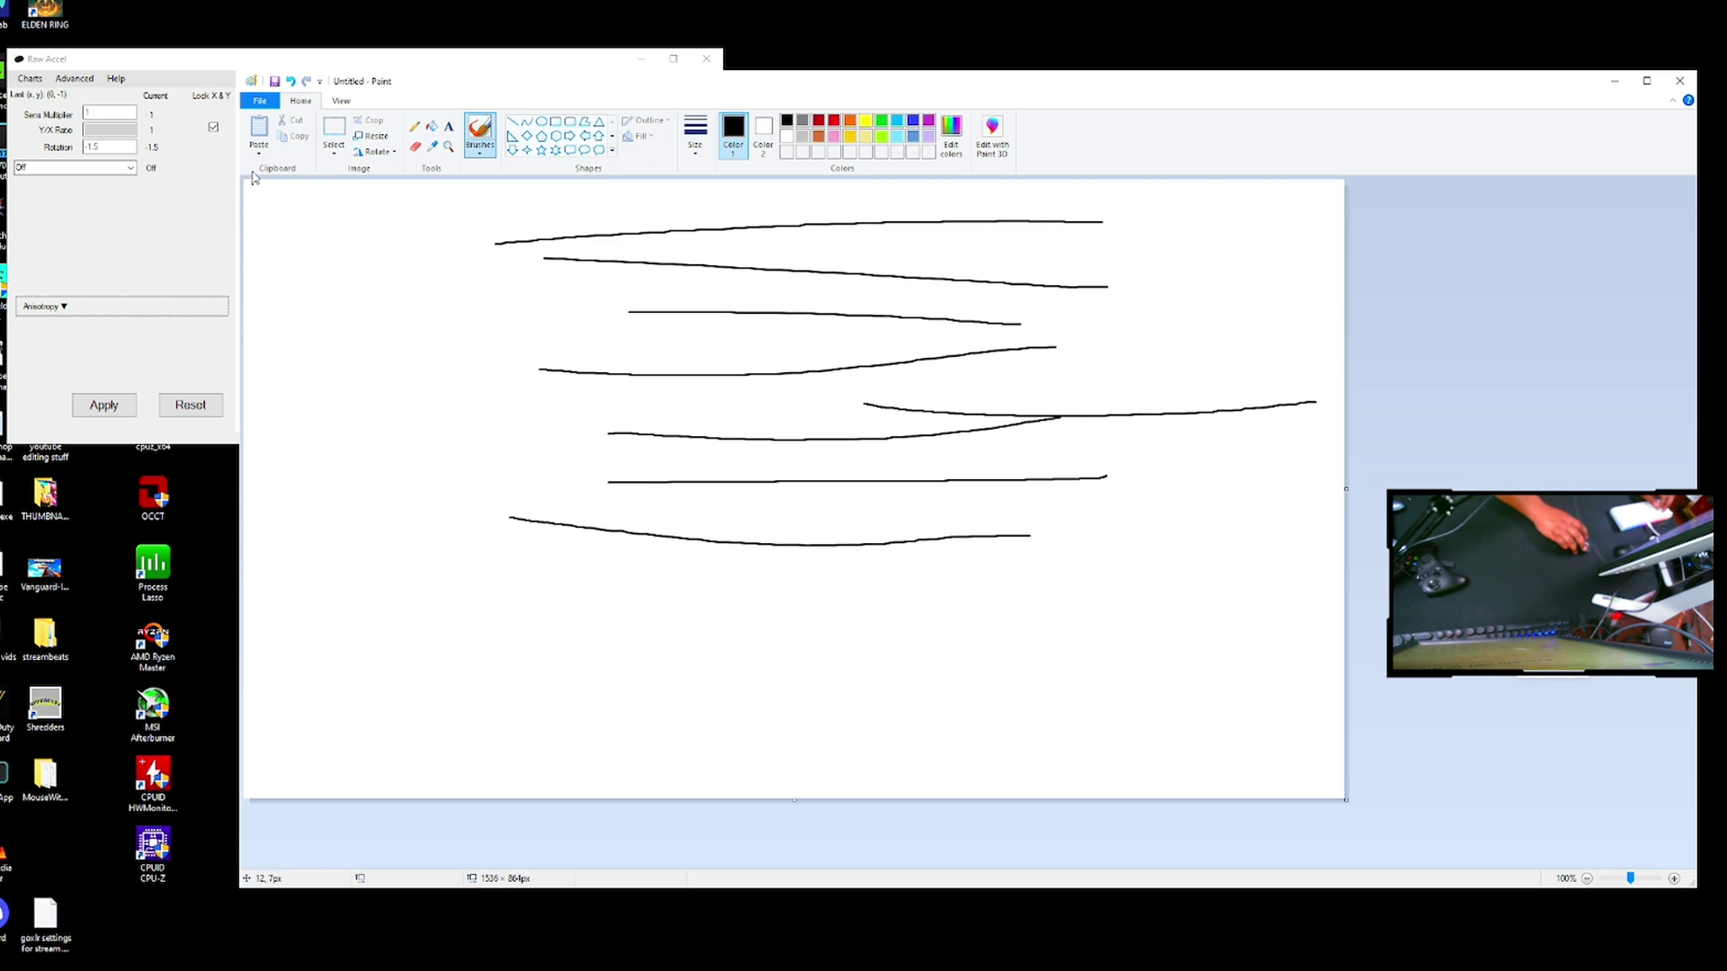
Switch back to the Raw Accel window.
click(179, 57)
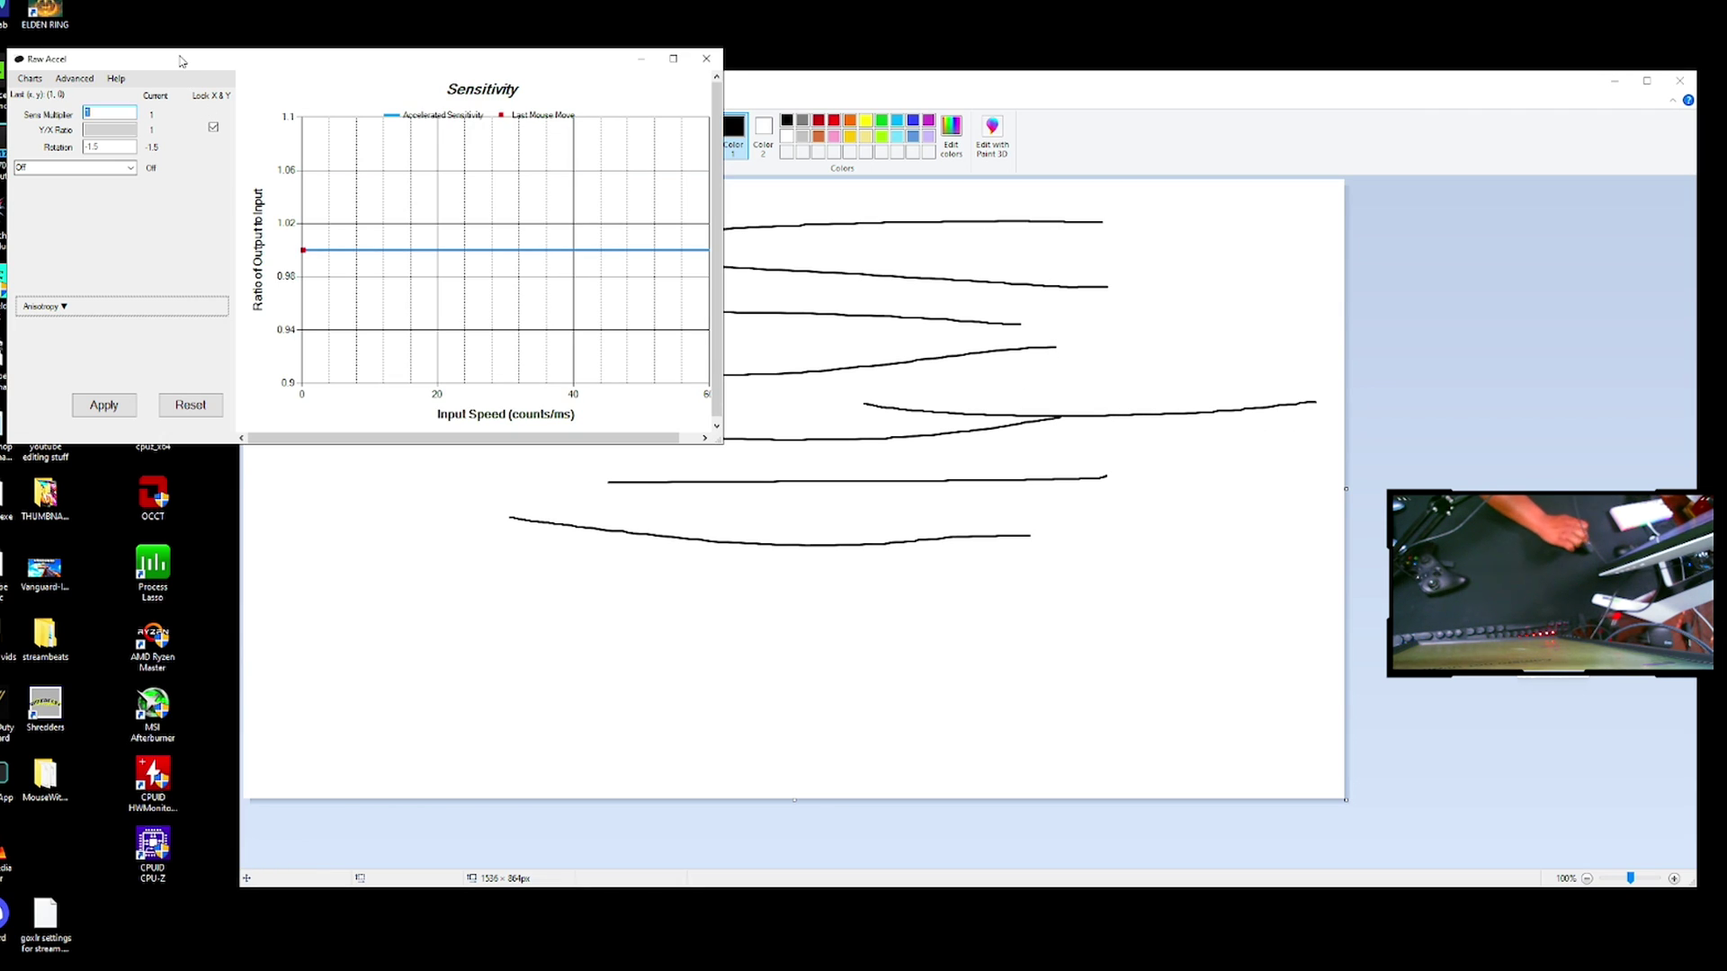